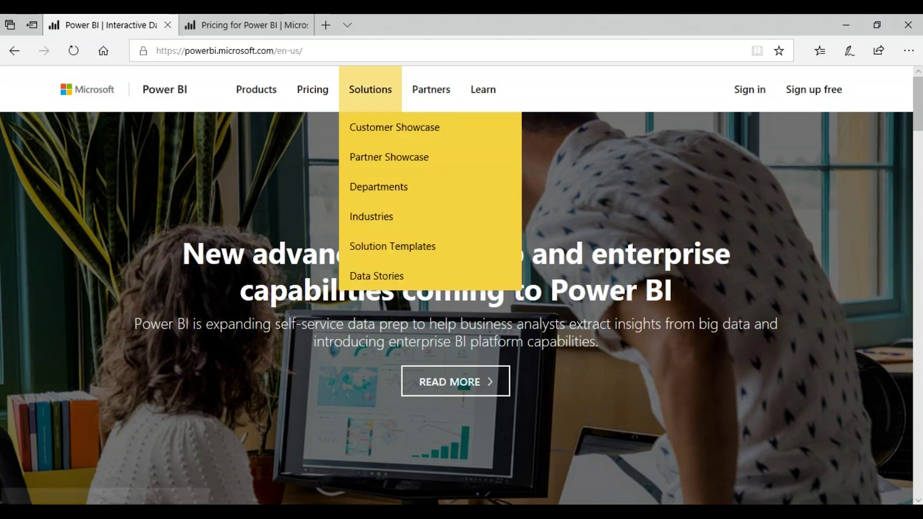
# View the Power BI Desktop product page in Edge, then its Pricing page.
pyautogui.moveTo(256, 92)
pyautogui.click(280, 162)
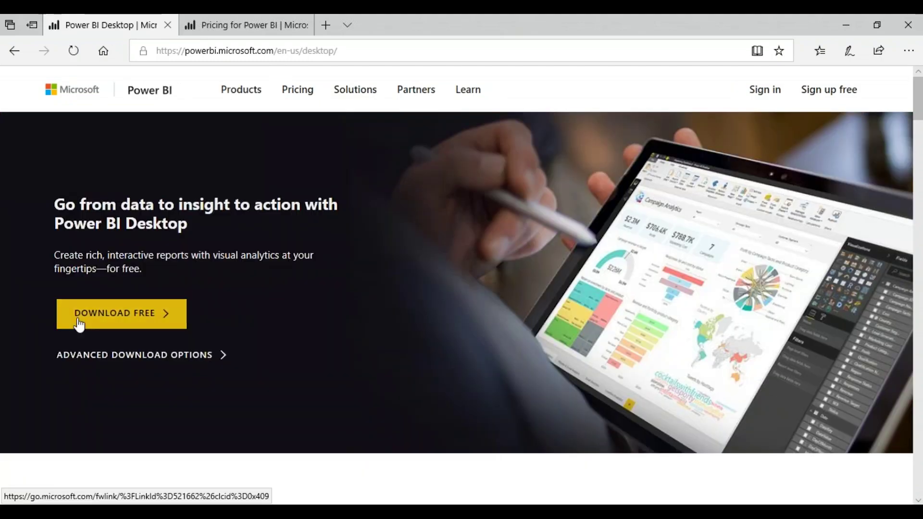
pyautogui.click(286, 20)
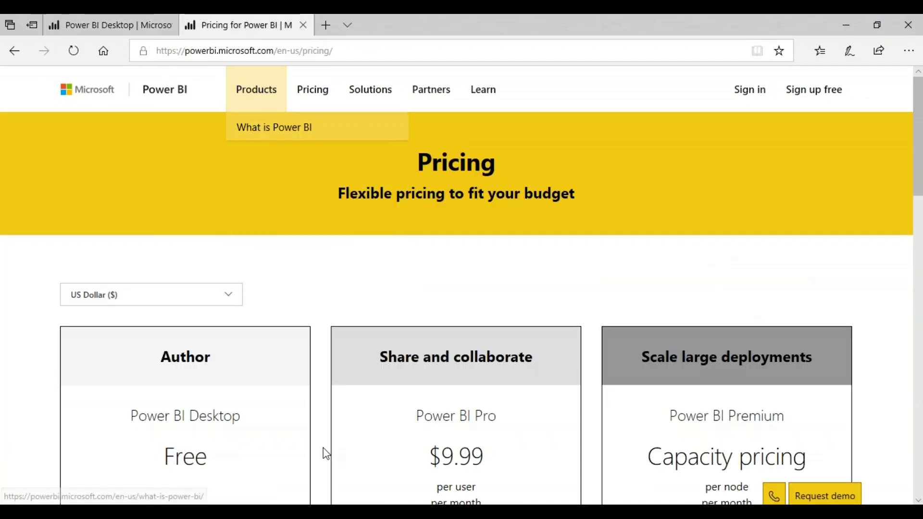
# Scroll through the pricing plans, then bring the Power BI Desktop window to the front.
pyautogui.scroll(-2, 913, 350)
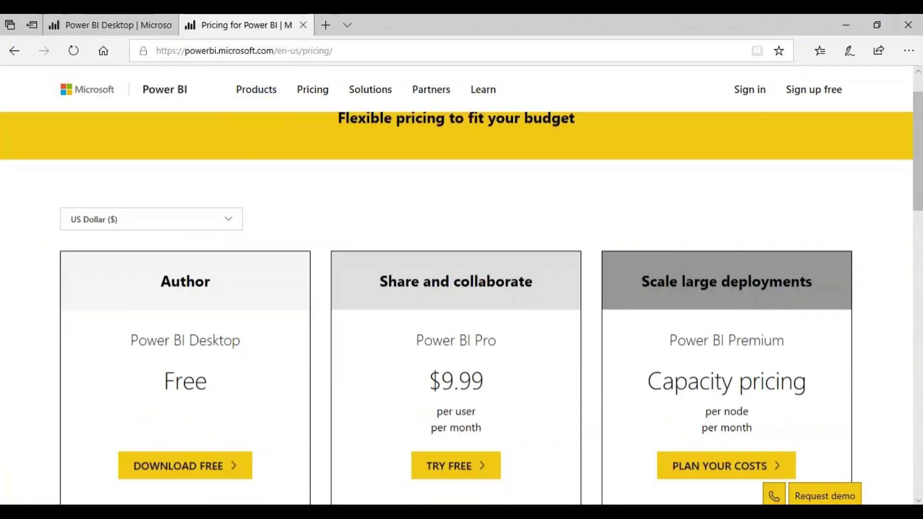
pyautogui.scroll(-6, 462, 308)
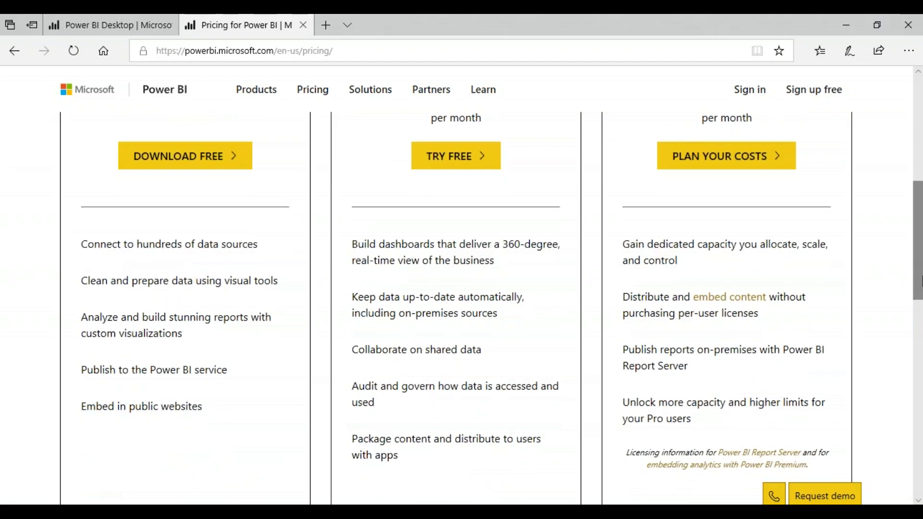
pyautogui.scroll(-4, 462, 308)
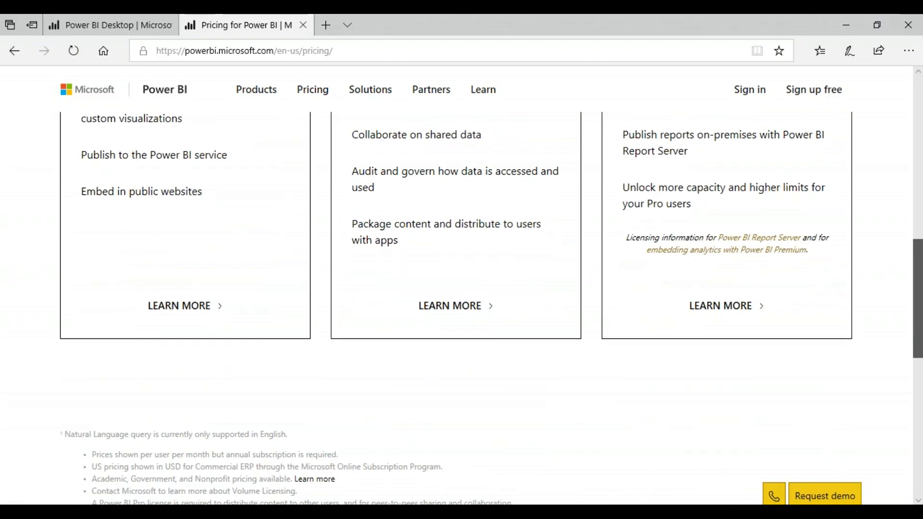
pyautogui.scroll(5, 916, 244)
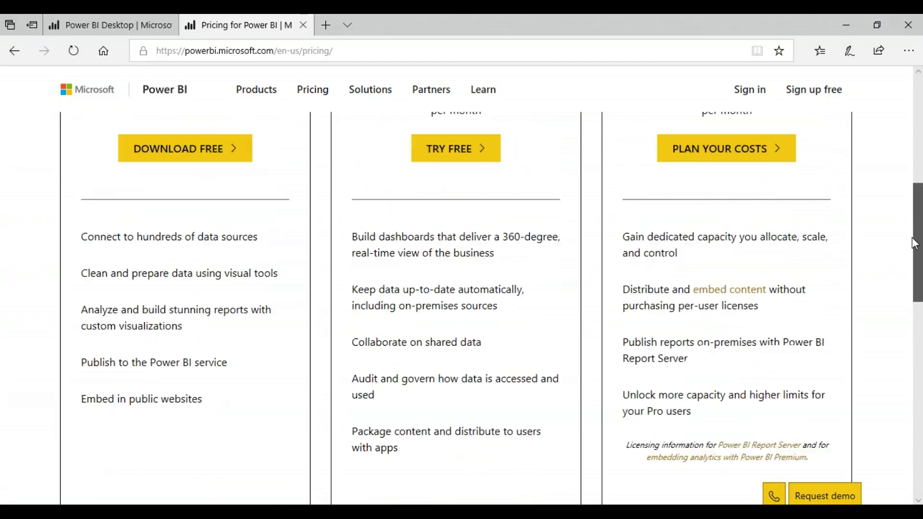
pyautogui.moveTo(916, 244); pyautogui.dragTo(892, 139)
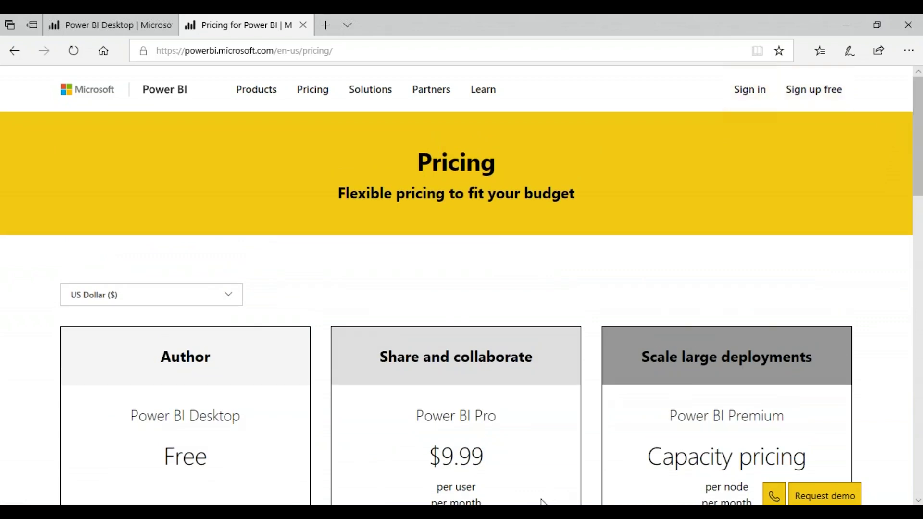
pyautogui.click(515, 455)
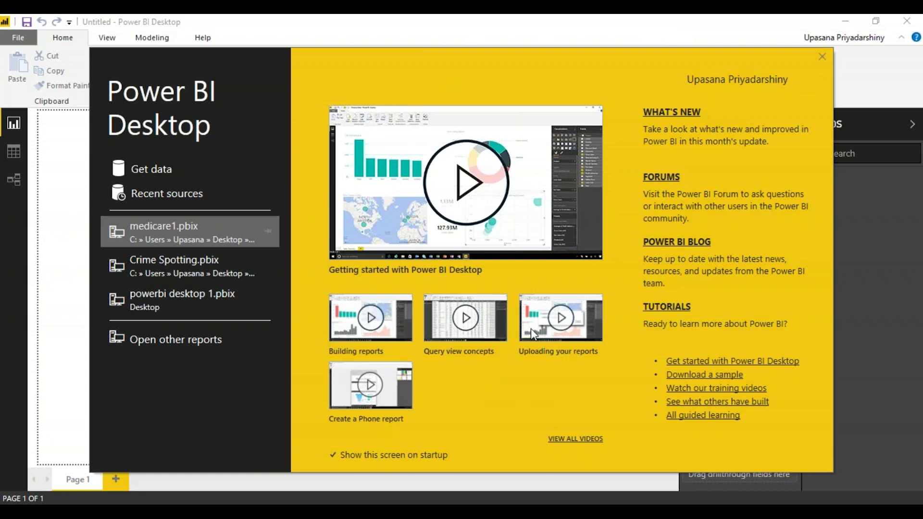
# Close the Power BI Desktop start screen to reveal the blank Page 1.
pyautogui.click(822, 56)
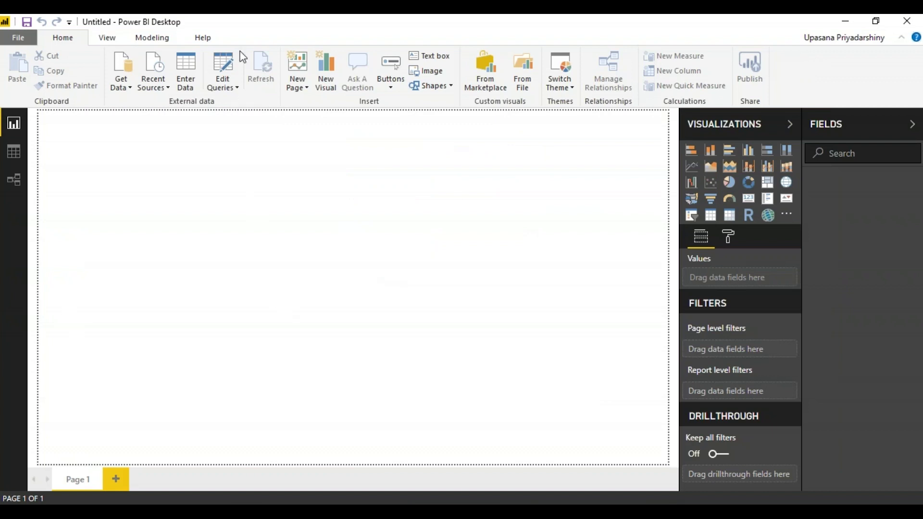
# Import On_Street_Crime_In_Camden.csv as a Text/CSV data source and load it.
pyautogui.click(124, 75)
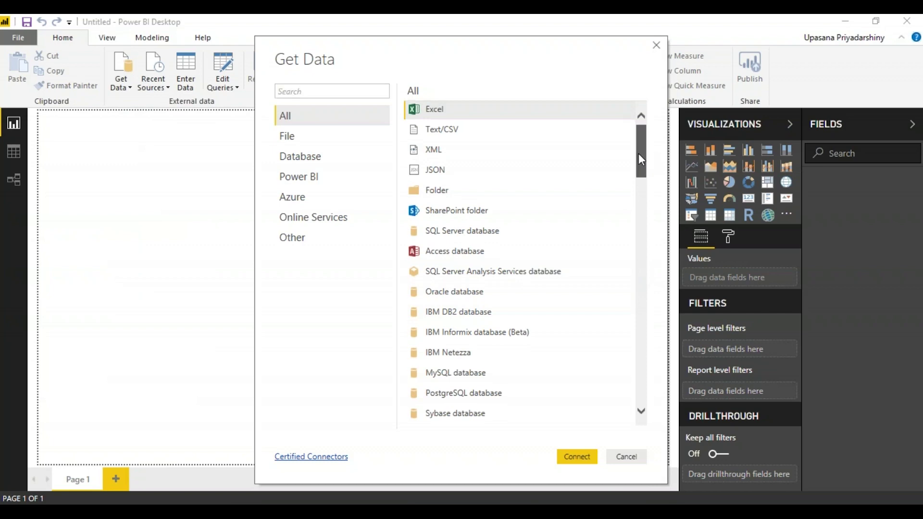
pyautogui.moveTo(639, 154); pyautogui.dragTo(646, 176)
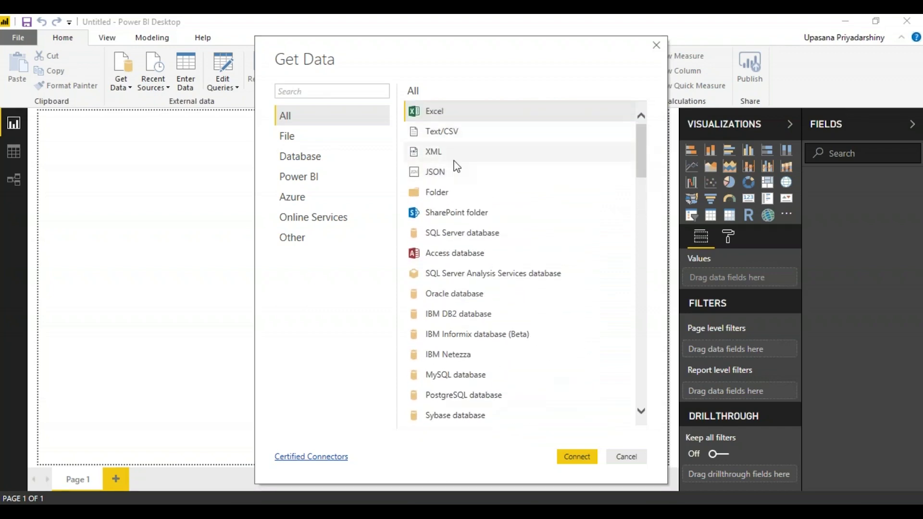
pyautogui.doubleClick(544, 136)
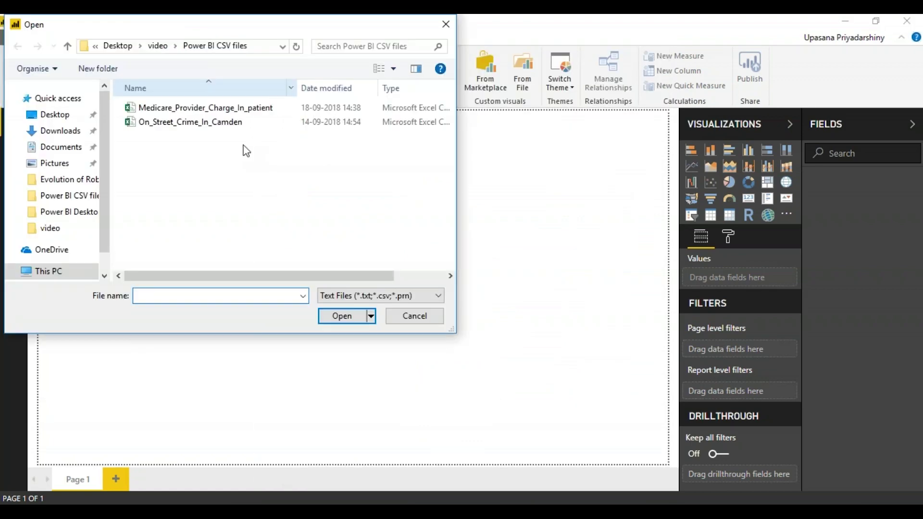
pyautogui.doubleClick(214, 123)
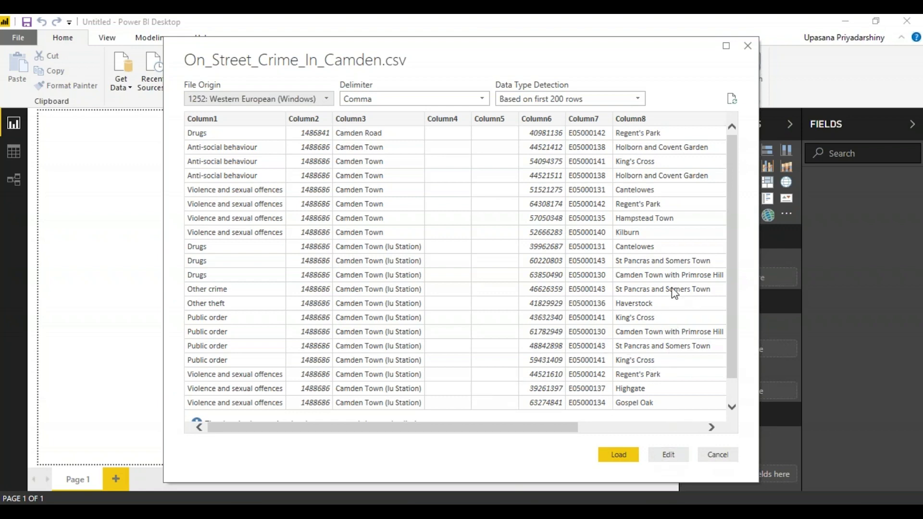
pyautogui.click(621, 456)
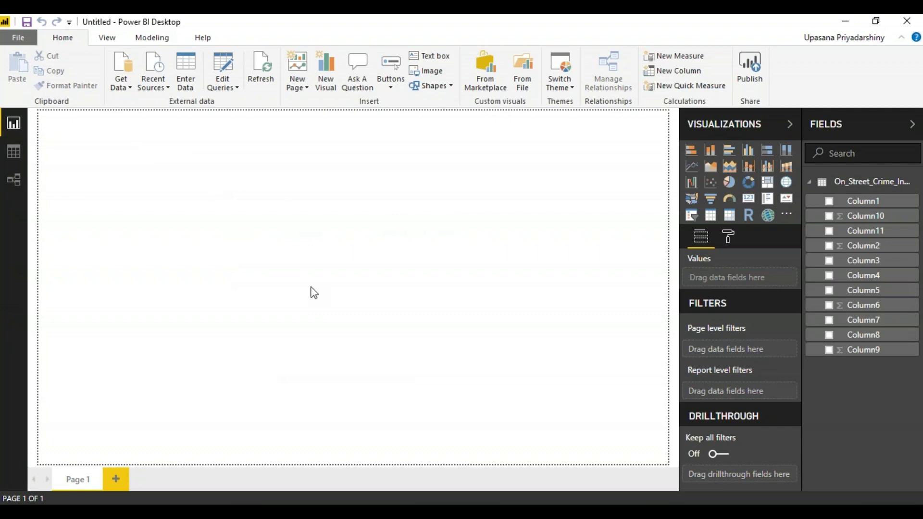
# View the crime table's rows, then enlarge and centre its card in the model diagram.
pyautogui.click(13, 152)
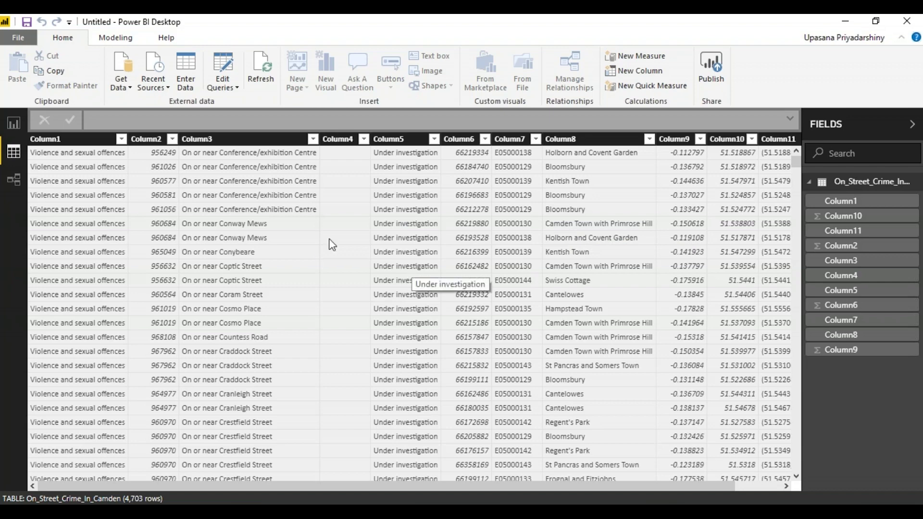
pyautogui.click(12, 179)
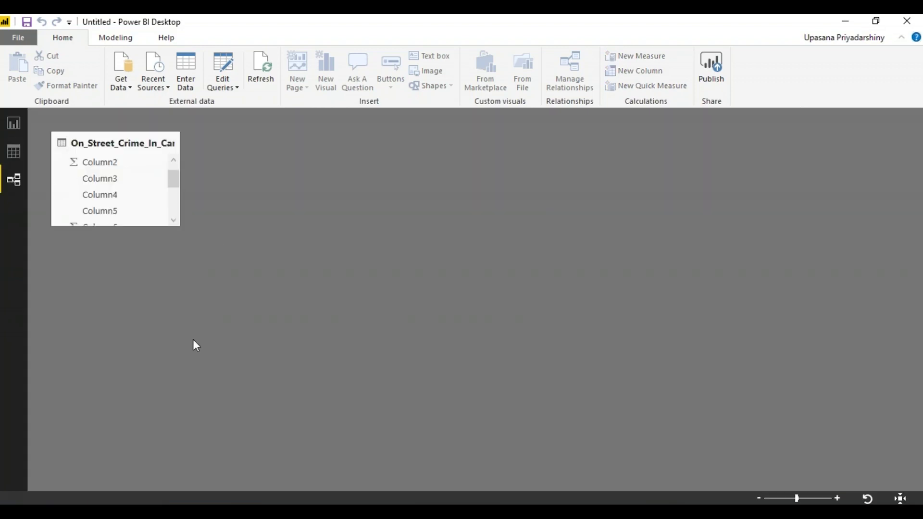
pyautogui.scroll(1, 175, 168)
pyautogui.click(174, 144)
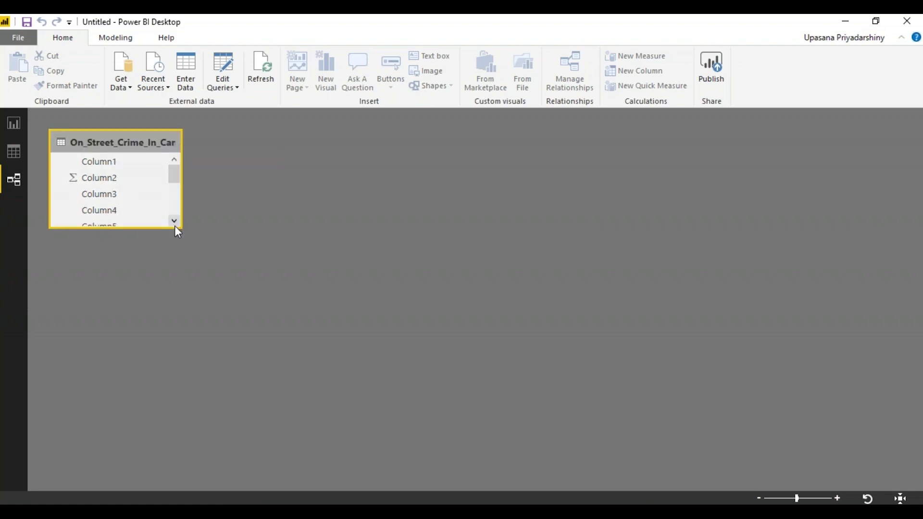
pyautogui.moveTo(177, 232); pyautogui.dragTo(248, 371)
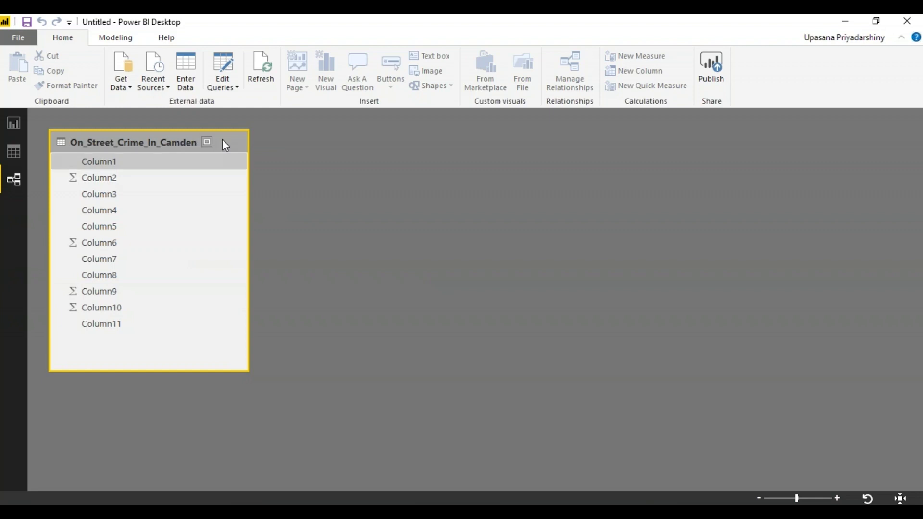
pyautogui.moveTo(232, 149); pyautogui.dragTo(561, 150)
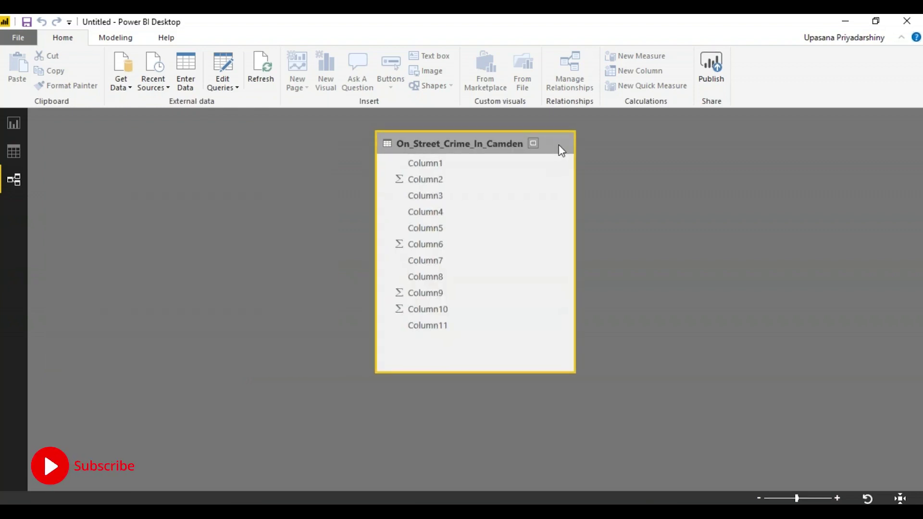
# Return to the data rows and check Column1's sort and filter options.
pyautogui.click(17, 151)
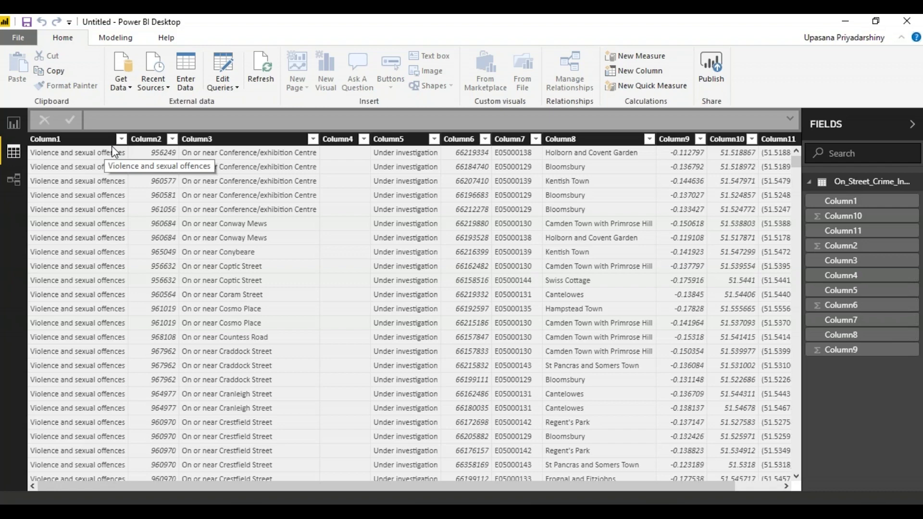
pyautogui.click(122, 139)
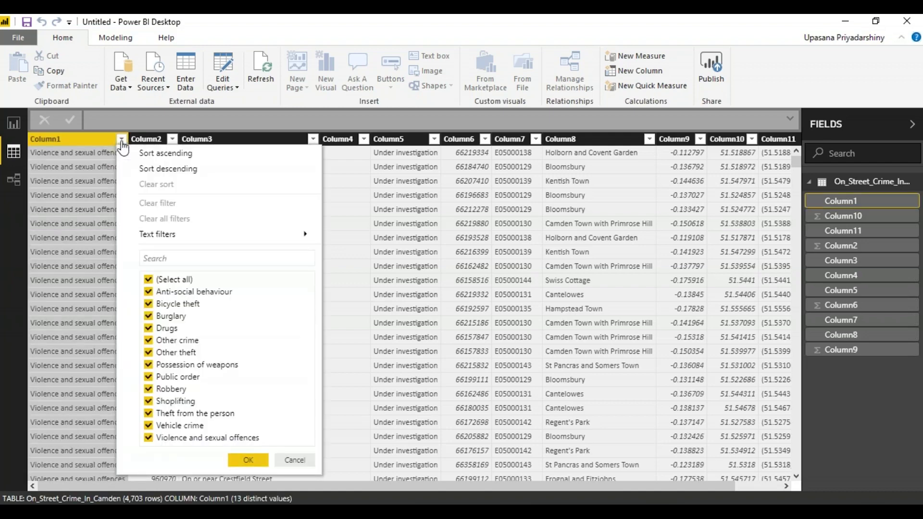
# Rename Column1 to Categories and Column3 to Street Name.
pyautogui.rightClick(101, 142)
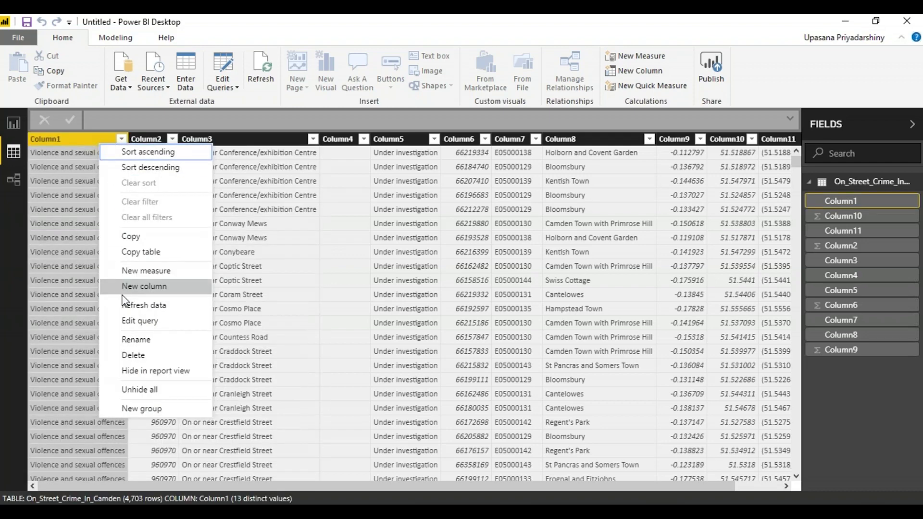
pyautogui.click(140, 339)
pyautogui.write('Cate')
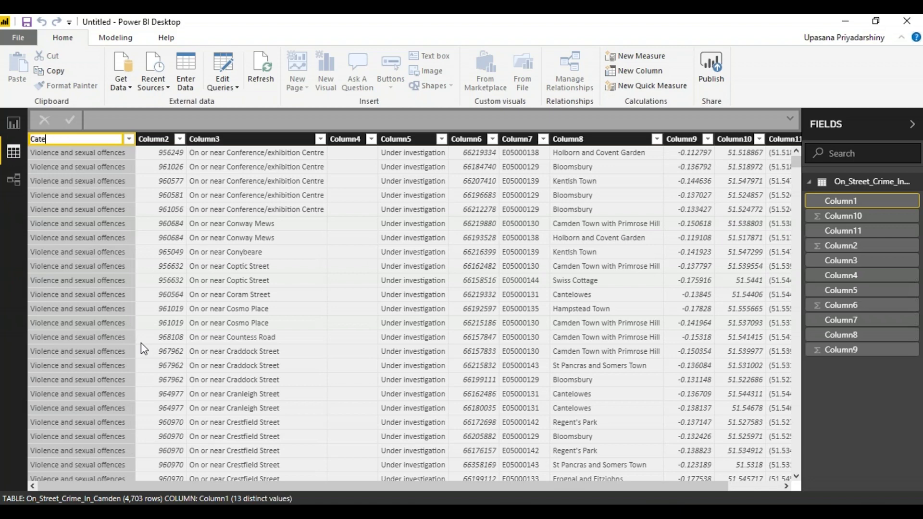
pyautogui.write('gories')
pyautogui.rightClick(272, 139)
pyautogui.click(308, 331)
pyautogui.write('Street Name')
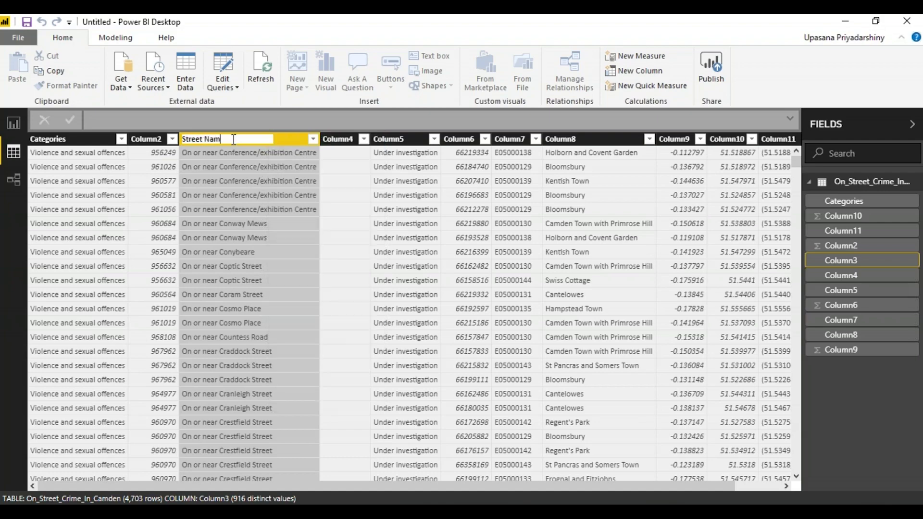
# Rename Column8 to Column11 as Location, longitude, latitude and (lat,lon).
pyautogui.rightClick(624, 139)
pyautogui.click(682, 340)
pyautogui.write('Location')
pyautogui.doubleClick(674, 139)
pyautogui.write('longitude')
pyautogui.doubleClick(727, 139)
pyautogui.write('latitude')
pyautogui.doubleClick(779, 139)
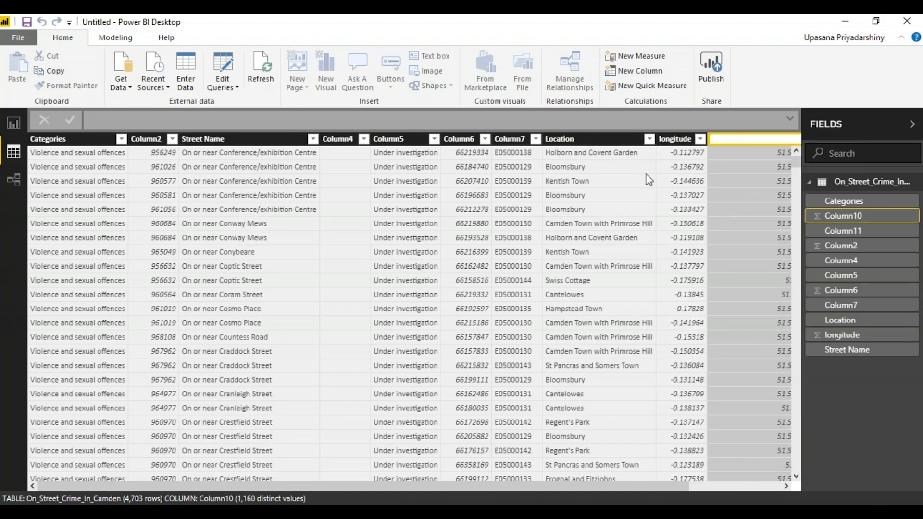
pyautogui.write('(lat,)lon')
pyautogui.press('Return')
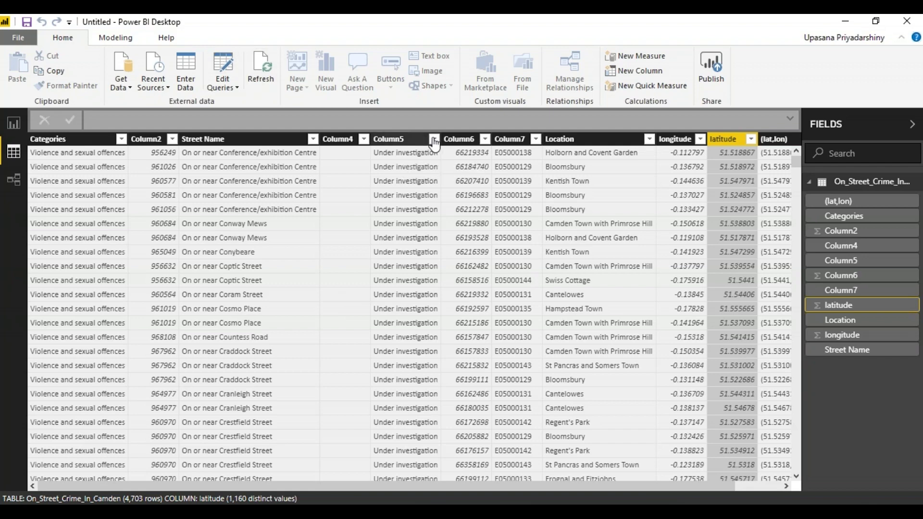
pyautogui.rightClick(365, 139)
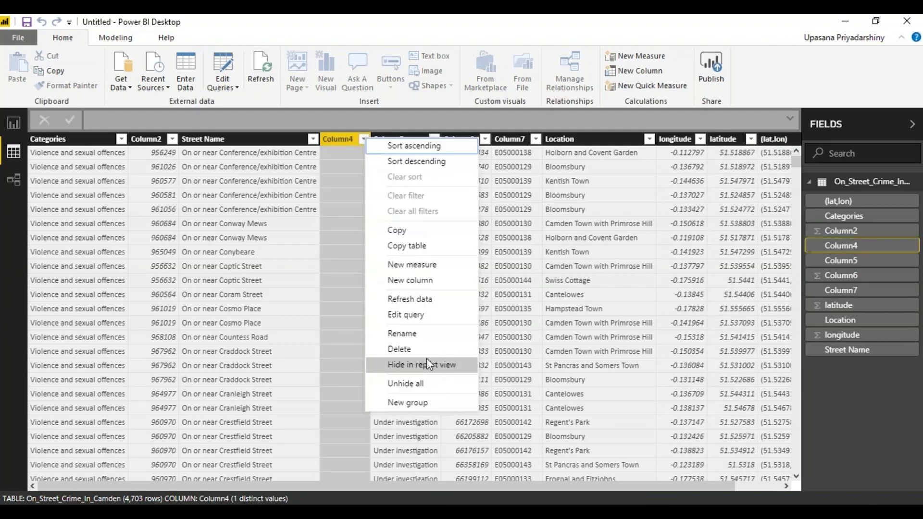
# Delete the unneeded empty columns, including Column4, Column5 and Column2, confirming each deletion.
pyautogui.click(408, 350)
pyautogui.click(524, 286)
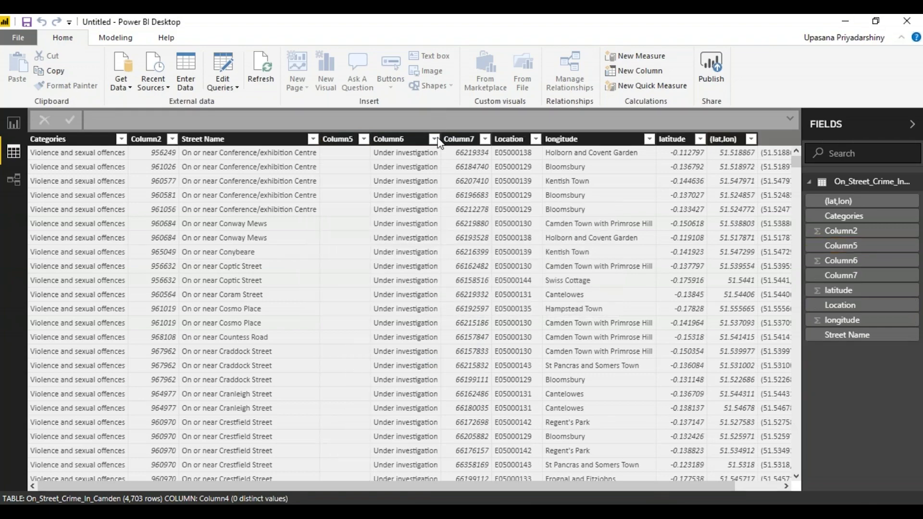
pyautogui.rightClick(384, 141)
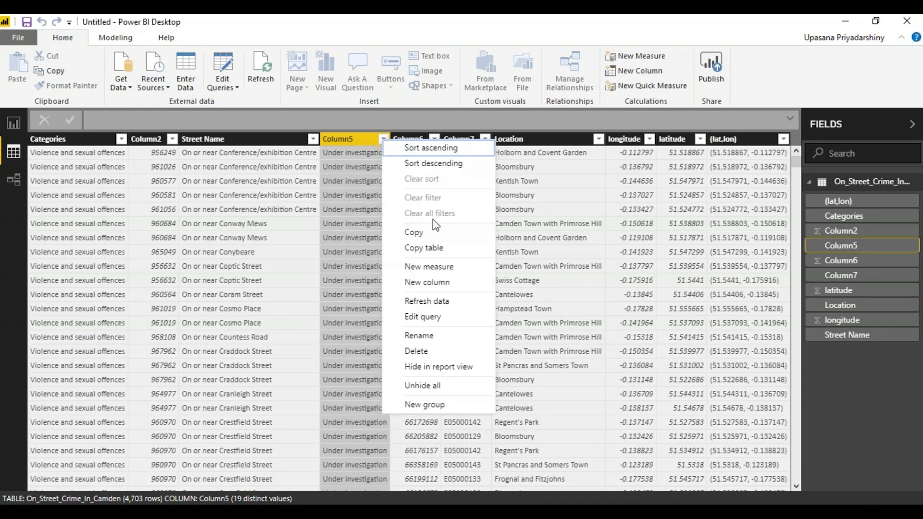
pyautogui.click(481, 351)
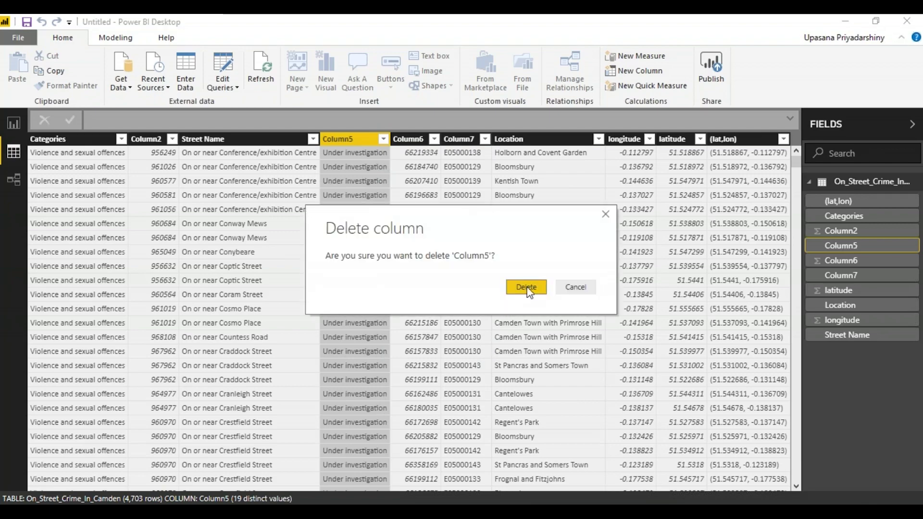
pyautogui.click(526, 287)
pyautogui.rightClick(365, 139)
pyautogui.click(409, 350)
pyautogui.click(526, 287)
pyautogui.rightClick(323, 140)
pyautogui.click(385, 350)
pyautogui.click(526, 287)
pyautogui.rightClick(153, 140)
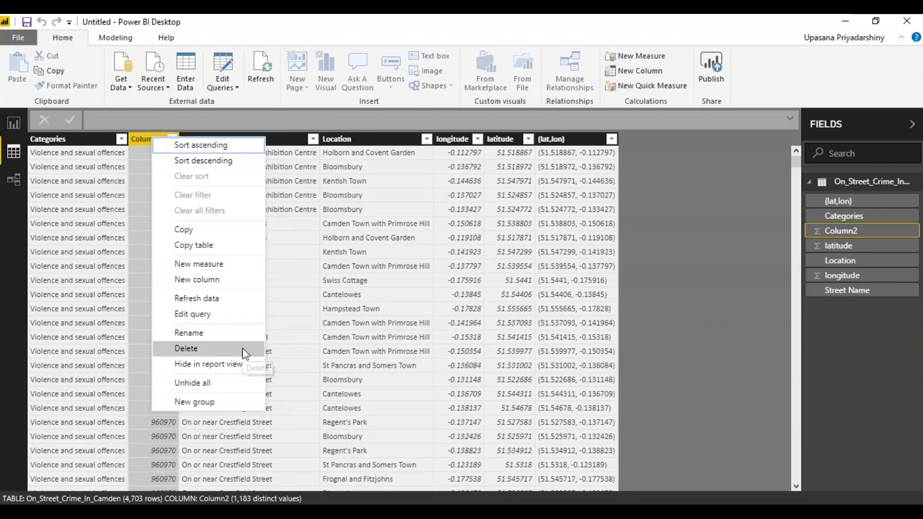
pyautogui.click(243, 349)
pyautogui.click(527, 288)
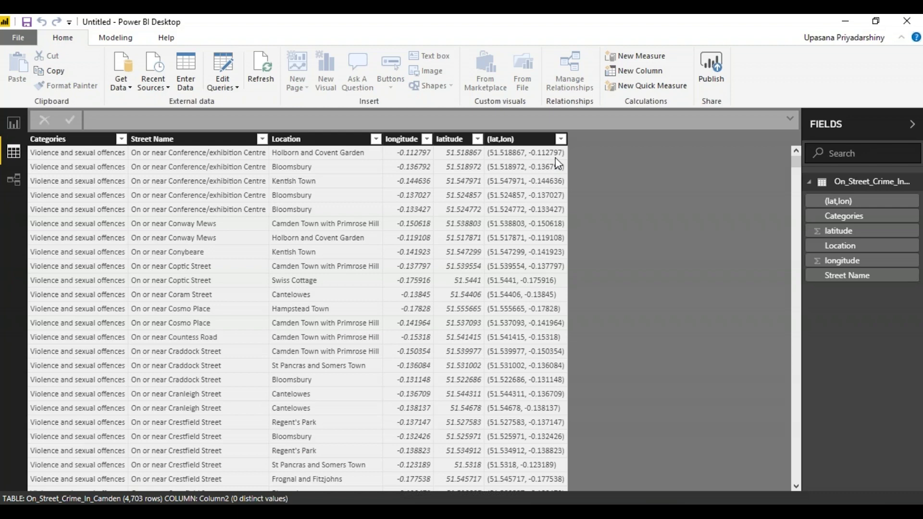
# Hide the (lat,lon) column from report view, then select the latitude and Location columns.
pyautogui.rightClick(528, 252)
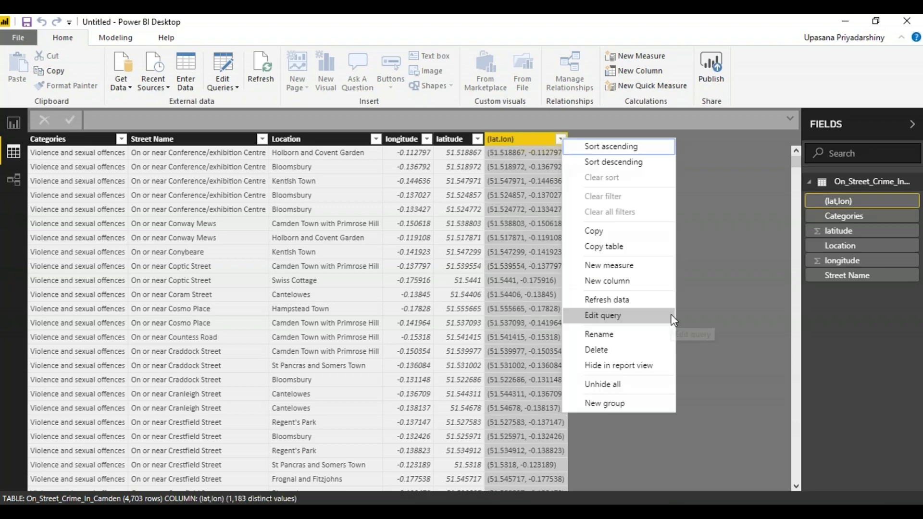
pyautogui.click(661, 364)
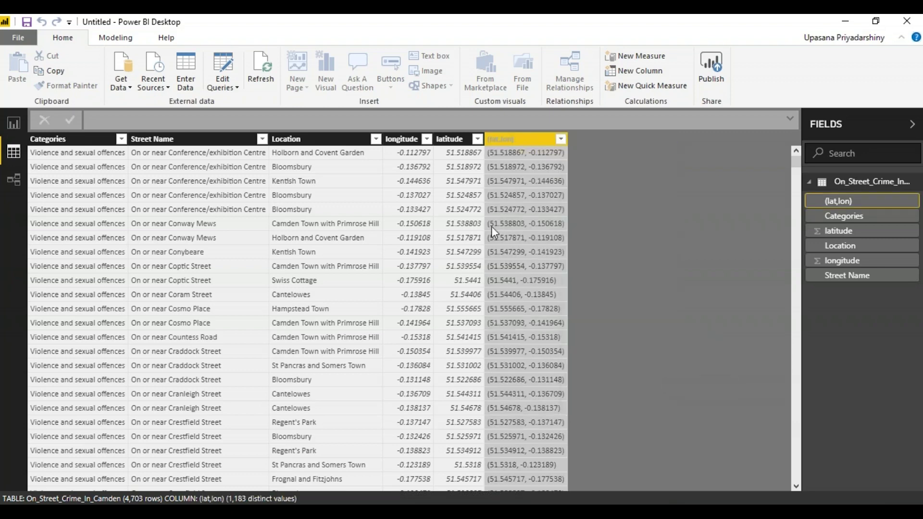
pyautogui.click(463, 216)
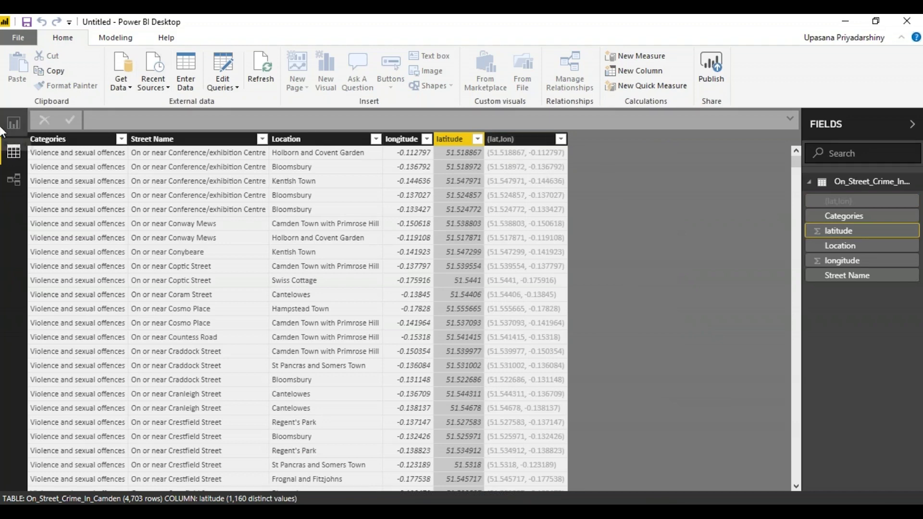
pyautogui.press('Left')
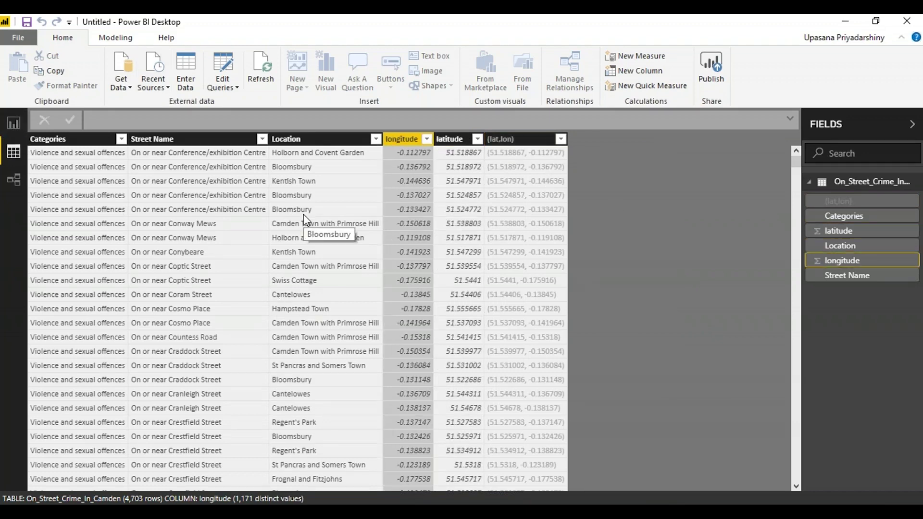
pyautogui.click(304, 214)
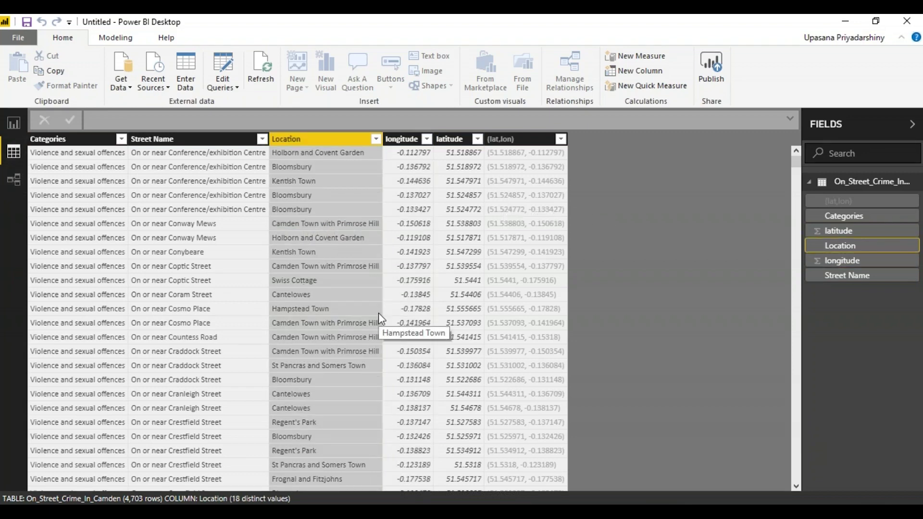
# Add a calculated column with the formula count = 1 from the Modeling tab.
pyautogui.click(126, 39)
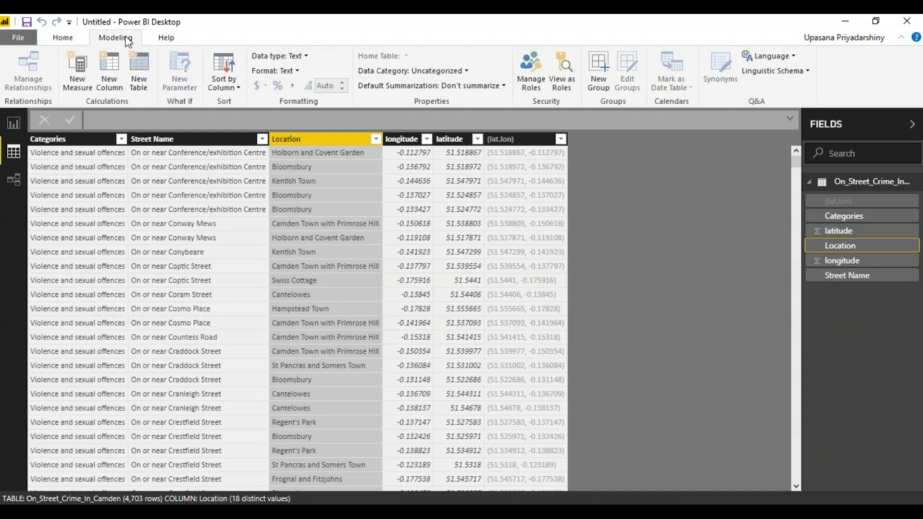
pyautogui.click(109, 73)
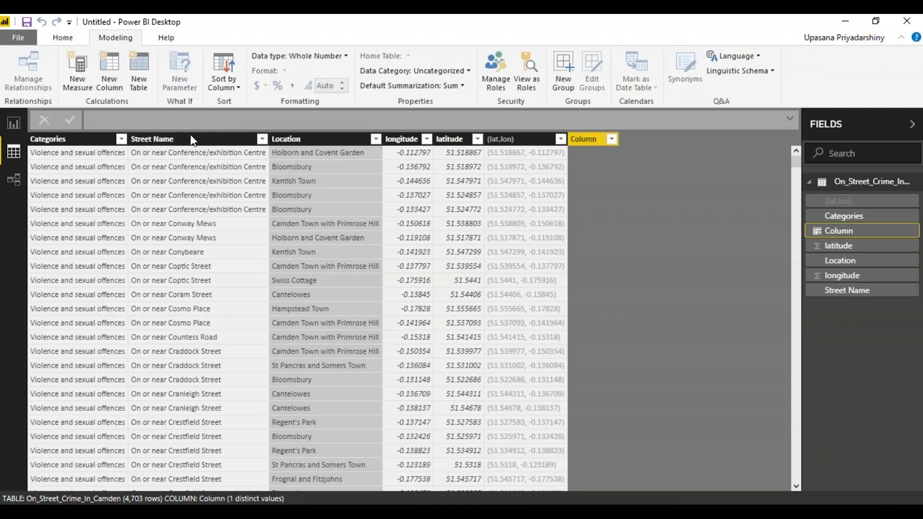
pyautogui.write('count = 1')
pyautogui.press('Return')
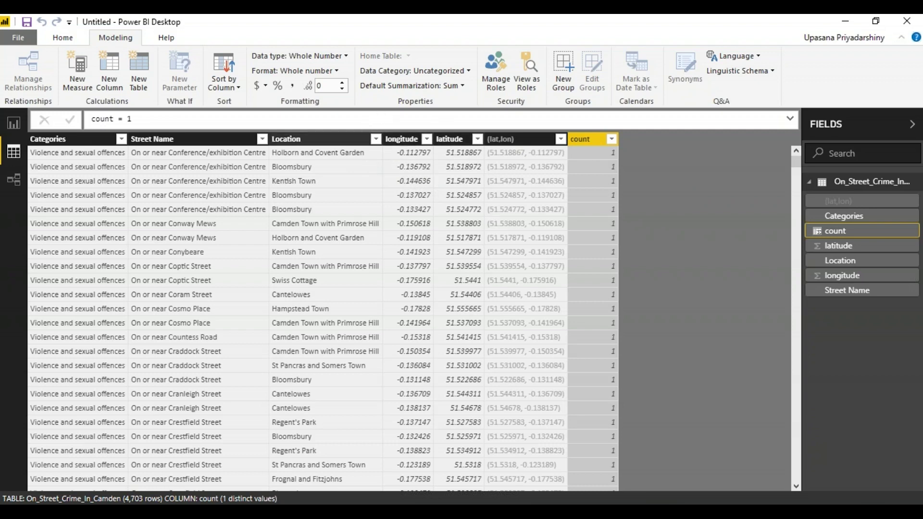
# Select the longitude column and bring up its Data Category list.
pyautogui.click(401, 139)
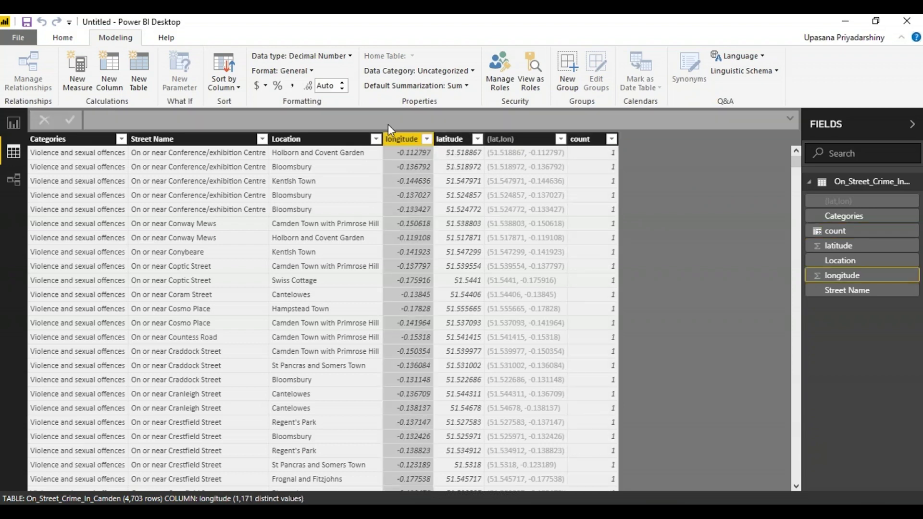
pyautogui.click(427, 140)
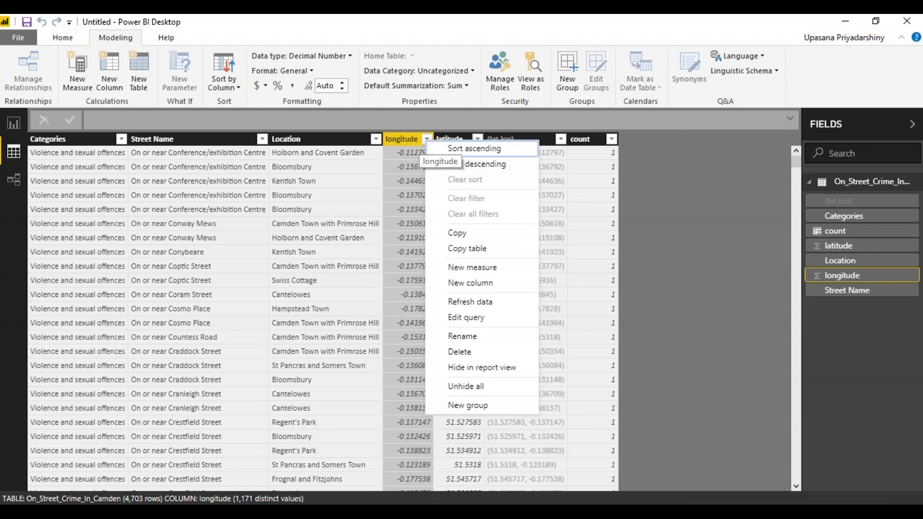
pyautogui.press('Escape')
pyautogui.click(468, 71)
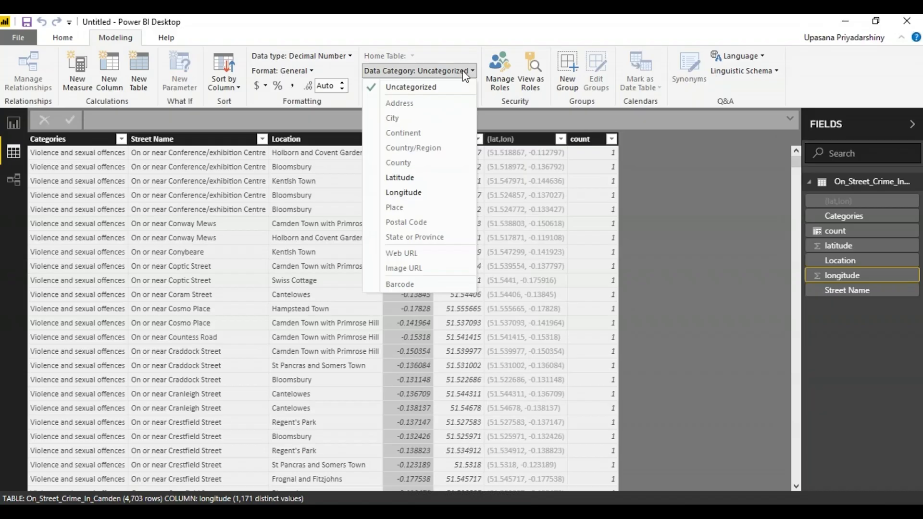
# Set longitude's data category to Longitude and latitude's to Latitude.
pyautogui.click(423, 192)
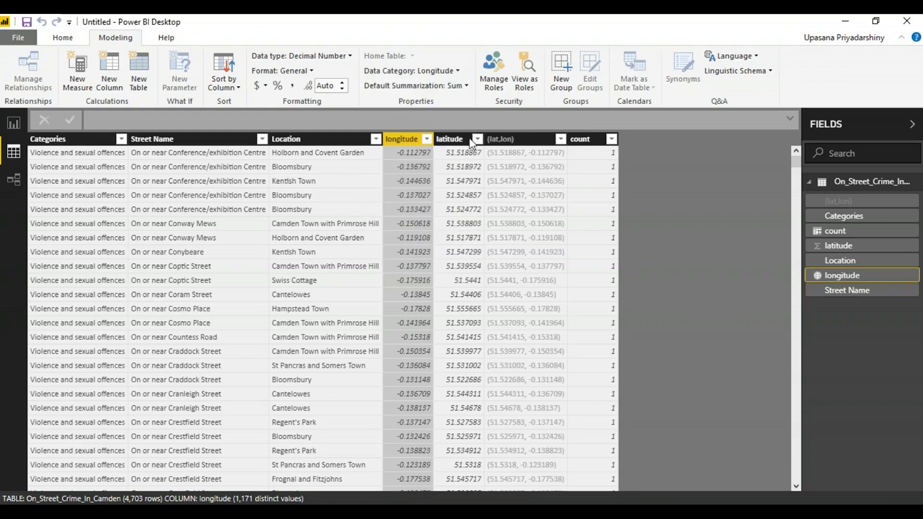
pyautogui.click(466, 139)
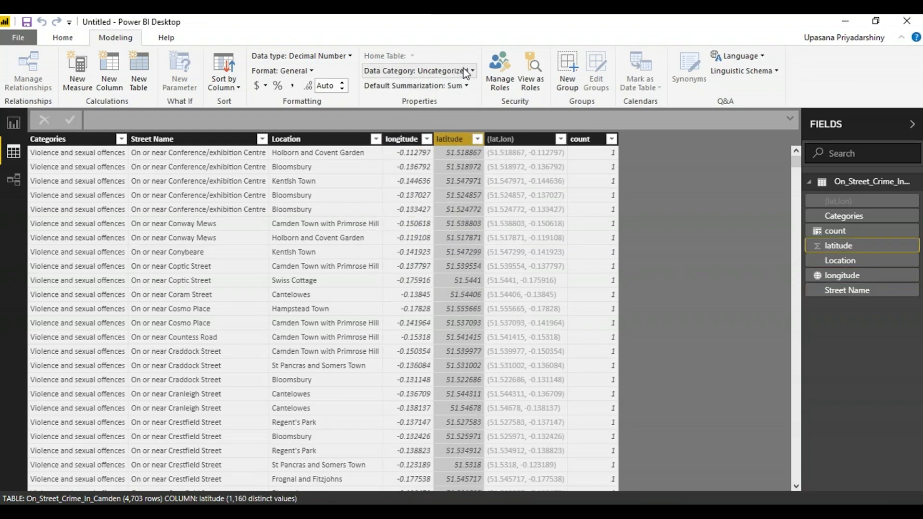
pyautogui.click(465, 71)
pyautogui.click(437, 179)
# Select the Location and Street Name columns, then go to the report canvas.
pyautogui.click(307, 139)
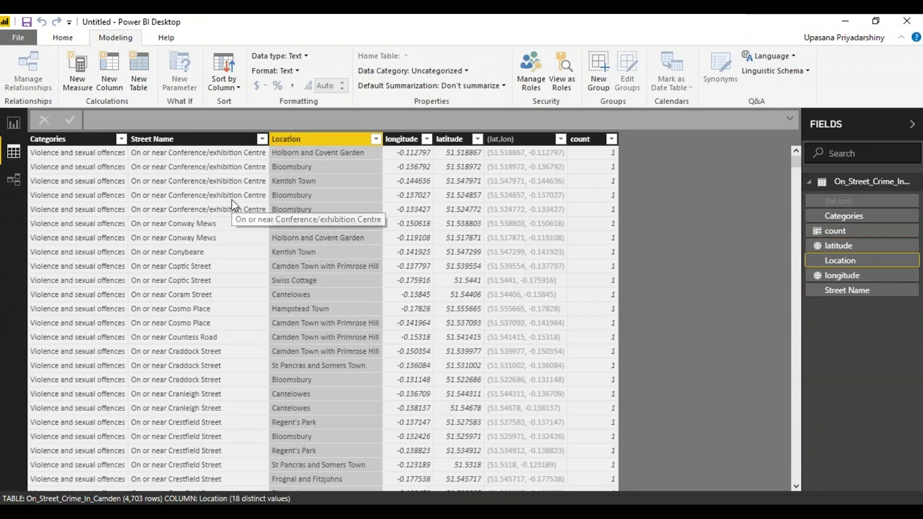
pyautogui.click(233, 205)
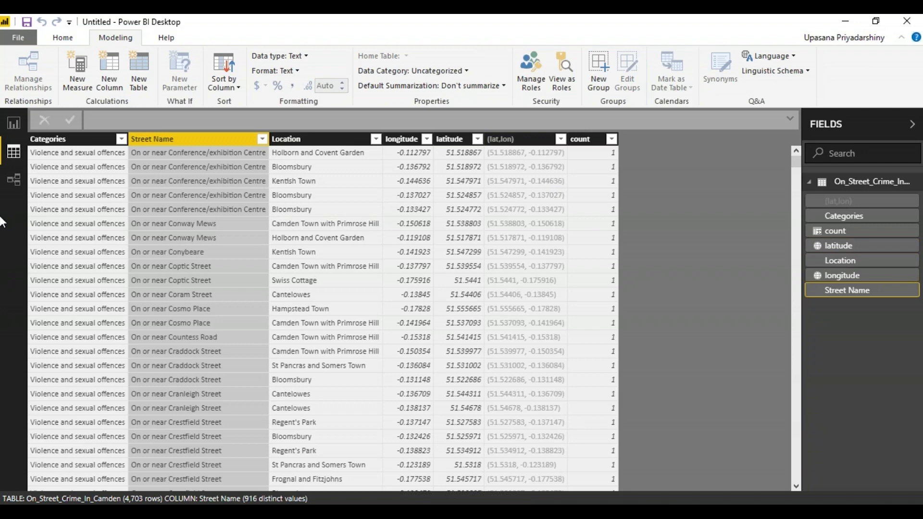
pyautogui.click(14, 123)
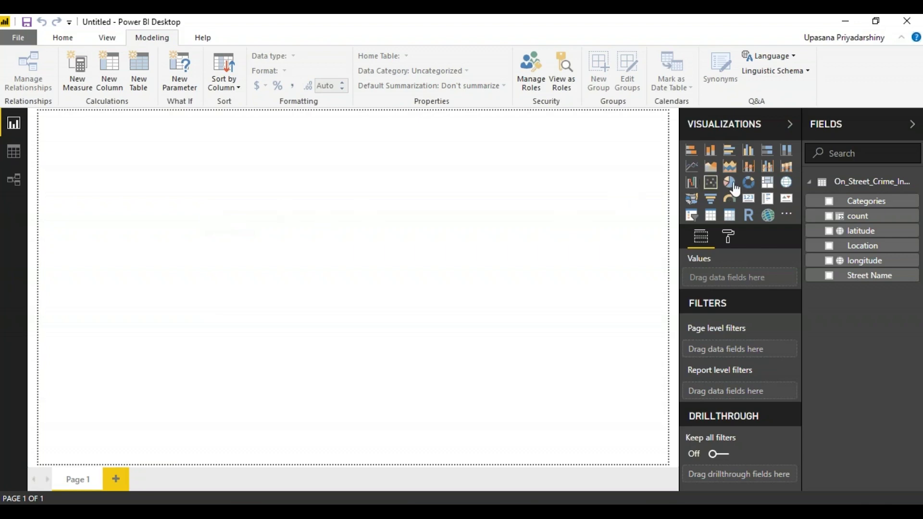
# Add an enlarged pie chart with Categories as legend and count as values.
pyautogui.click(730, 182)
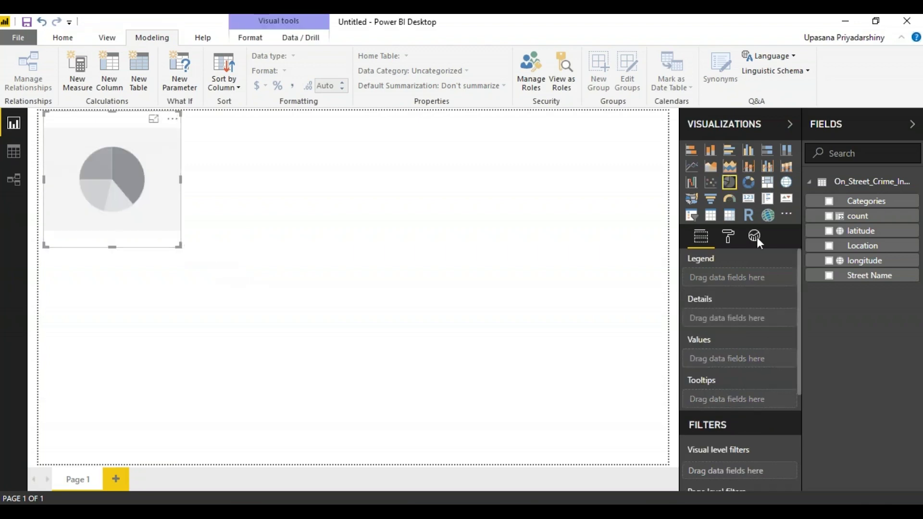
pyautogui.moveTo(179, 245); pyautogui.dragTo(243, 332)
pyautogui.moveTo(861, 201); pyautogui.dragTo(712, 279)
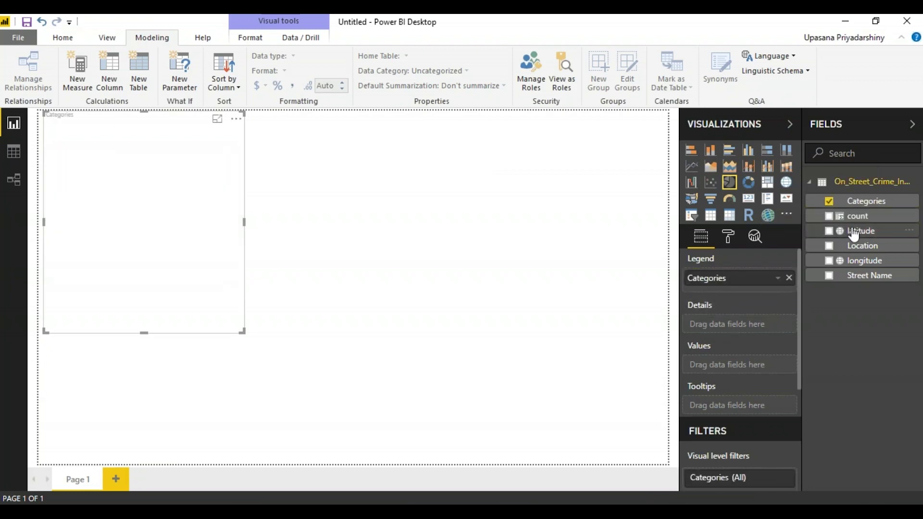
pyautogui.moveTo(848, 217); pyautogui.dragTo(744, 368)
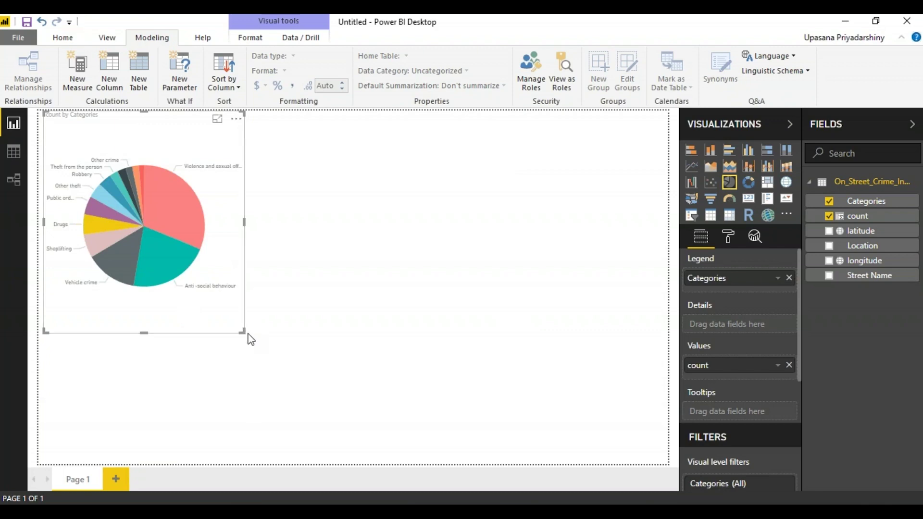
pyautogui.moveTo(244, 332); pyautogui.dragTo(298, 388)
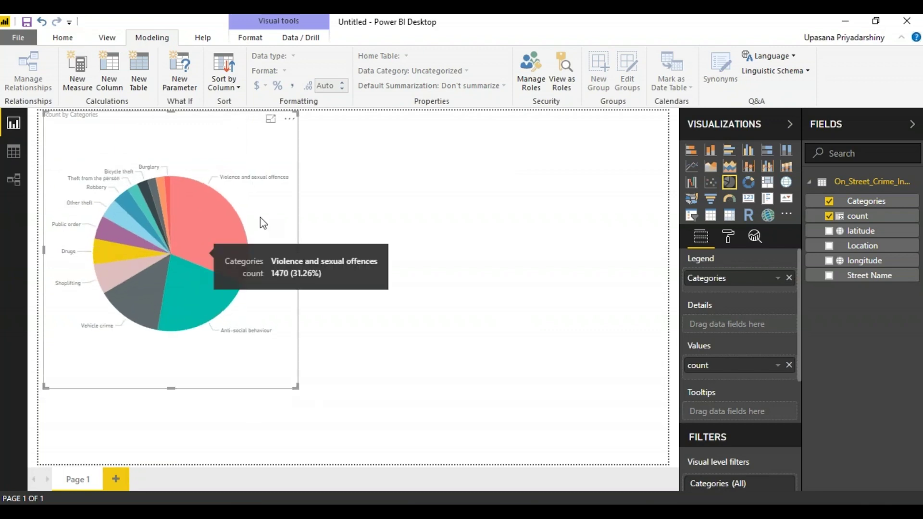
# Preview the pie as clustered and 100% stacked bars, revert it, and add a stacked bar chart.
pyautogui.click(732, 152)
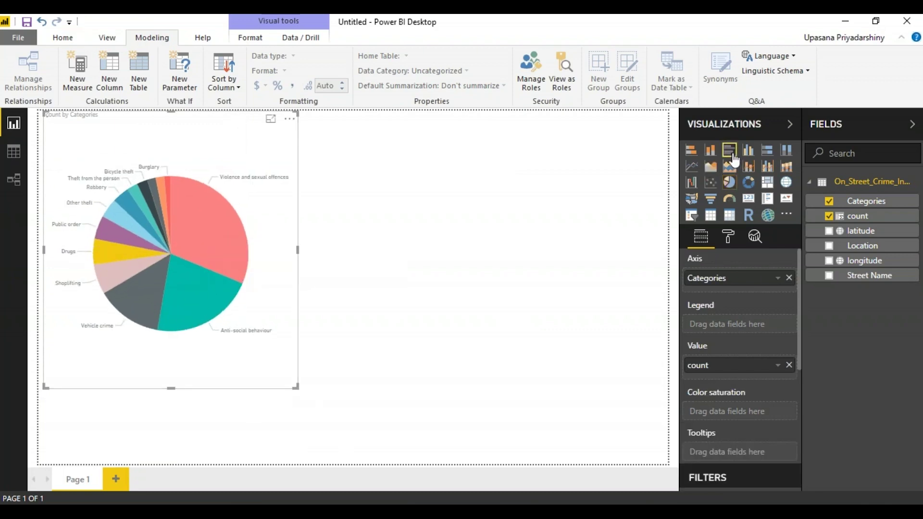
pyautogui.click(767, 151)
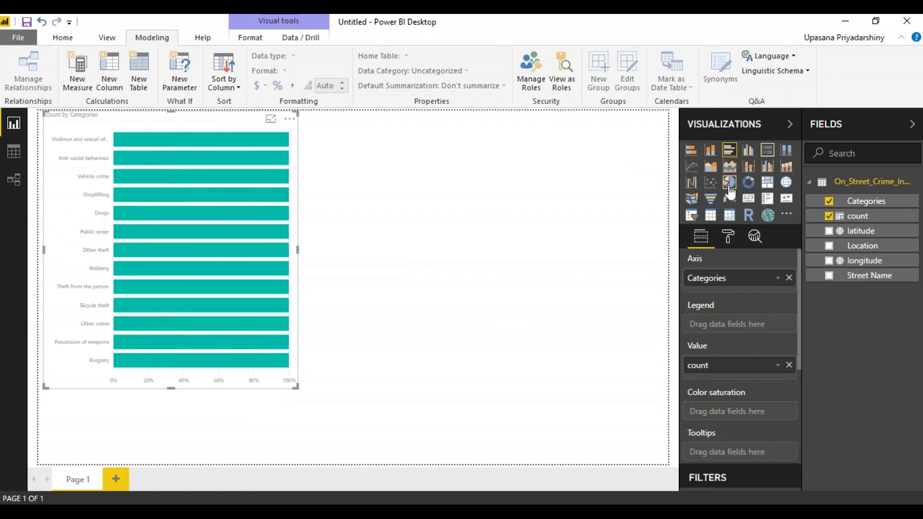
pyautogui.click(730, 183)
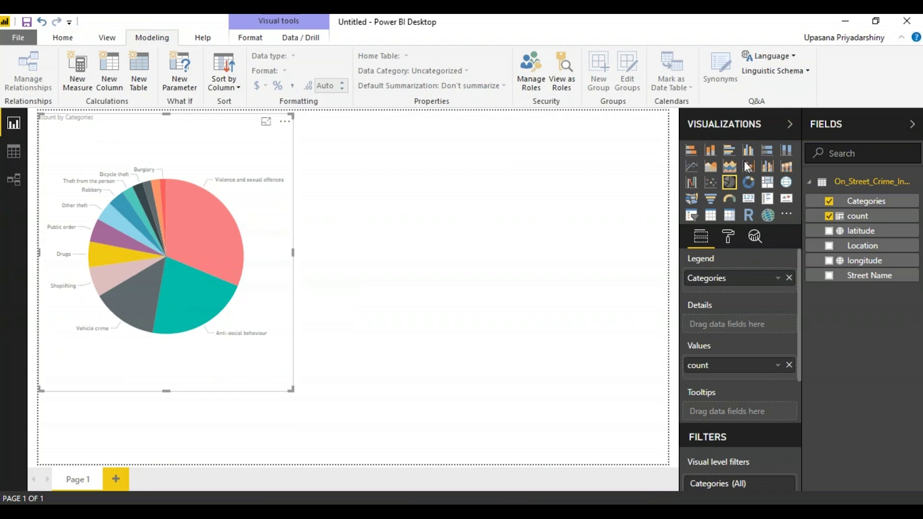
pyautogui.click(667, 166)
pyautogui.click(730, 150)
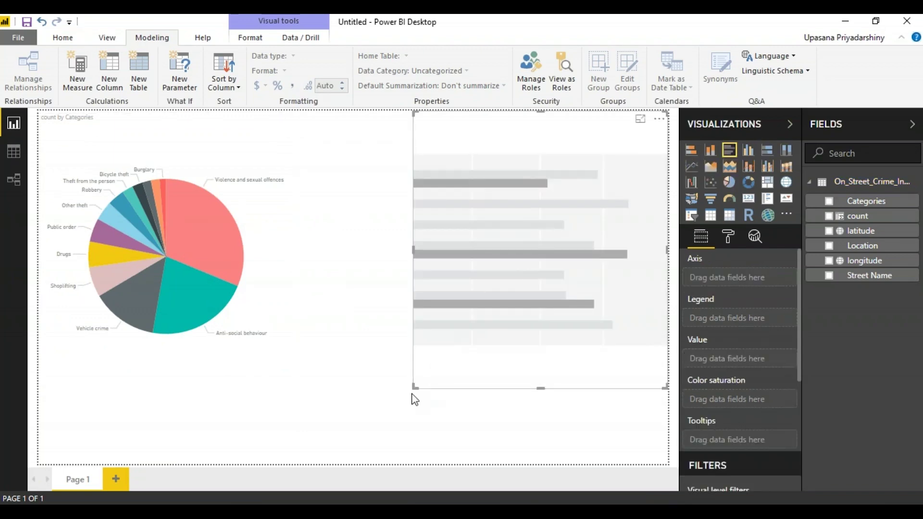
# Resize the bar chart to show count by Location and test cross-filtering with the pie.
pyautogui.moveTo(414, 387); pyautogui.dragTo(332, 364)
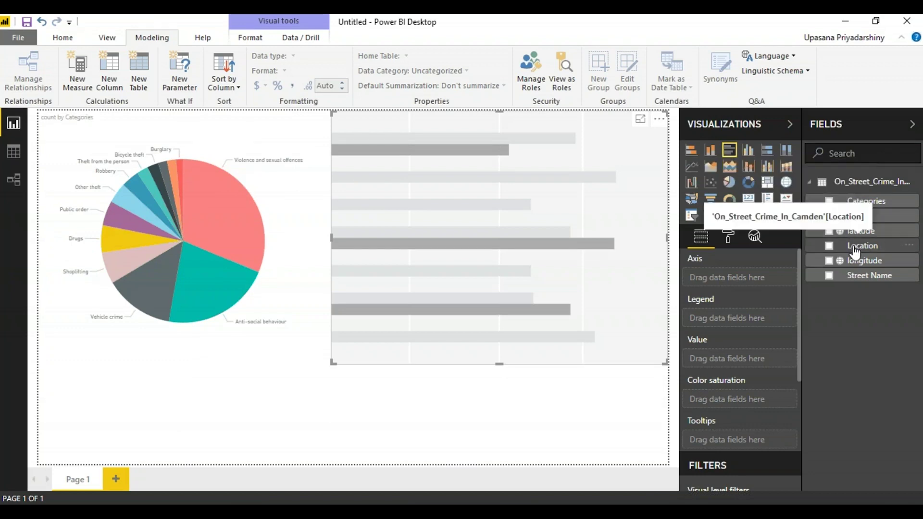
pyautogui.moveTo(855, 251); pyautogui.dragTo(744, 285)
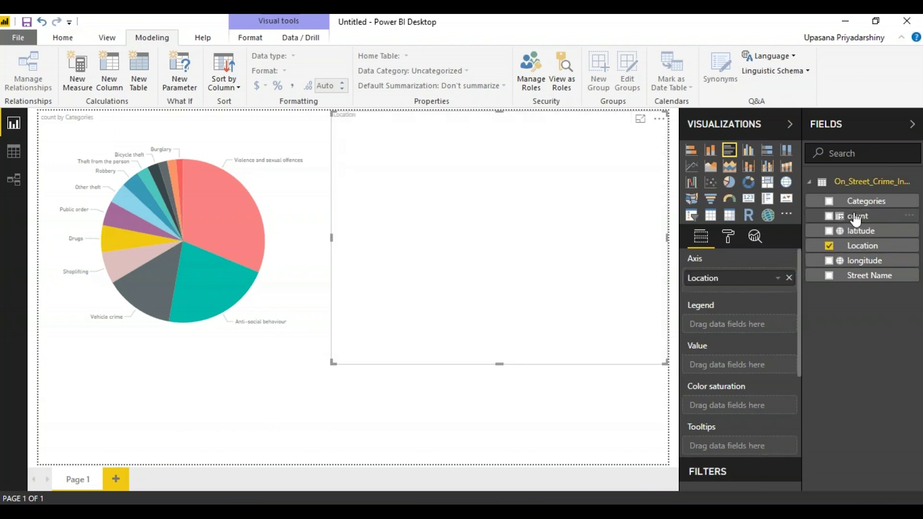
pyautogui.moveTo(854, 217); pyautogui.dragTo(738, 366)
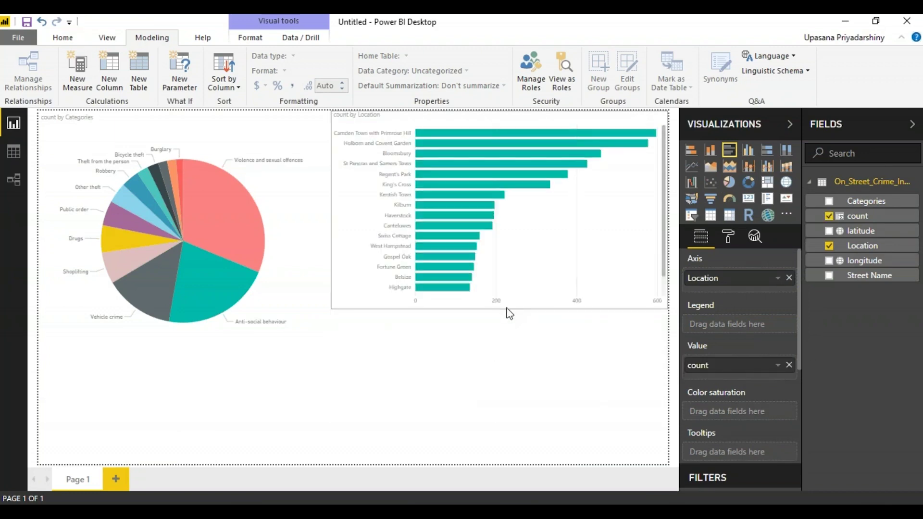
pyautogui.click(217, 296)
pyautogui.click(449, 152)
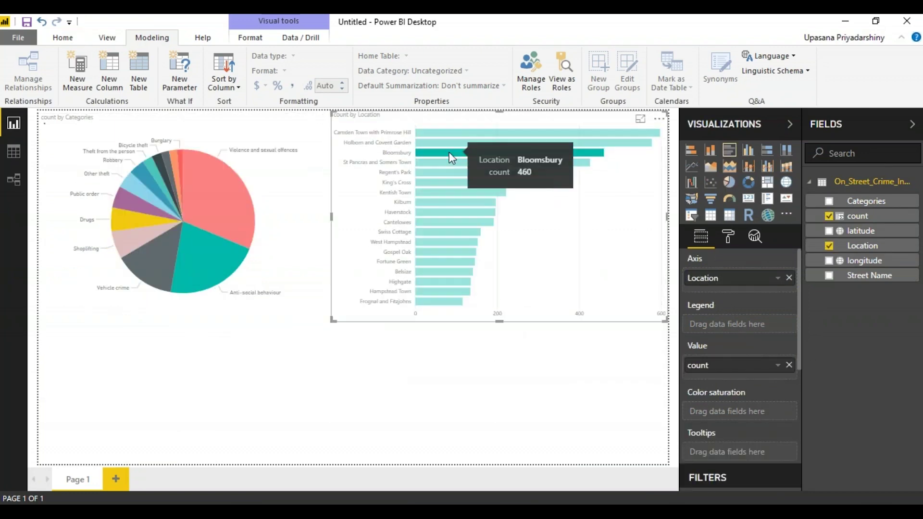
# Change the bar chart's default data colour to a light blue swatch.
pyautogui.click(728, 237)
pyautogui.click(784, 361)
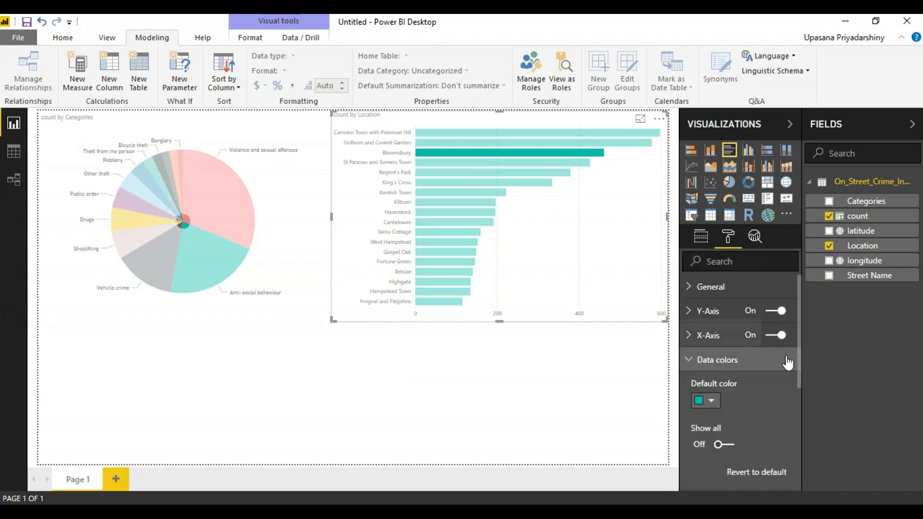
pyautogui.click(710, 401)
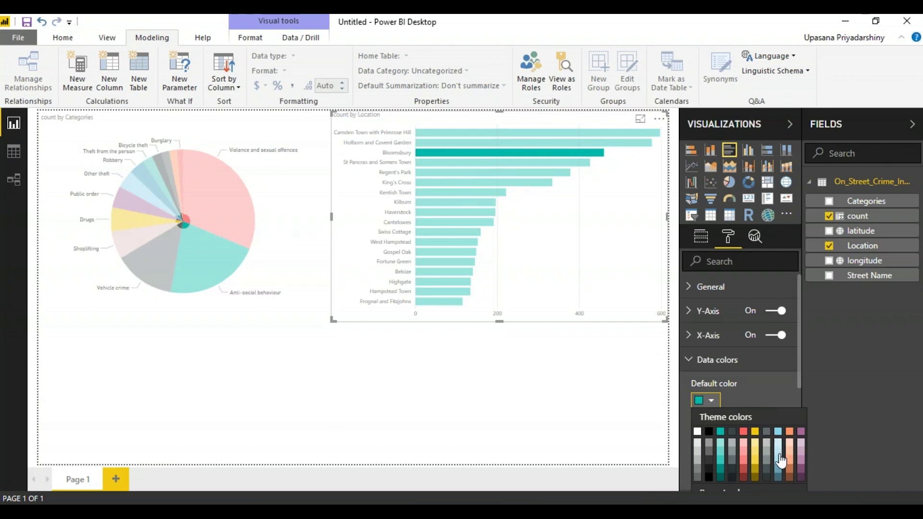
pyautogui.click(780, 474)
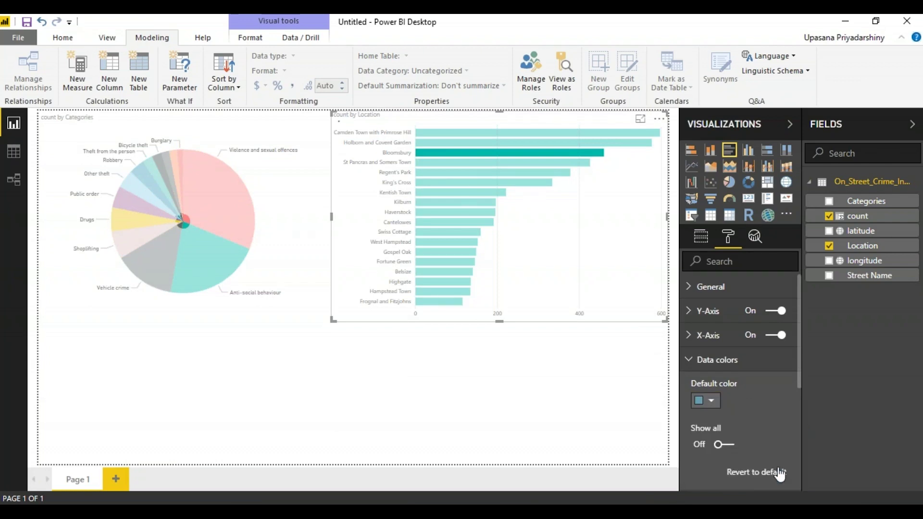
# Cross-highlight Violence and sexual offences and Anti-social behaviour, then reselect the bar chart.
pyautogui.click(221, 197)
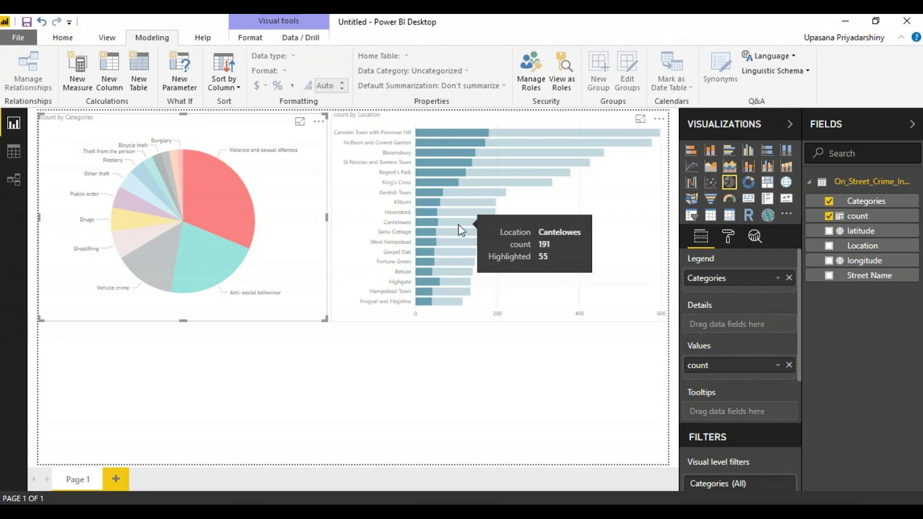
pyautogui.click(214, 243)
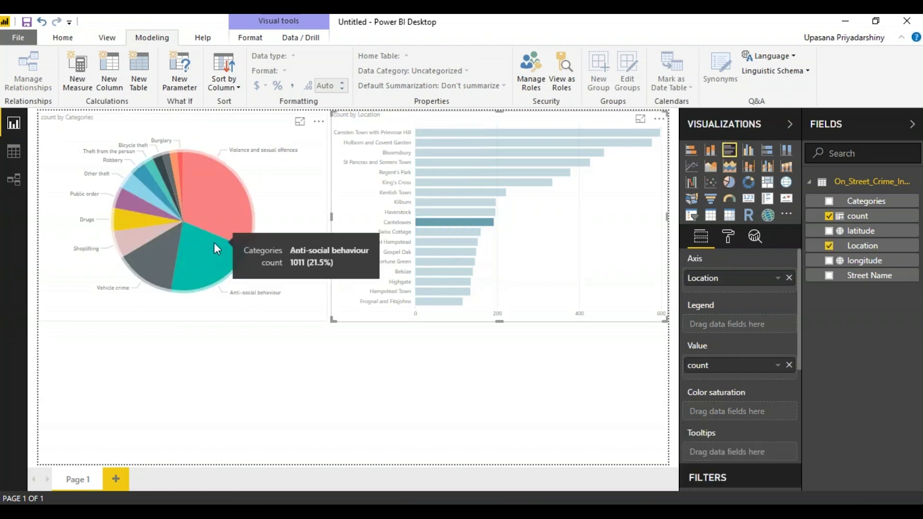
pyautogui.click(458, 356)
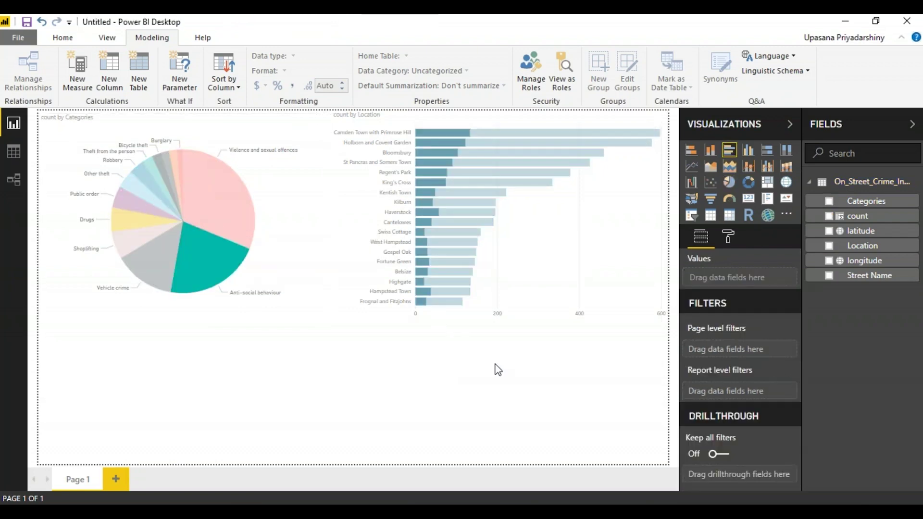
pyautogui.click(649, 308)
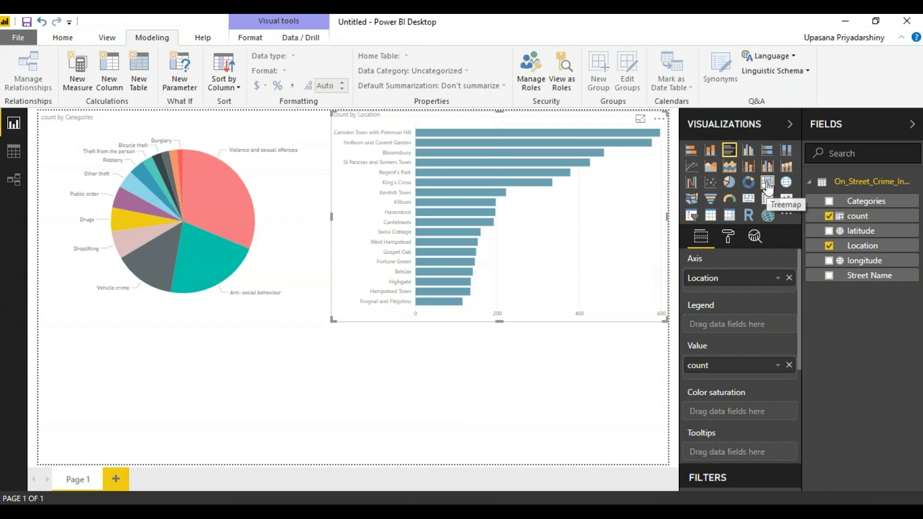
# Add a treemap across the page bottom, enlarged and grouped by Categories with count.
pyautogui.click(768, 185)
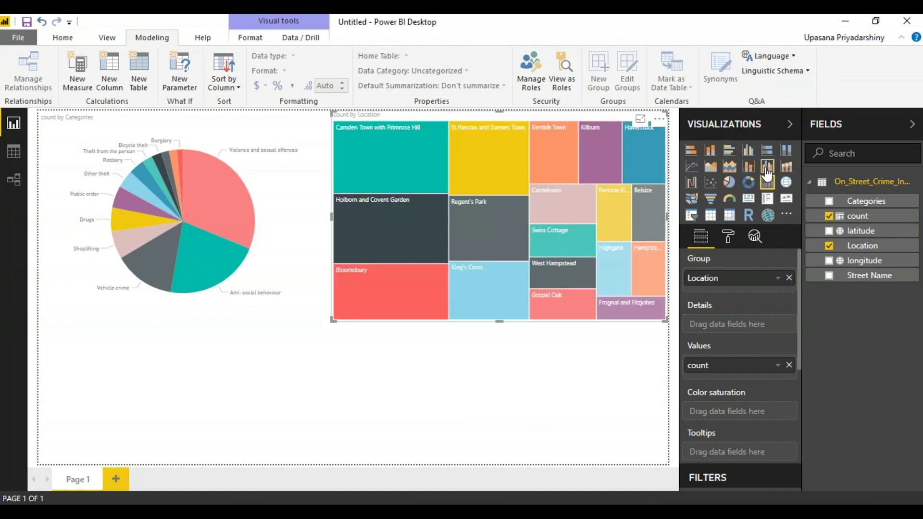
pyautogui.hotkey('ctrl', 'z')
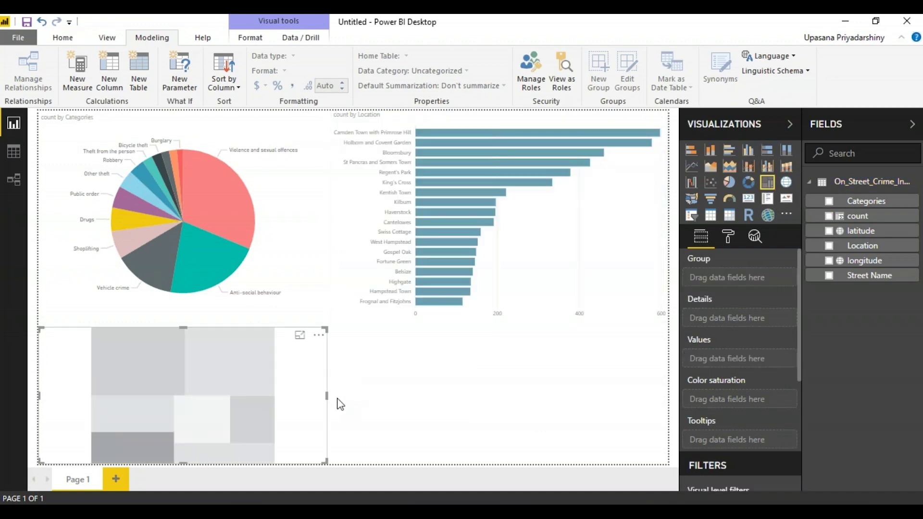
pyautogui.moveTo(326, 395); pyautogui.dragTo(454, 397)
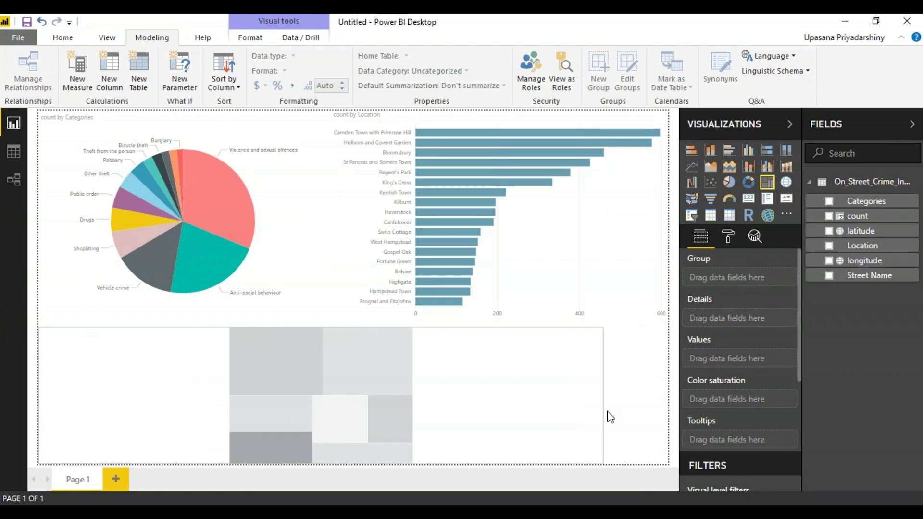
pyautogui.click(677, 415)
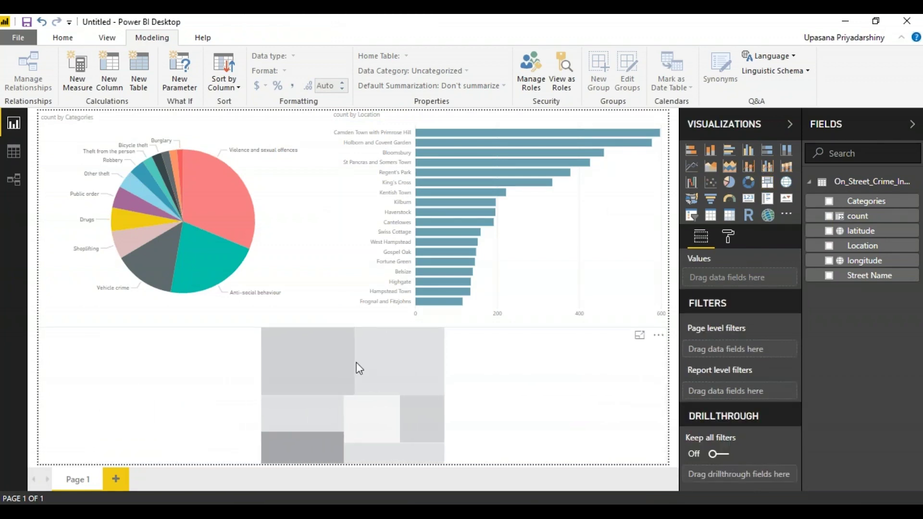
pyautogui.click(332, 383)
pyautogui.moveTo(365, 327)
pyautogui.mouseDown()
pyautogui.moveTo(355, 316)
pyautogui.moveTo(362, 320)
pyautogui.mouseUp()
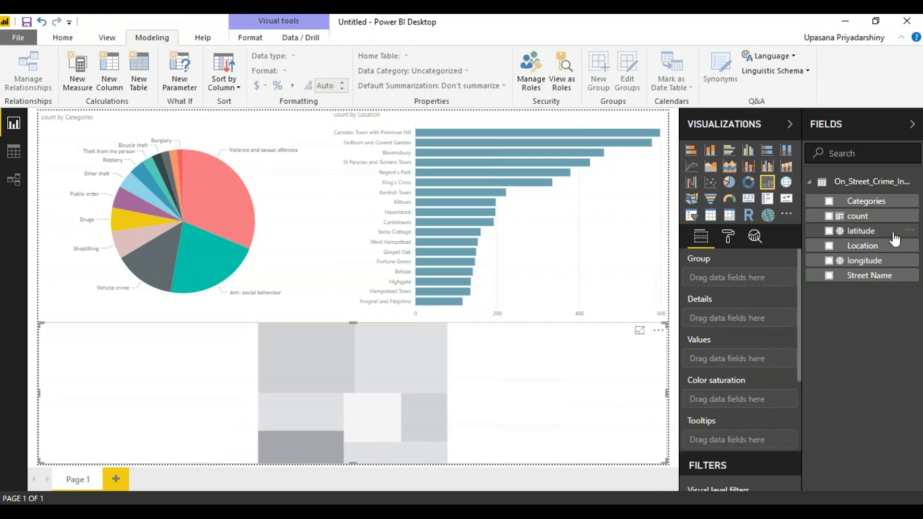
pyautogui.moveTo(856, 202); pyautogui.dragTo(749, 367)
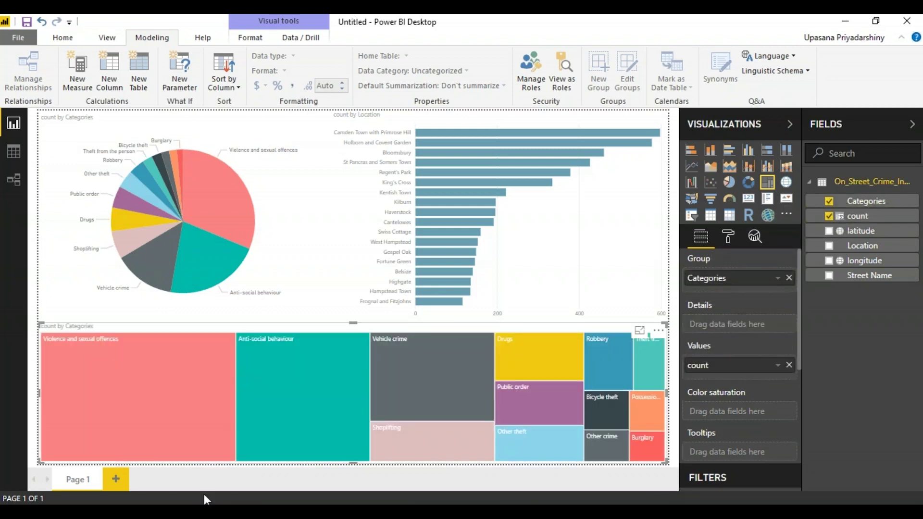
# Cross-highlight Violence and sexual offences across the charts, then clear it via the bar chart.
pyautogui.click(168, 377)
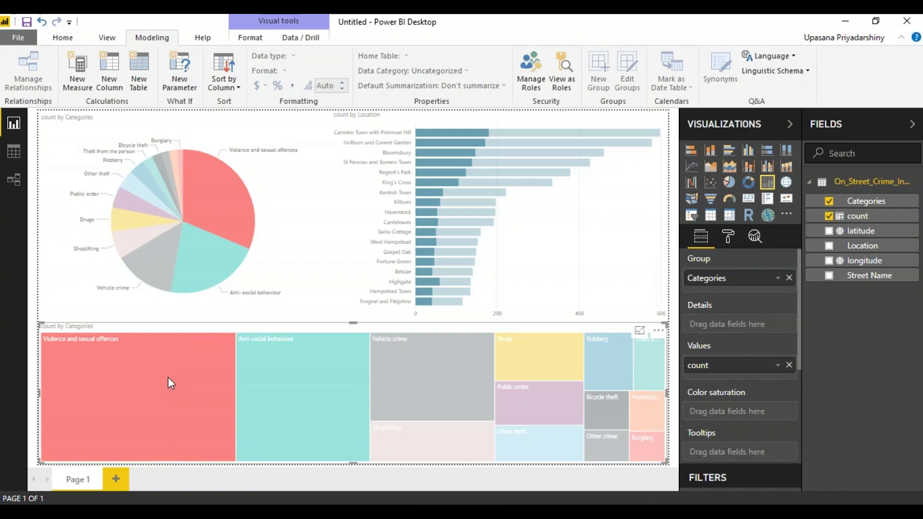
pyautogui.moveTo(203, 181)
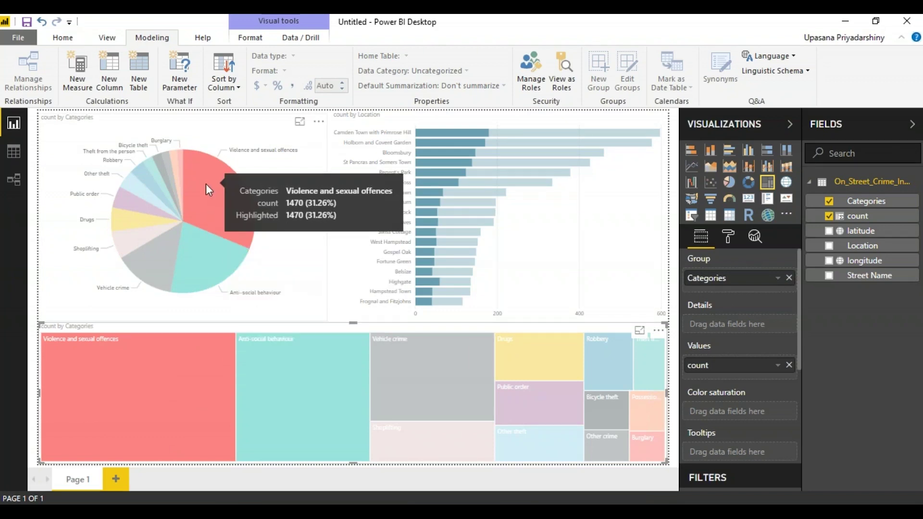
pyautogui.moveTo(436, 149)
pyautogui.click(434, 172)
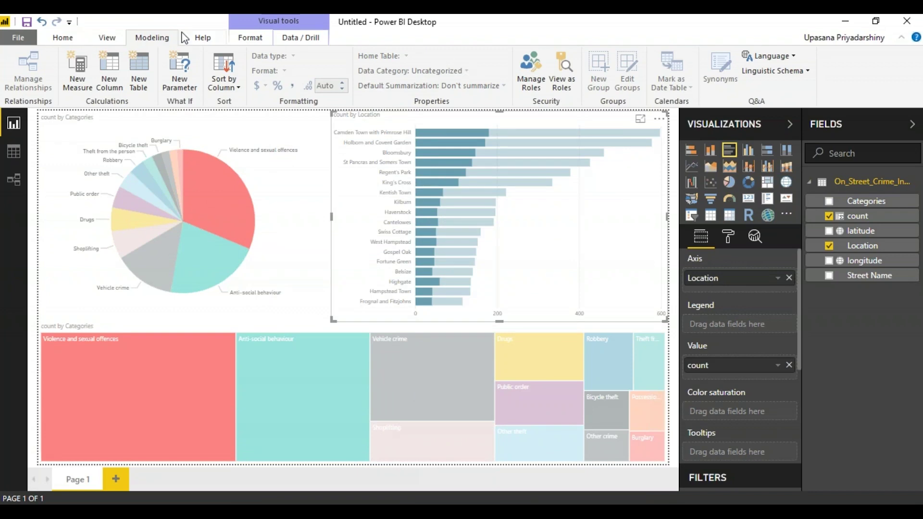
pyautogui.click(72, 46)
pyautogui.click(357, 79)
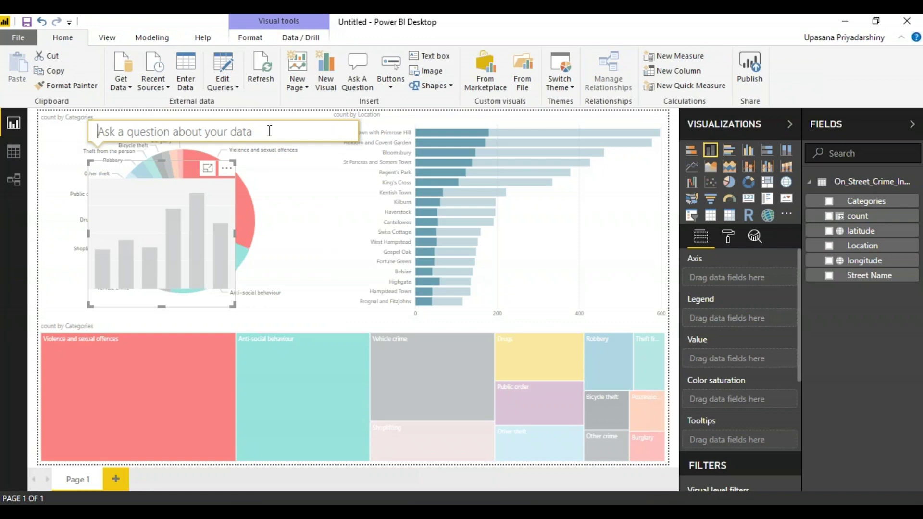
pyautogui.write('anti')
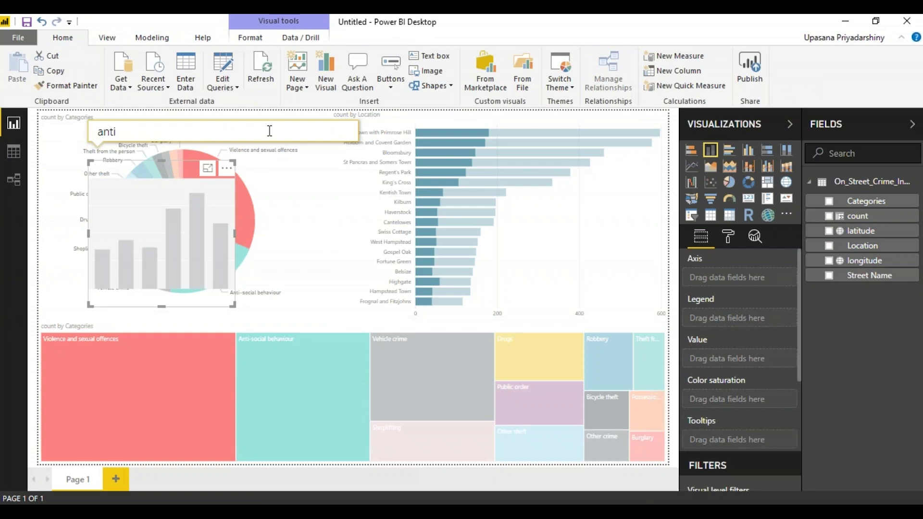
pyautogui.write('-soci')
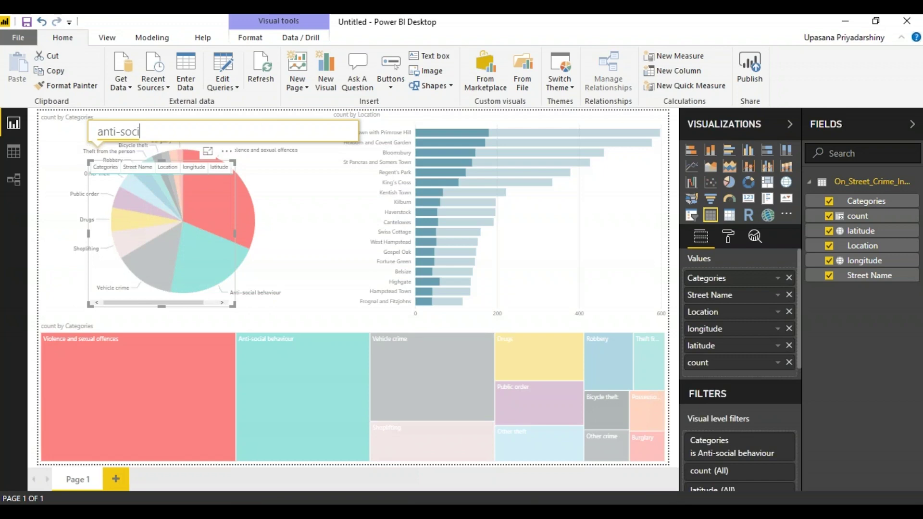
pyautogui.write('al')
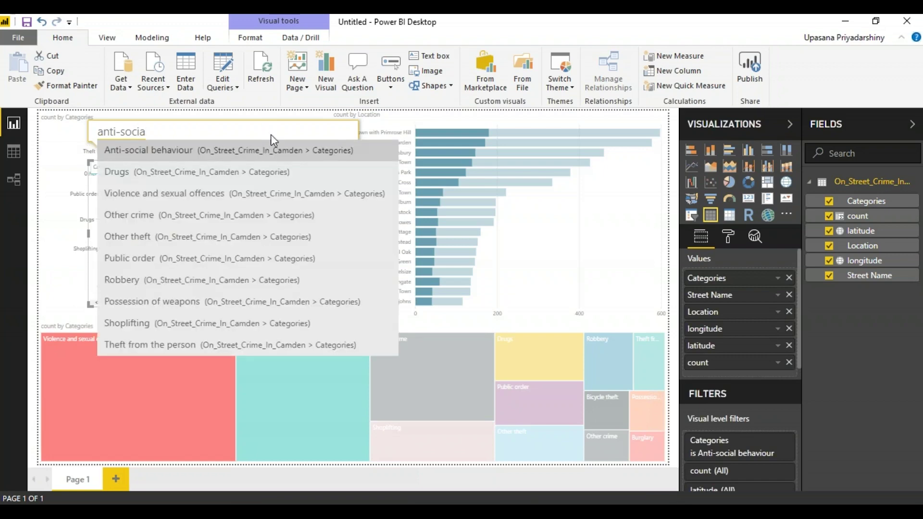
pyautogui.click(277, 150)
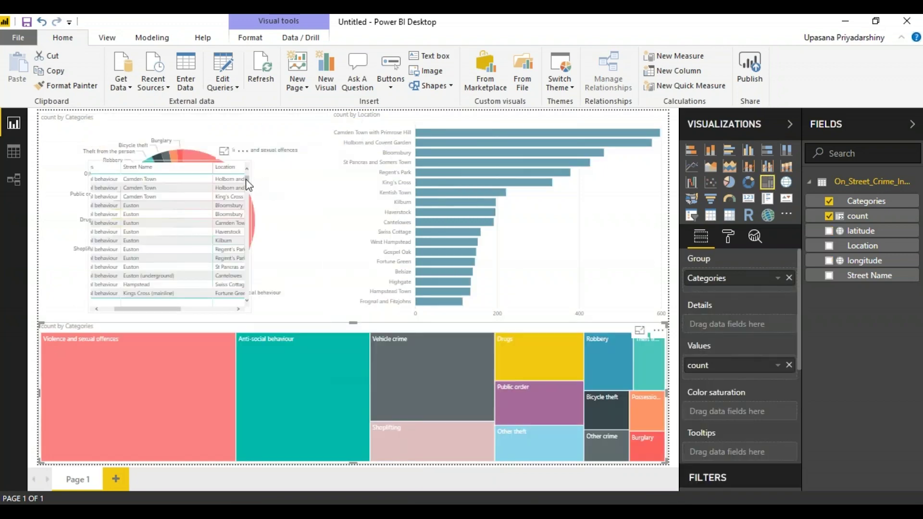
pyautogui.moveTo(249, 180)
pyautogui.mouseDown()
pyautogui.moveTo(253, 217)
pyautogui.moveTo(249, 192)
pyautogui.mouseUp()
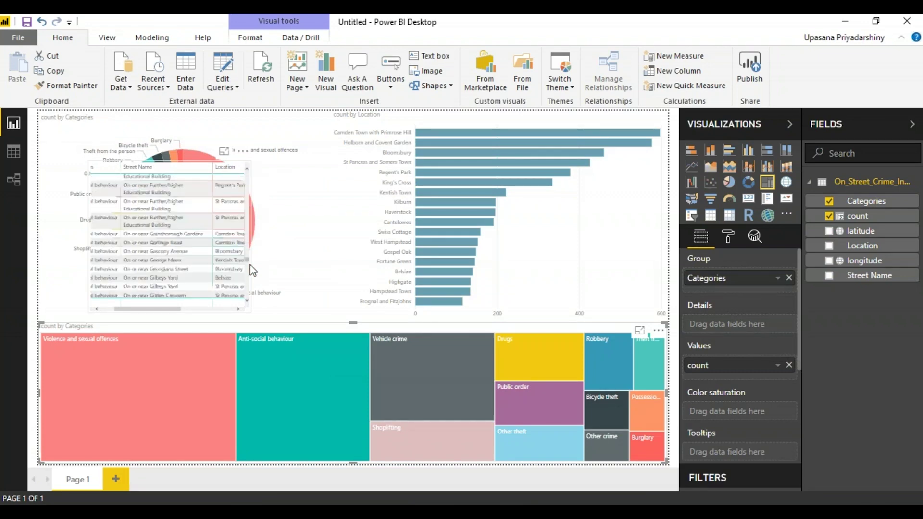
pyautogui.click(165, 222)
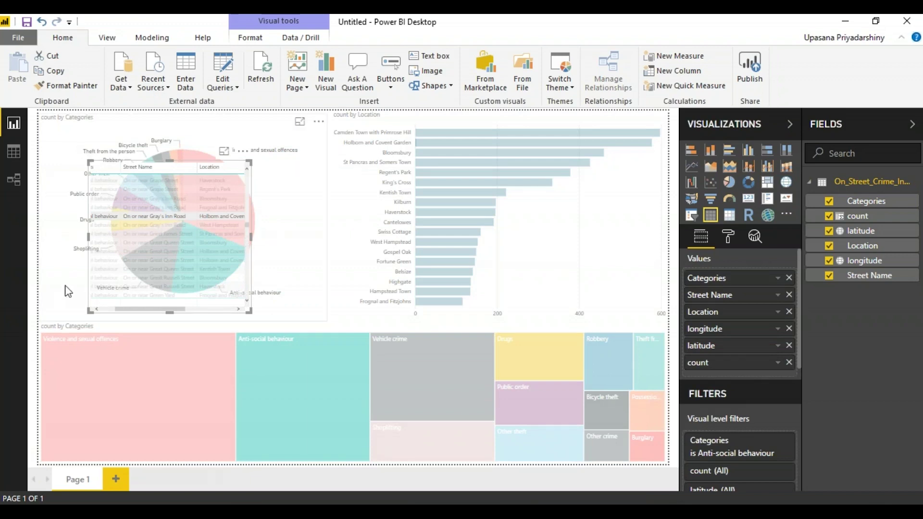
pyautogui.press('Delete')
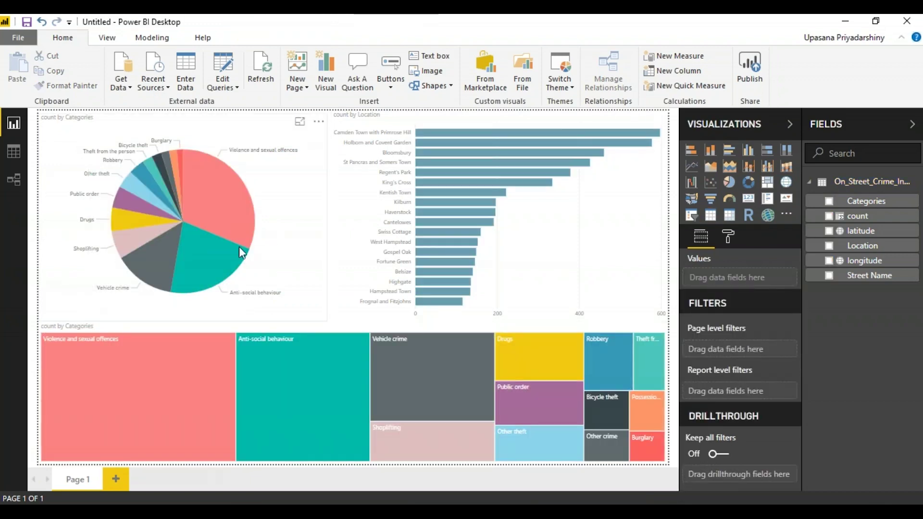
# Add Page 2 with an ArcGIS map visual enlarged to fill the page.
pyautogui.click(116, 480)
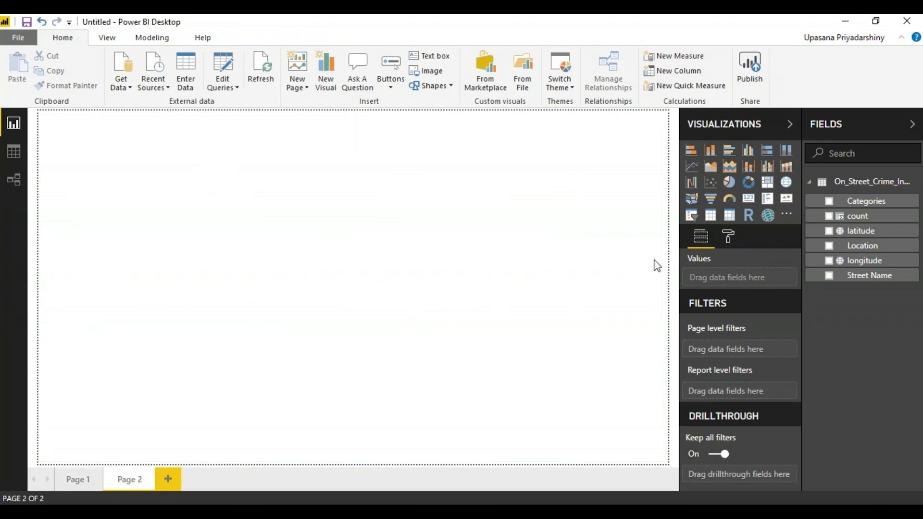
pyautogui.click(768, 215)
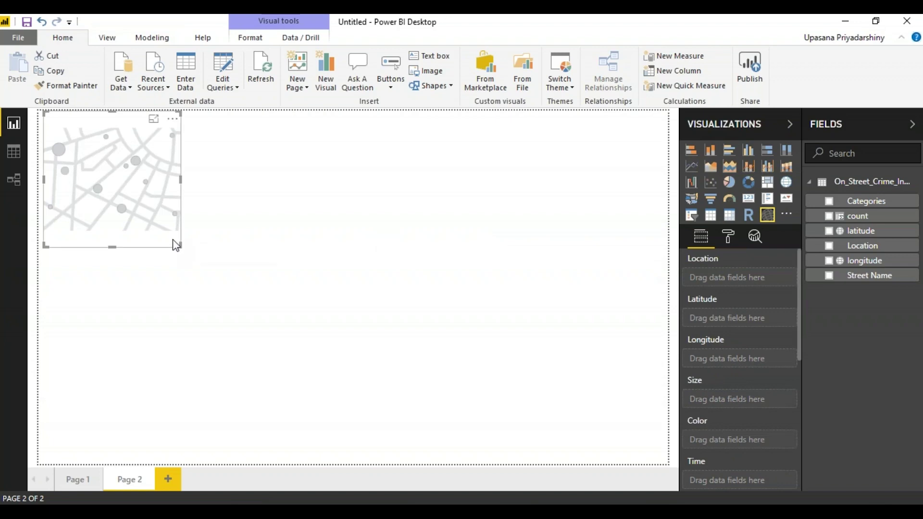
pyautogui.moveTo(180, 247); pyautogui.dragTo(663, 460)
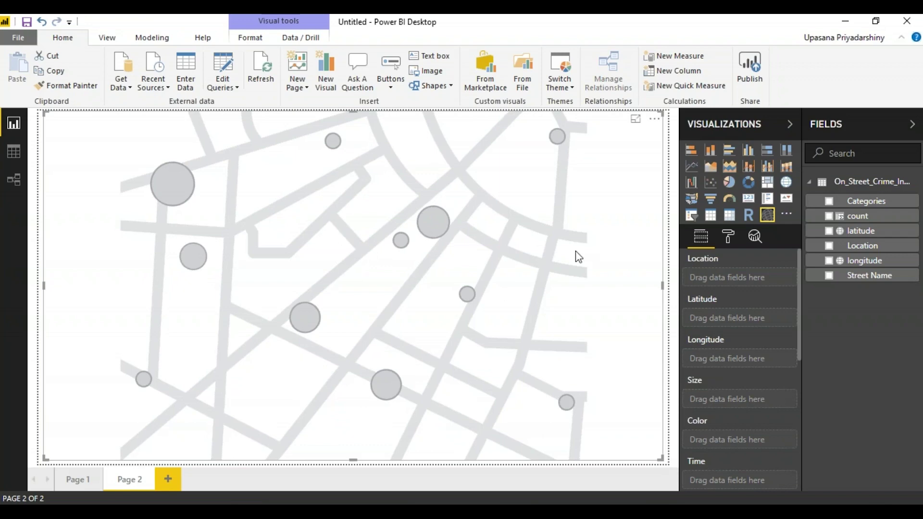
# Put latitude in the map's Latitude well and bring in the longitude field.
pyautogui.moveTo(864, 202)
pyautogui.mouseDown()
pyautogui.moveTo(653, 212)
pyautogui.moveTo(852, 205)
pyautogui.mouseUp()
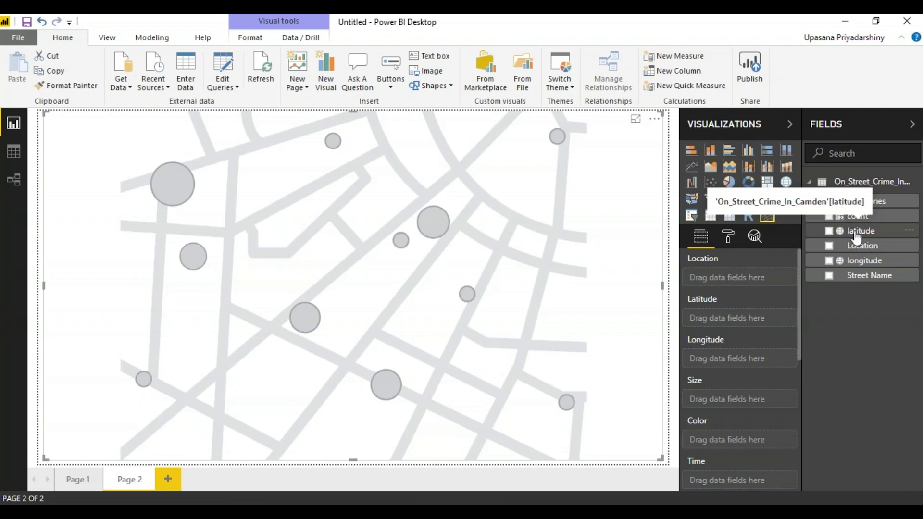
pyautogui.moveTo(857, 237); pyautogui.dragTo(736, 318)
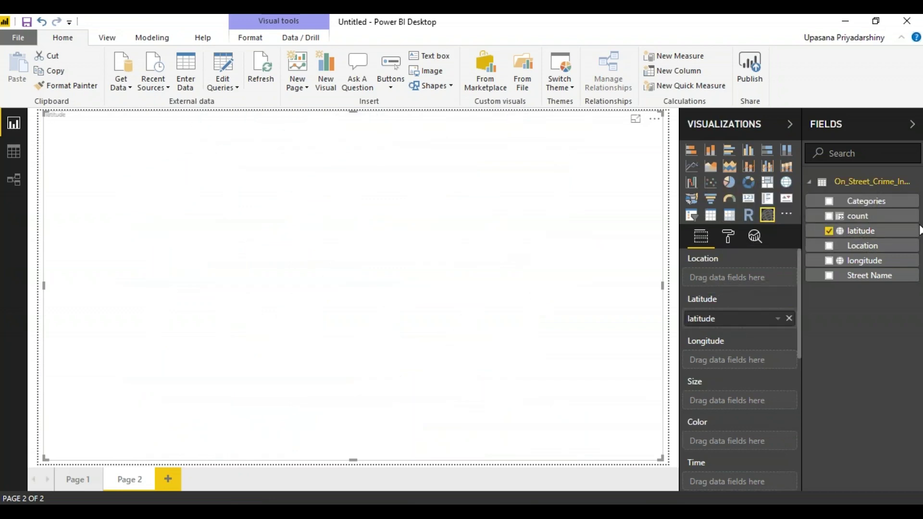
pyautogui.moveTo(848, 261)
pyautogui.mouseDown()
pyautogui.moveTo(826, 275)
pyautogui.moveTo(767, 367)
pyautogui.moveTo(743, 380)
pyautogui.moveTo(862, 255)
pyautogui.mouseUp()
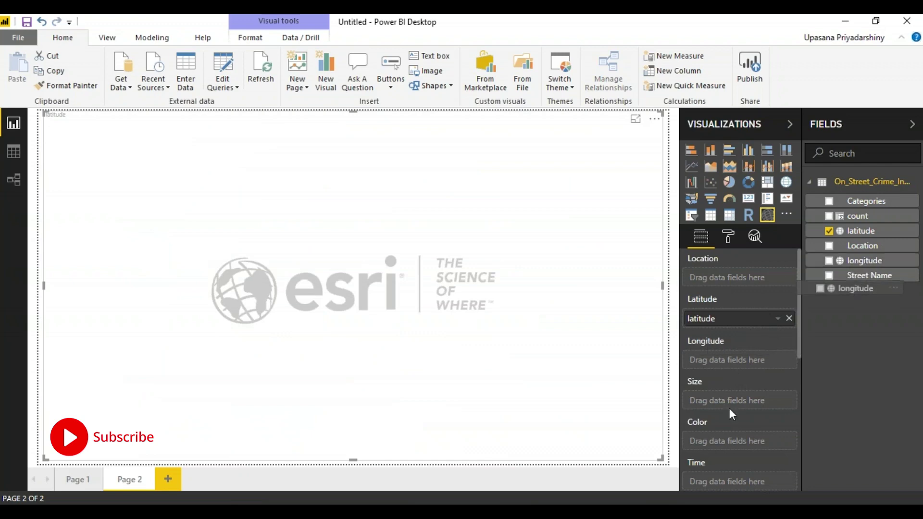
pyautogui.click(829, 261)
pyautogui.moveTo(800, 308); pyautogui.dragTo(798, 341)
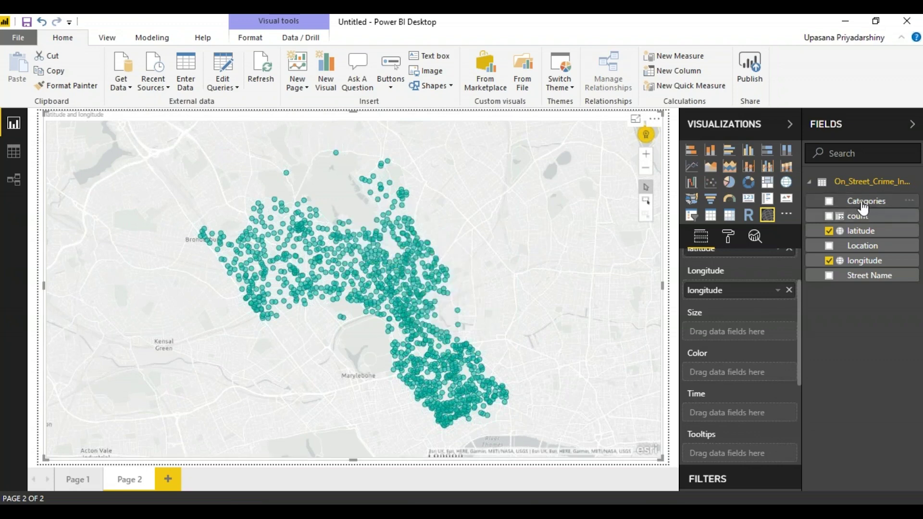
# Colour the map points by Categories and add a Categories visual-level filter.
pyautogui.moveTo(865, 202); pyautogui.dragTo(736, 372)
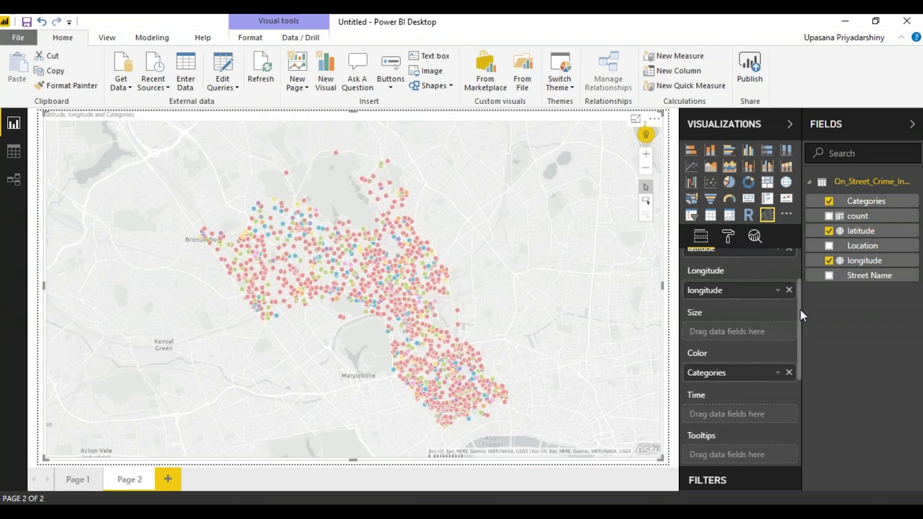
pyautogui.moveTo(800, 312); pyautogui.dragTo(801, 342)
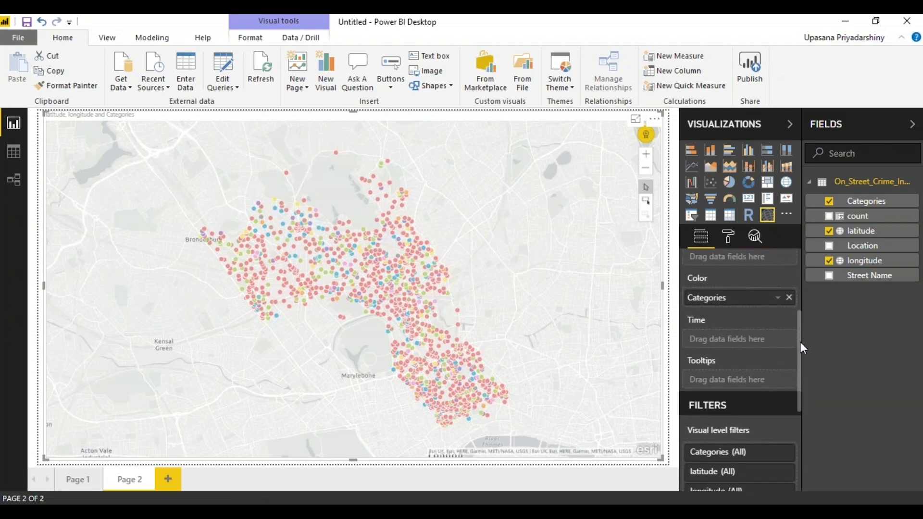
pyautogui.moveTo(800, 342); pyautogui.dragTo(799, 383)
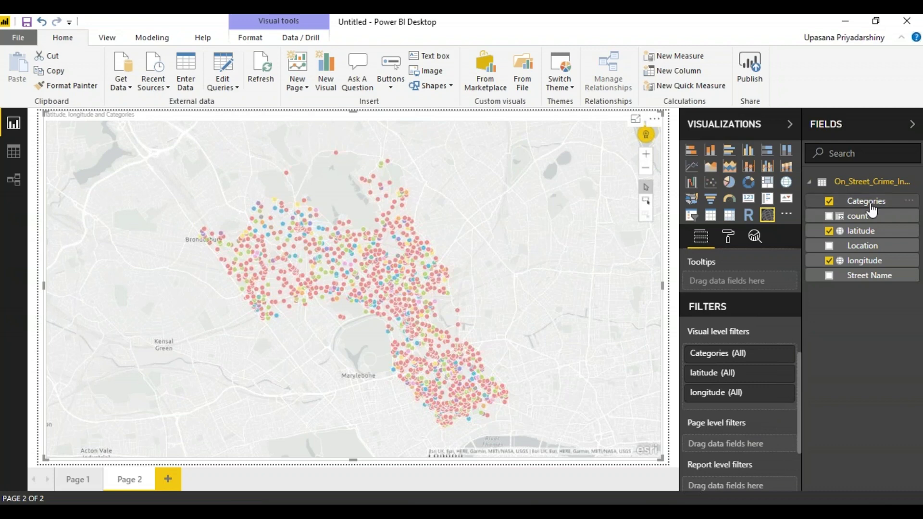
pyautogui.moveTo(879, 203); pyautogui.dragTo(752, 408)
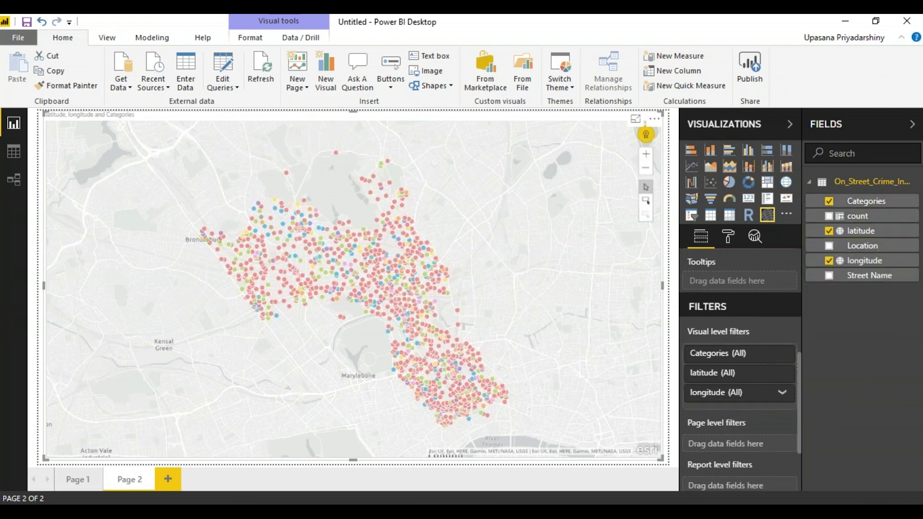
pyautogui.scroll(-3, 802, 398)
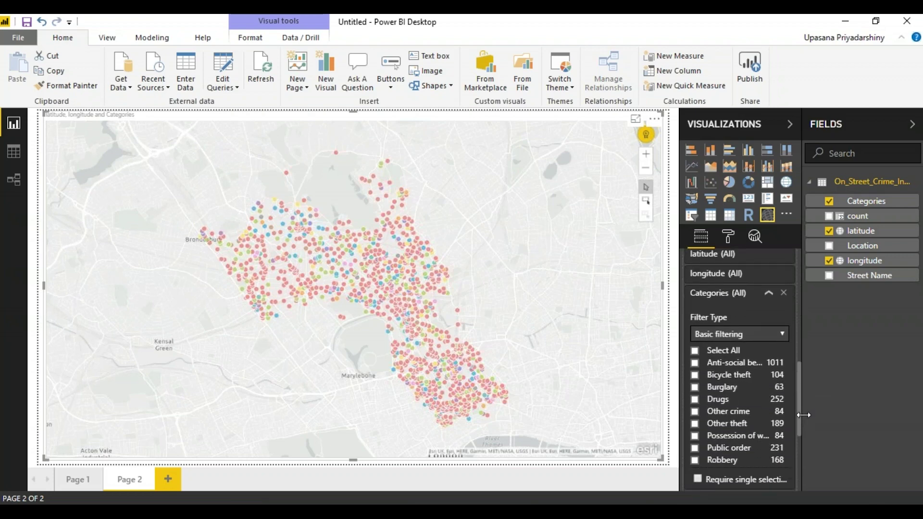
# Filter the map to Drugs, Possession of weapons and Bicycle theft after trying single categories.
pyautogui.scroll(-1, 758, 393)
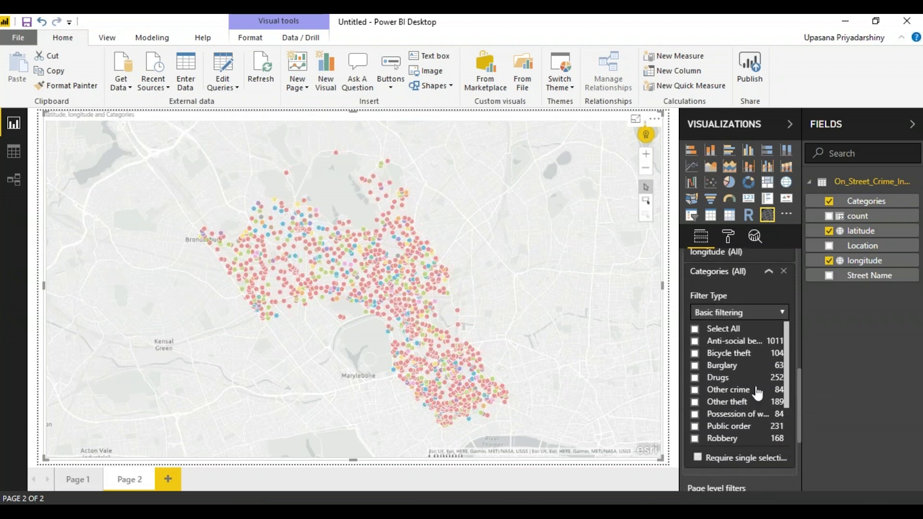
pyautogui.click(695, 341)
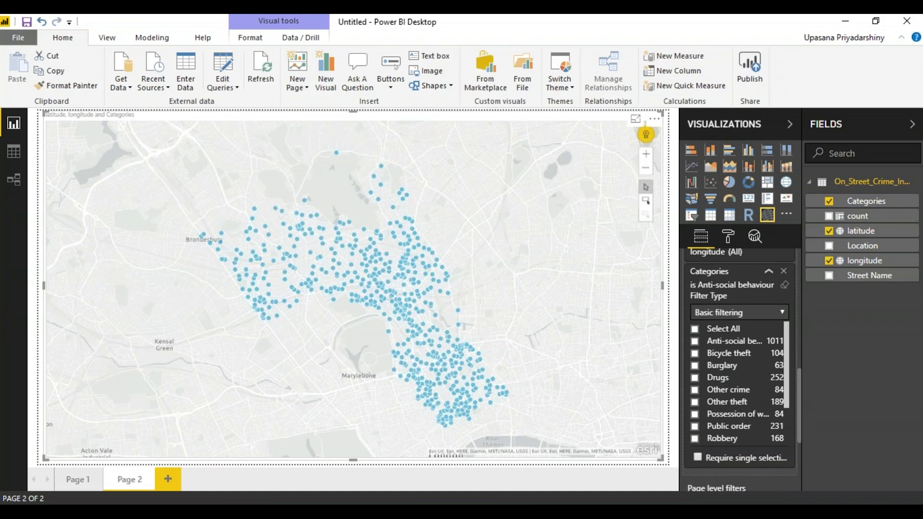
pyautogui.click(695, 366)
pyautogui.click(784, 285)
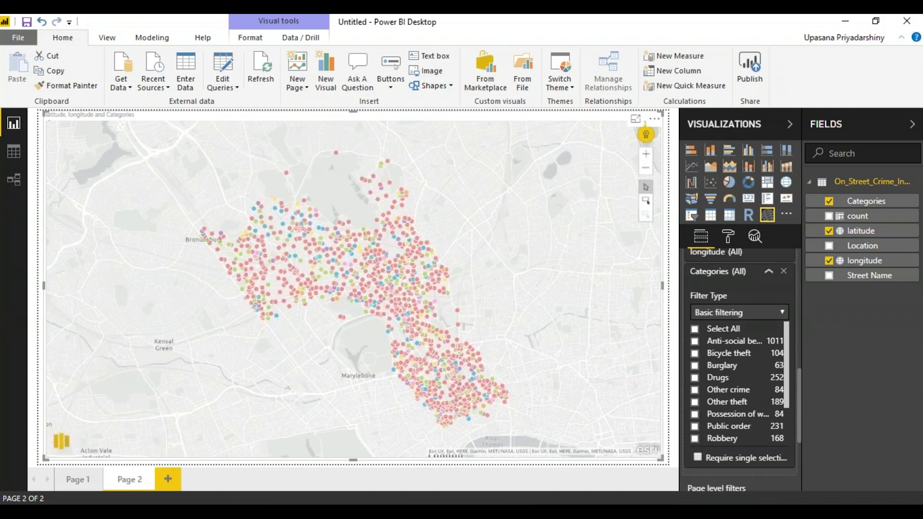
pyautogui.click(695, 366)
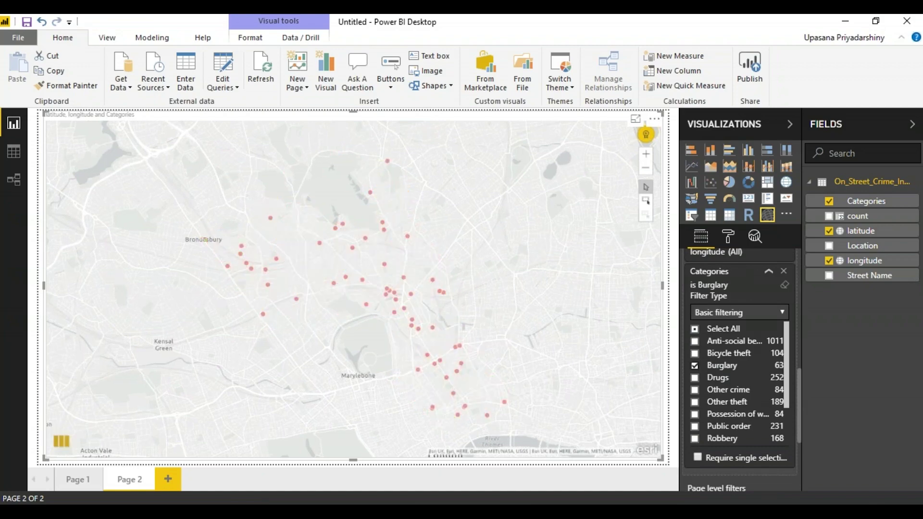
pyautogui.click(694, 365)
pyautogui.click(695, 378)
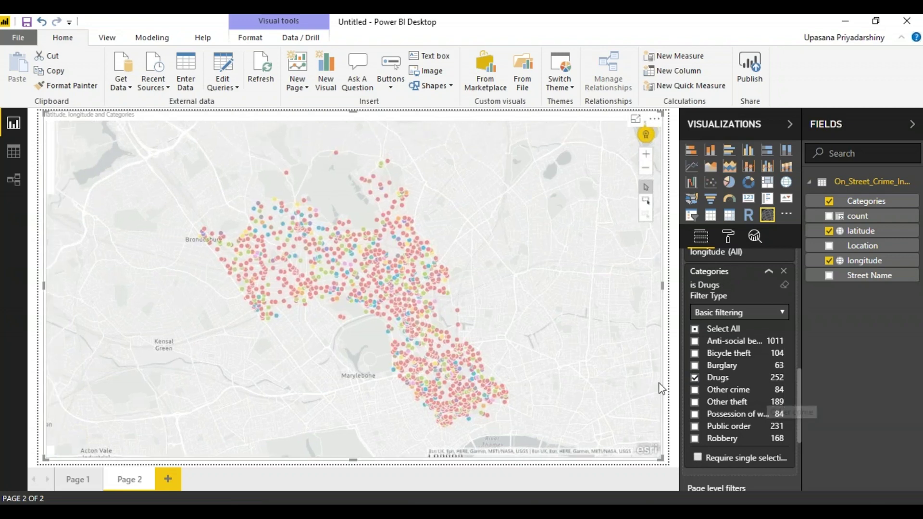
pyautogui.click(695, 414)
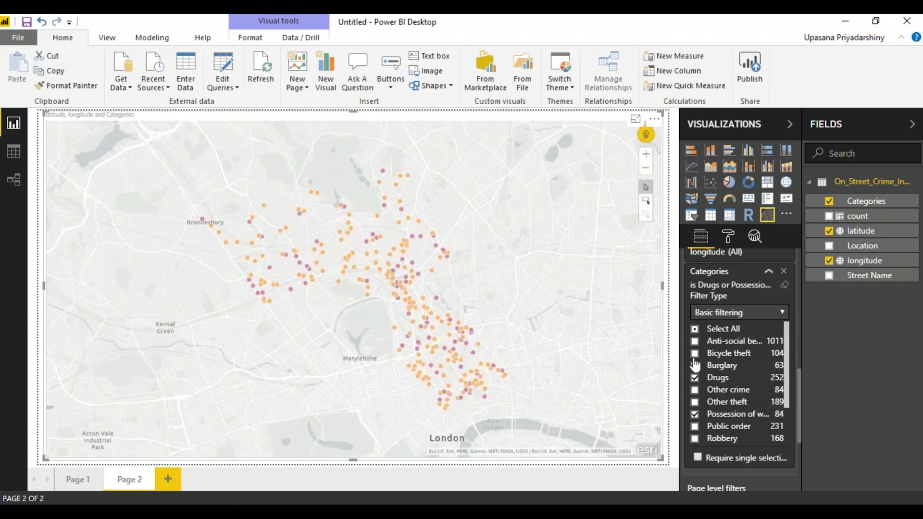
pyautogui.click(695, 354)
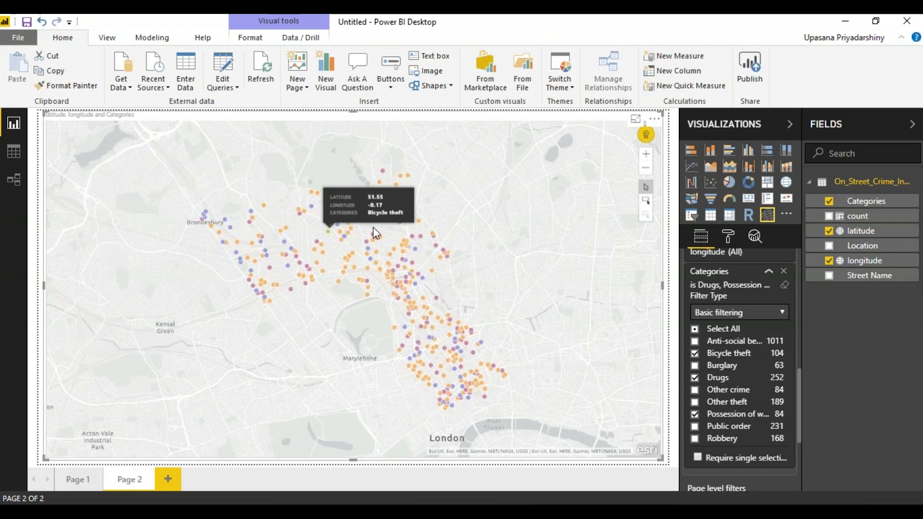
pyautogui.moveTo(353, 234)
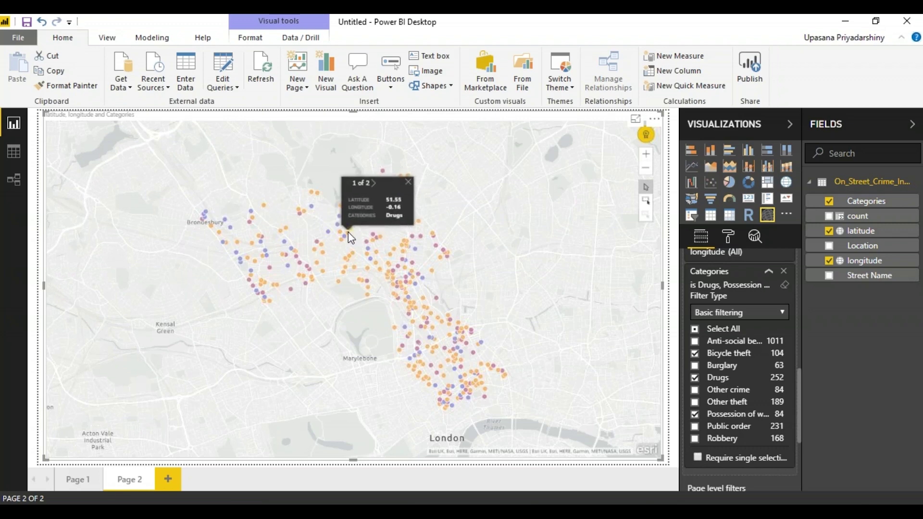
# Add Page 3, keeping it despite a delete prompt, and insert an empty funnel chart.
pyautogui.click(168, 480)
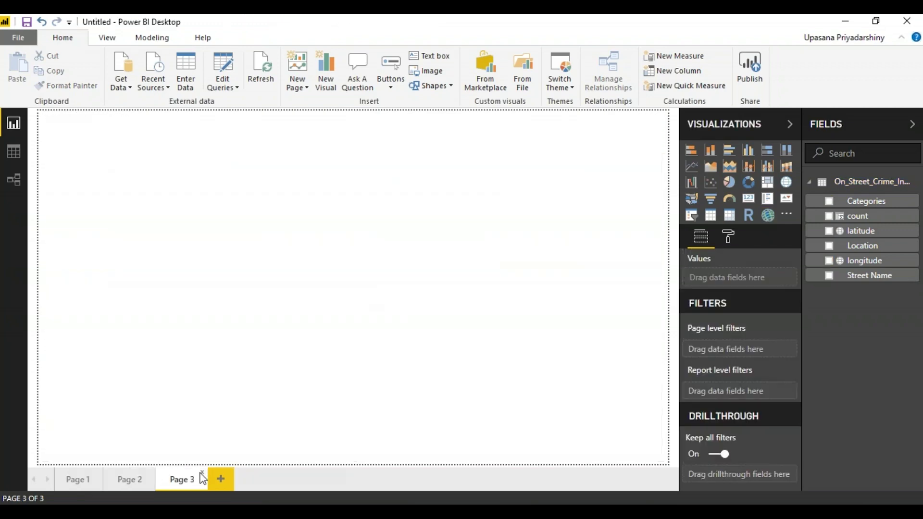
pyautogui.click(202, 473)
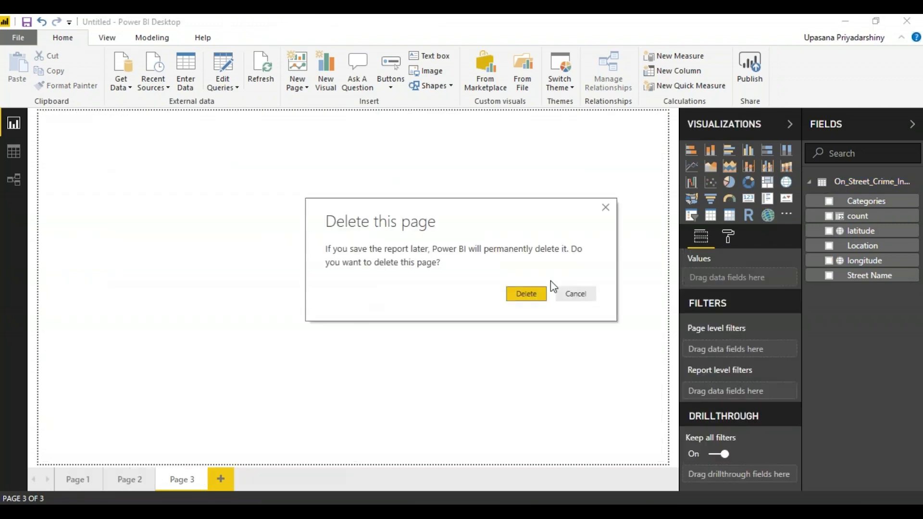
pyautogui.click(531, 298)
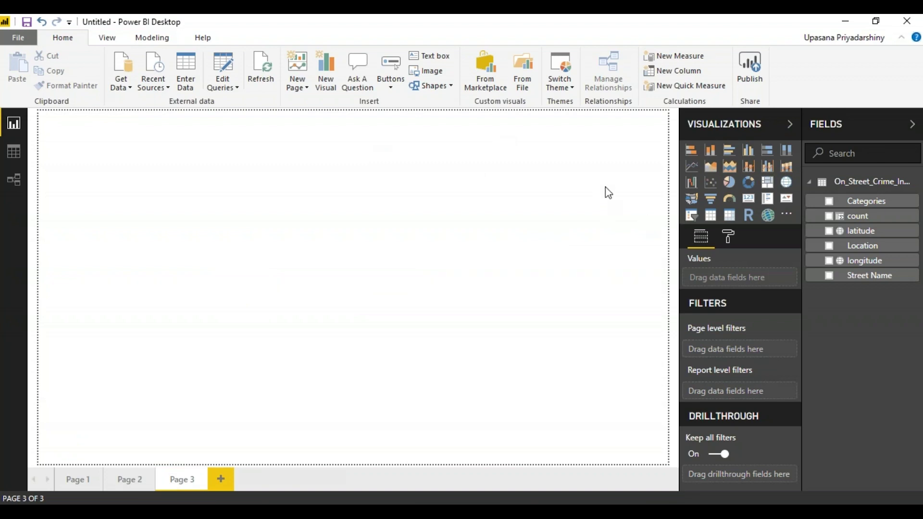
pyautogui.click(711, 199)
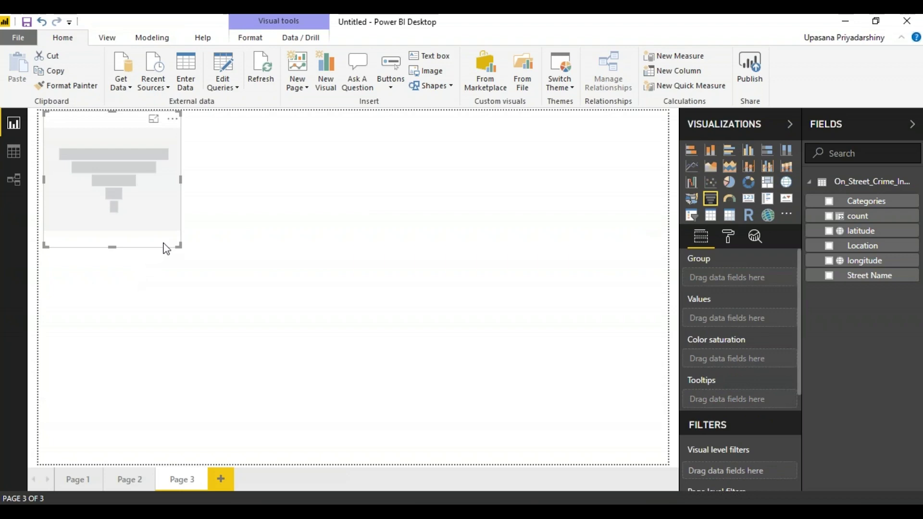
# Enlarge the funnel and set Categories as Group, count as Values, Categories as colour saturation.
pyautogui.moveTo(176, 244); pyautogui.dragTo(209, 338)
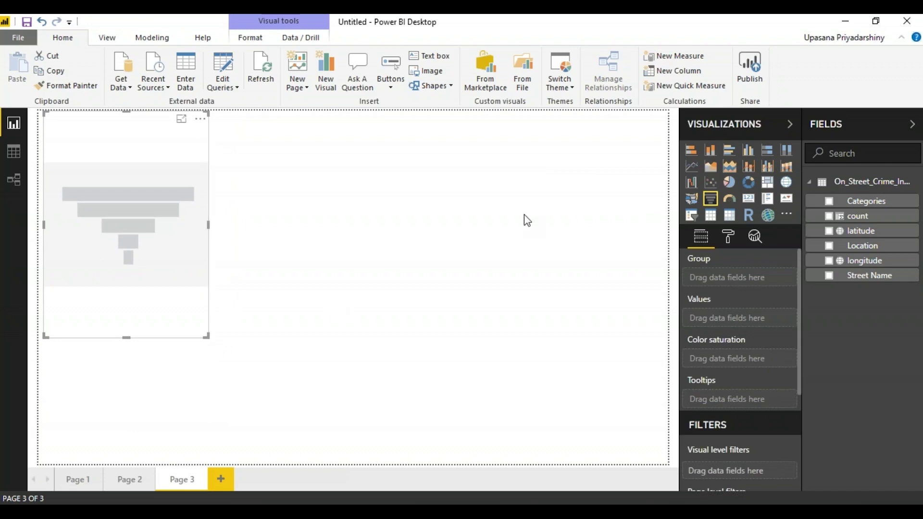
pyautogui.click(854, 202)
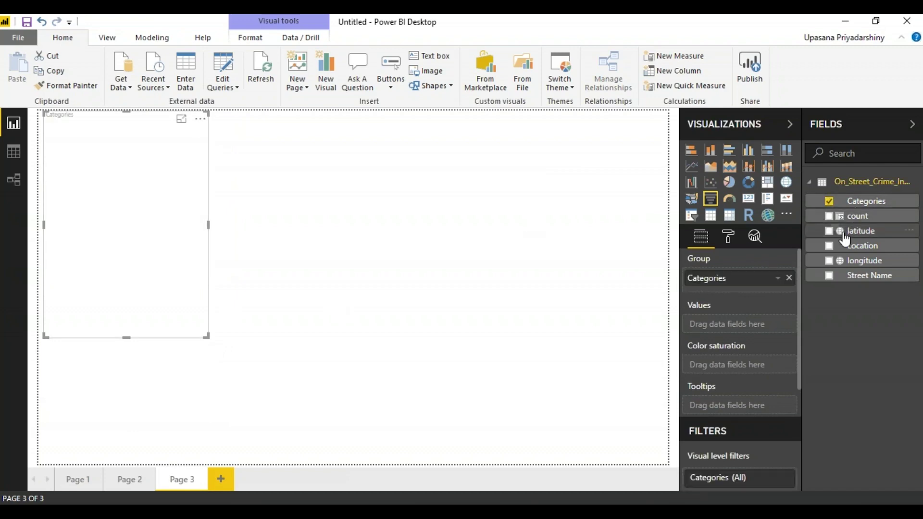
pyautogui.moveTo(871, 224); pyautogui.dragTo(759, 326)
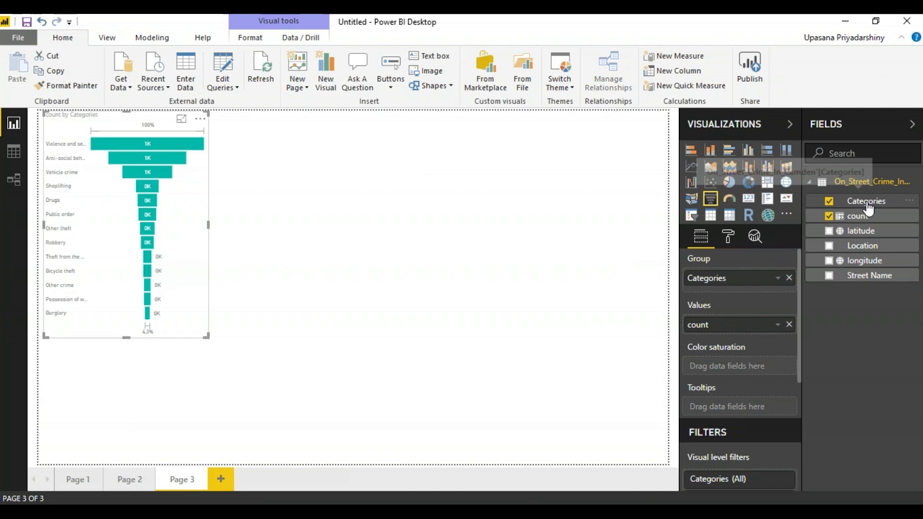
pyautogui.moveTo(868, 205); pyautogui.dragTo(724, 367)
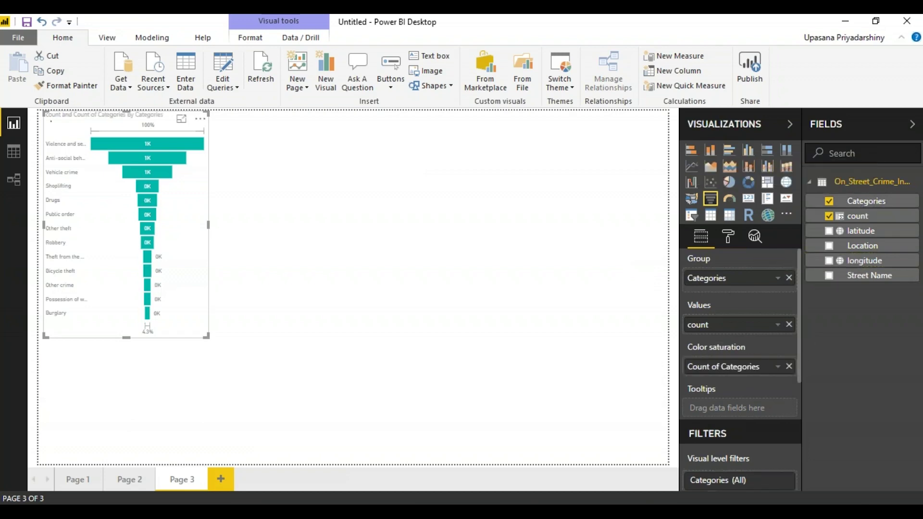
pyautogui.click(777, 368)
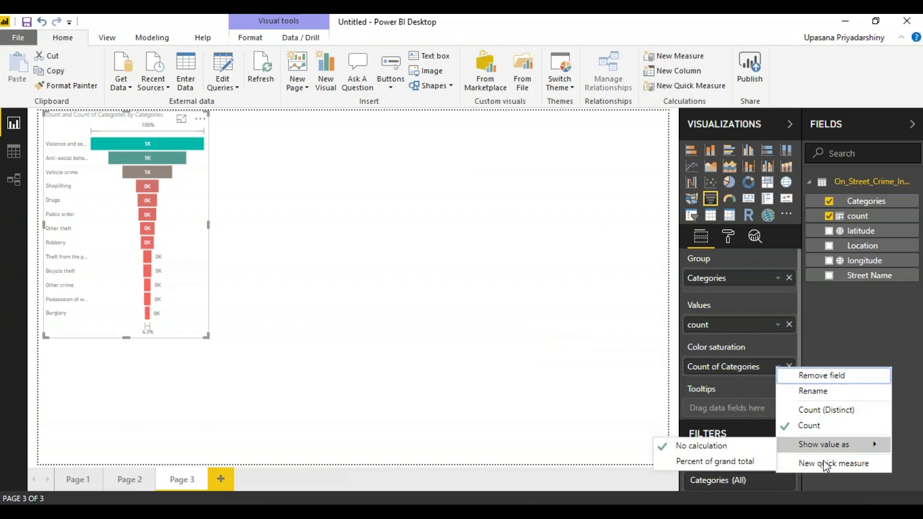
pyautogui.click(825, 412)
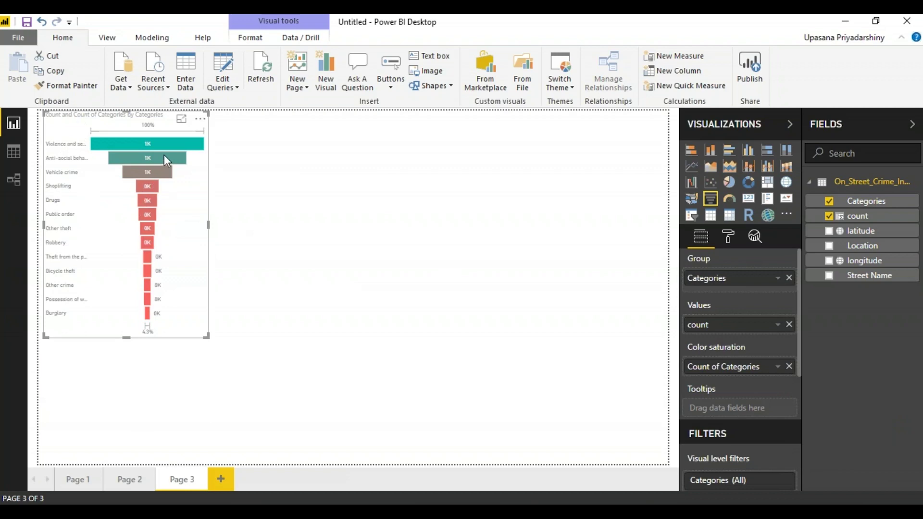
# Widen the funnel chart and add a donut chart to Page 3.
pyautogui.moveTo(165, 145)
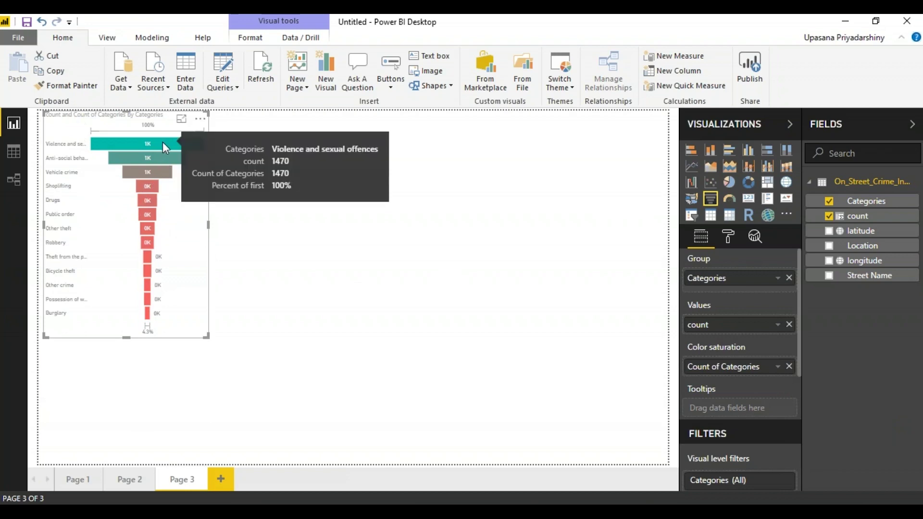
pyautogui.moveTo(169, 167)
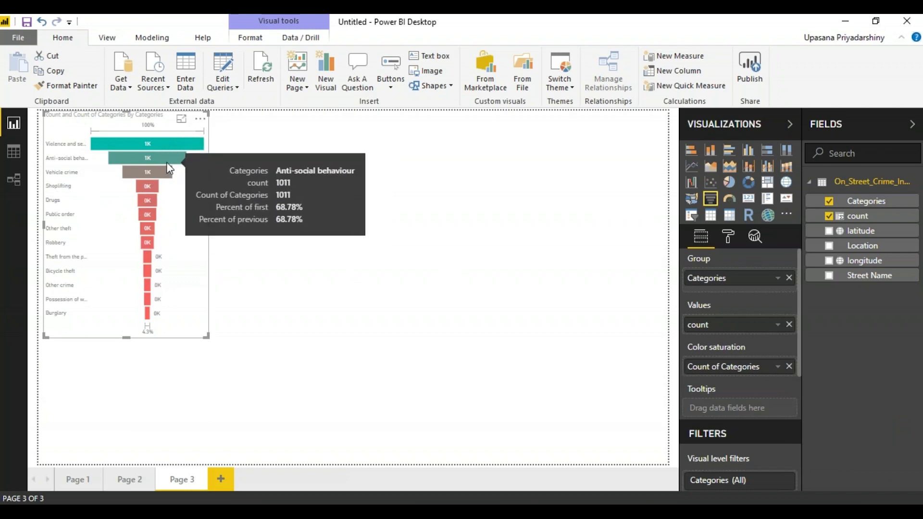
pyautogui.moveTo(147, 289)
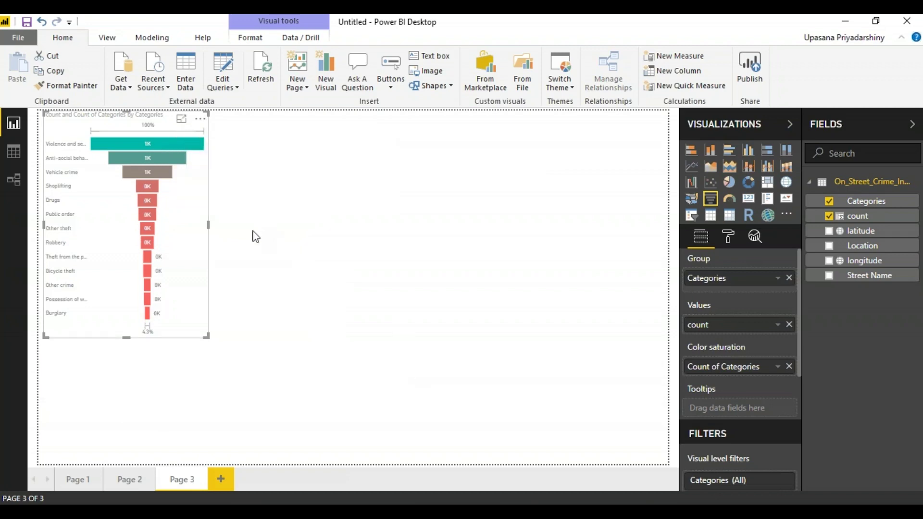
pyautogui.moveTo(209, 225); pyautogui.dragTo(306, 242)
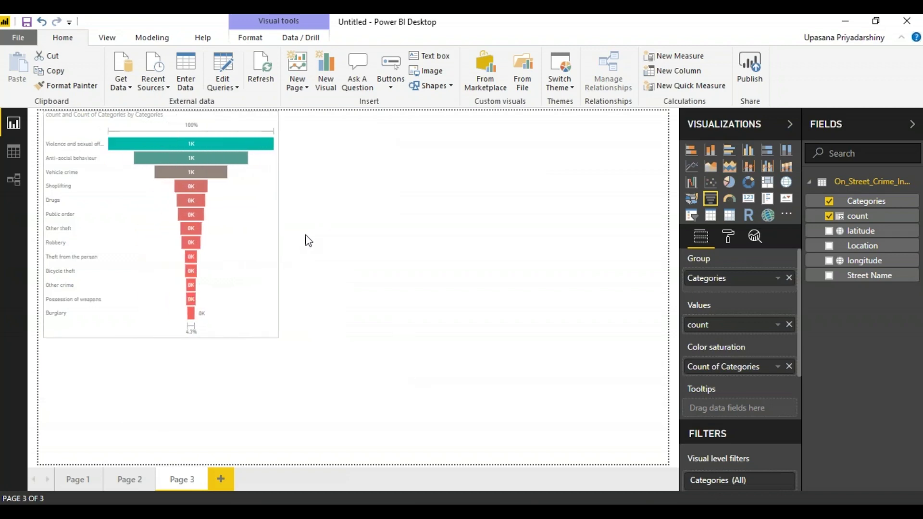
pyautogui.click(384, 238)
pyautogui.click(749, 183)
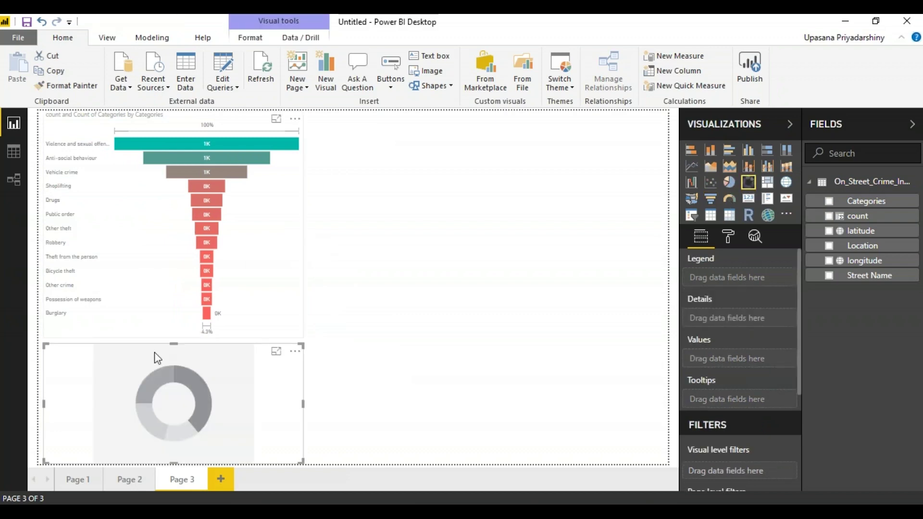
# Size the donut over the right half, with Street Name as Legend and count as Values.
pyautogui.moveTo(97, 442); pyautogui.dragTo(460, 209)
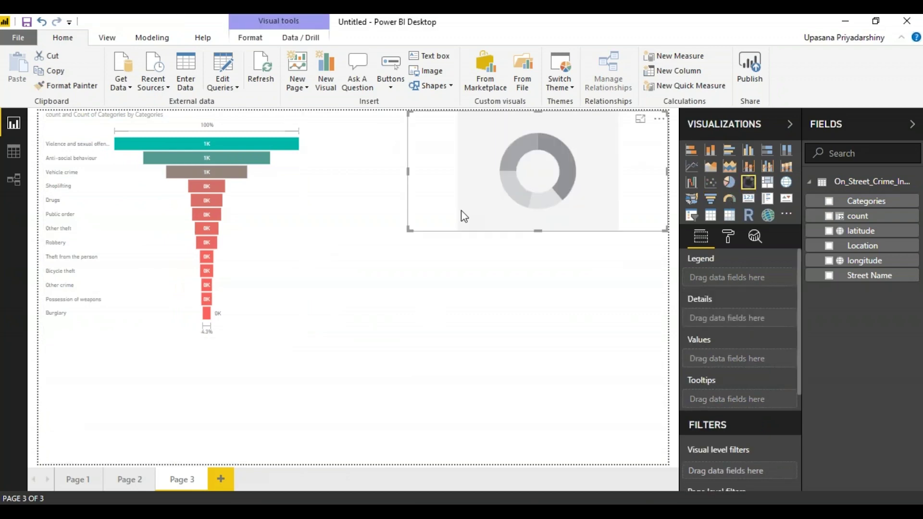
pyautogui.click(408, 236)
pyautogui.click(527, 196)
pyautogui.moveTo(408, 231); pyautogui.dragTo(331, 334)
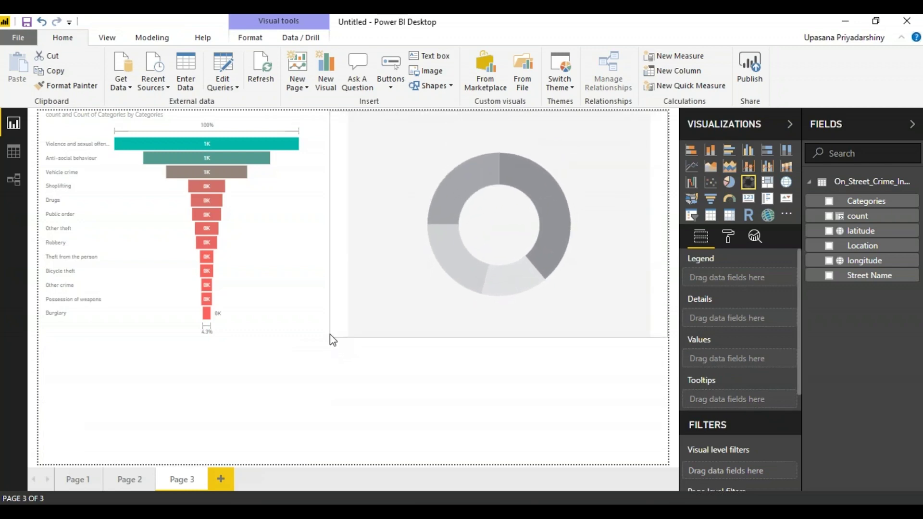
pyautogui.click(829, 201)
pyautogui.moveTo(858, 216); pyautogui.dragTo(751, 373)
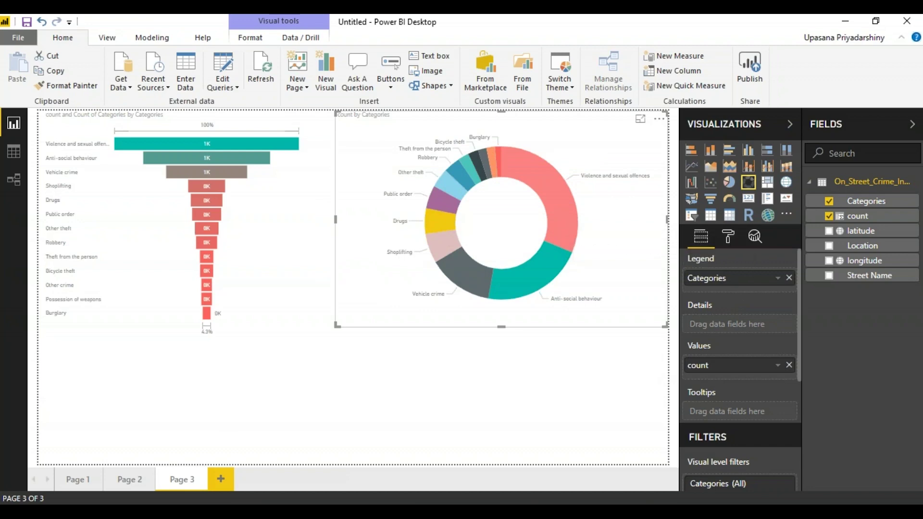
pyautogui.click(789, 278)
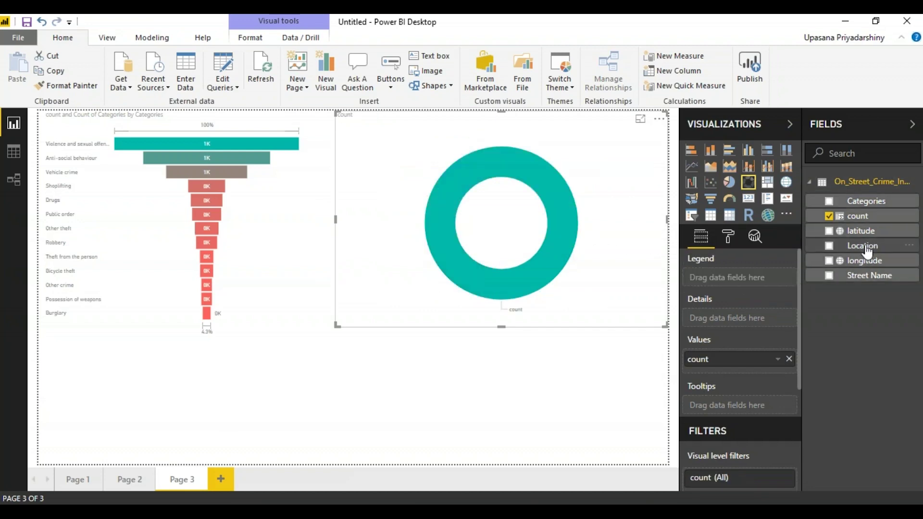
pyautogui.moveTo(821, 255); pyautogui.dragTo(731, 279)
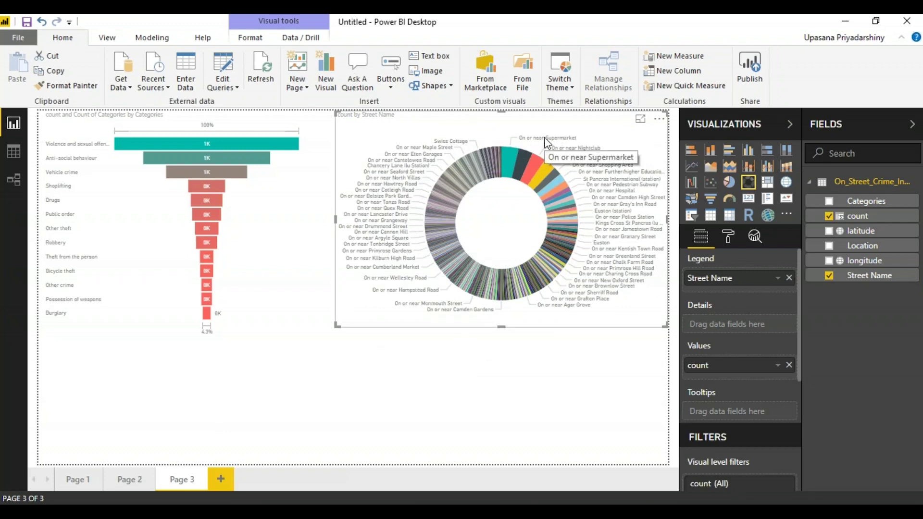
pyautogui.click(525, 353)
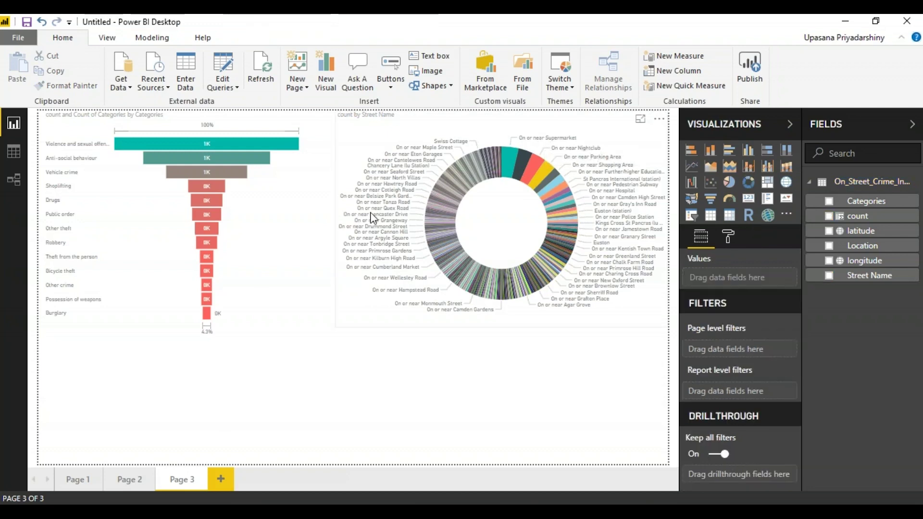
# Add a line chart with Street Name on Axis, count as Values and Categories as Legend.
pyautogui.click(692, 169)
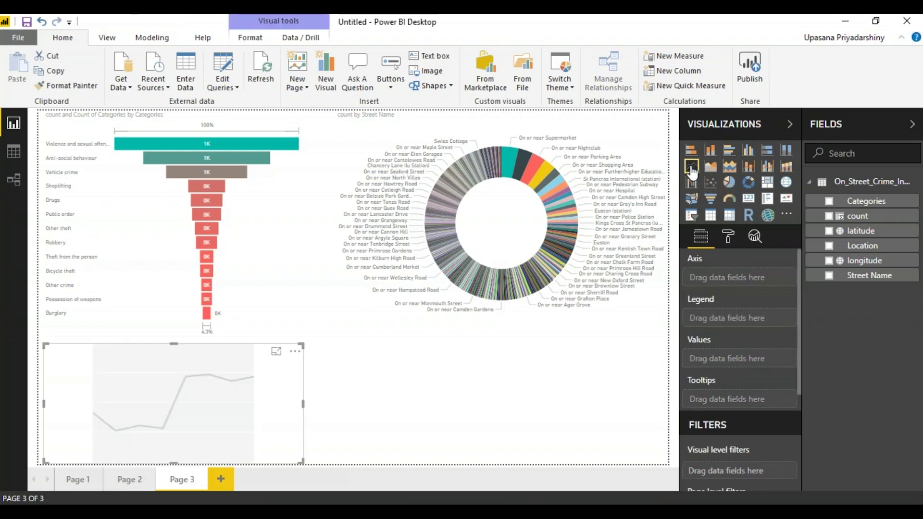
pyautogui.moveTo(868, 276); pyautogui.dragTo(736, 278)
pyautogui.moveTo(871, 221)
pyautogui.mouseDown()
pyautogui.moveTo(759, 374)
pyautogui.moveTo(750, 366)
pyautogui.mouseUp()
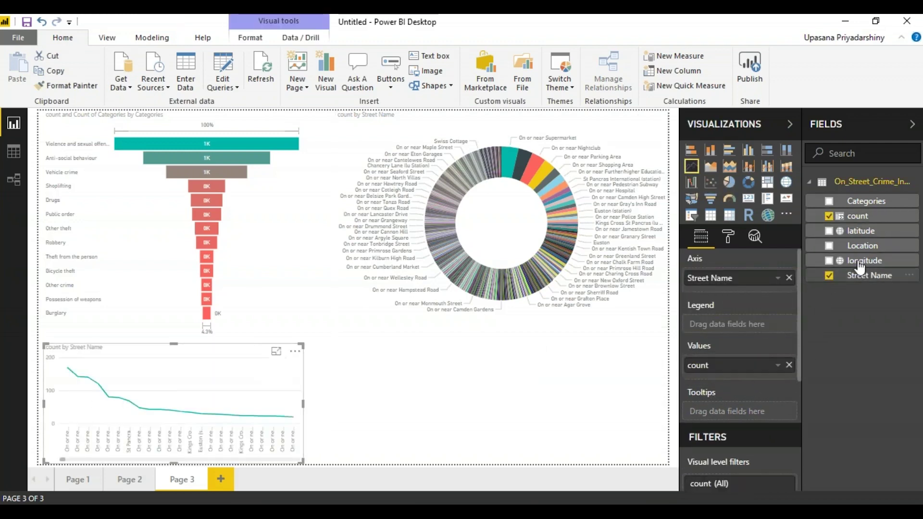
pyautogui.moveTo(853, 200)
pyautogui.mouseDown()
pyautogui.moveTo(771, 339)
pyautogui.moveTo(750, 325)
pyautogui.mouseUp()
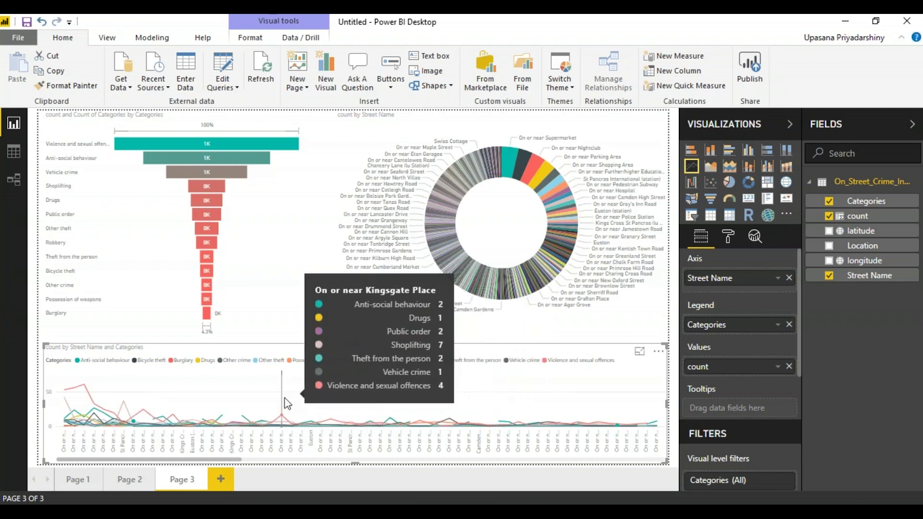
# Cross-filter the page by the Nightclub and another street slice, then clear the filter.
pyautogui.click(532, 164)
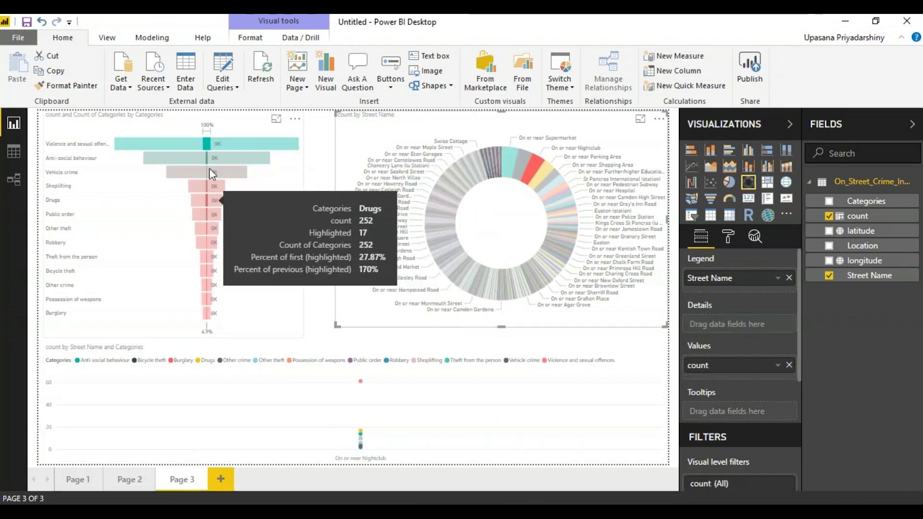
pyautogui.click(512, 161)
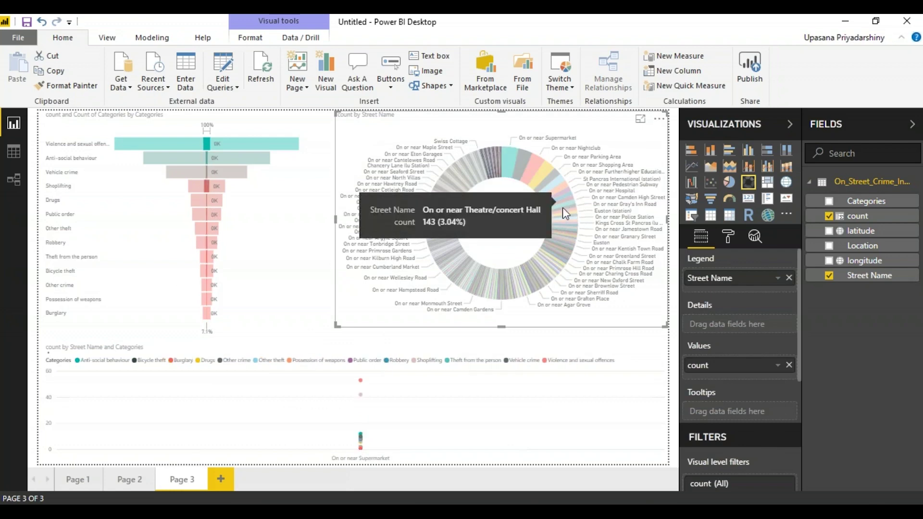
pyautogui.click(555, 182)
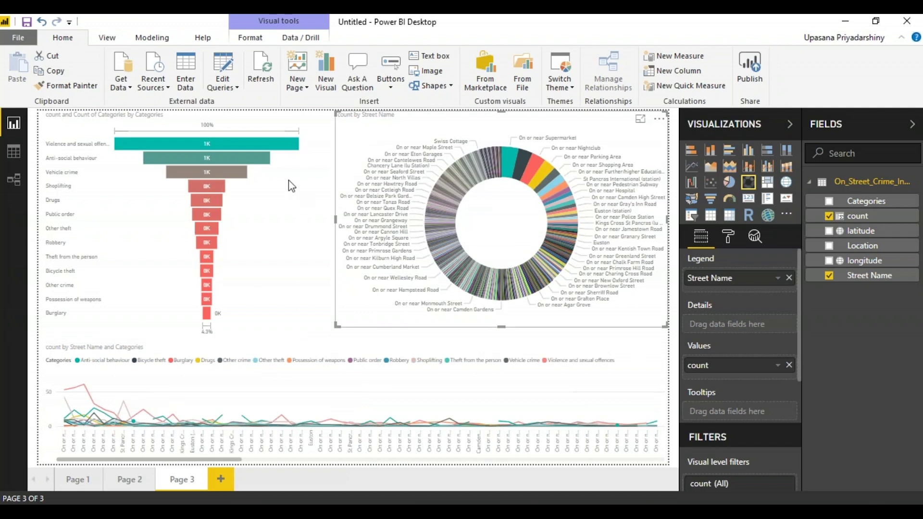
# Lower the count by Location bar chart on Page 1 to make room for a title.
pyautogui.click(19, 38)
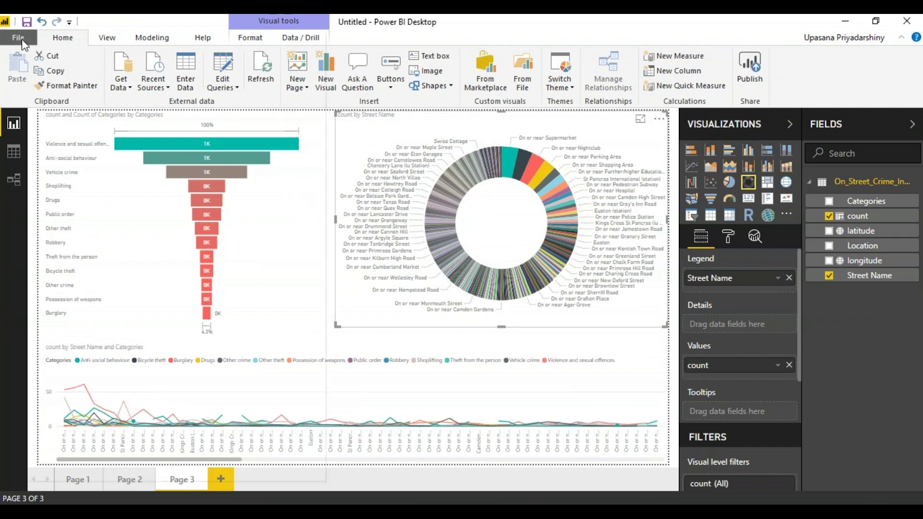
pyautogui.click(62, 119)
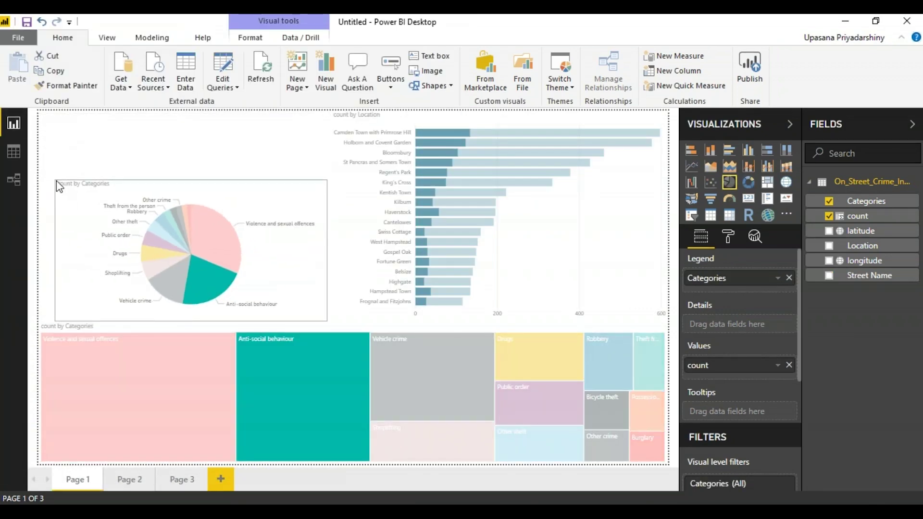
pyautogui.click(35, 168)
pyautogui.click(347, 159)
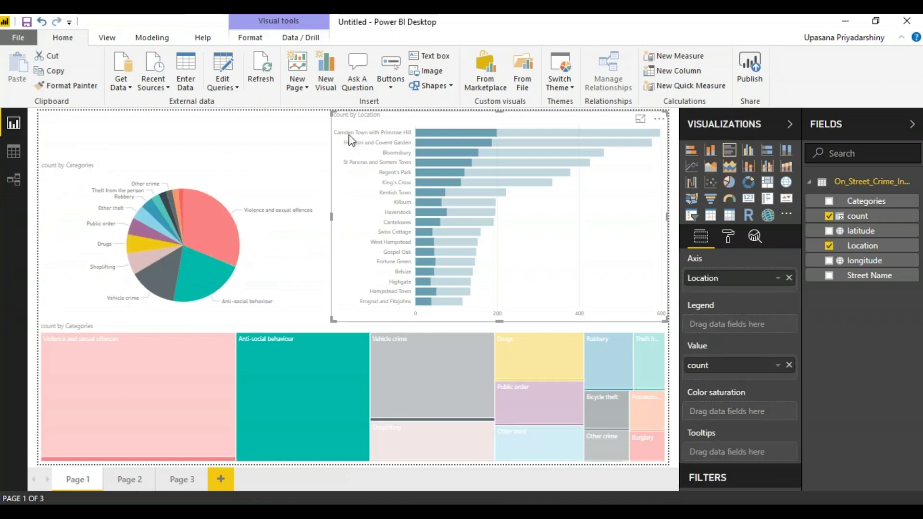
pyautogui.moveTo(332, 114); pyautogui.dragTo(334, 158)
# Add a 'Crime Spotting in Camden' text box in Cambria 60 bold, widened across the top.
pyautogui.click(430, 56)
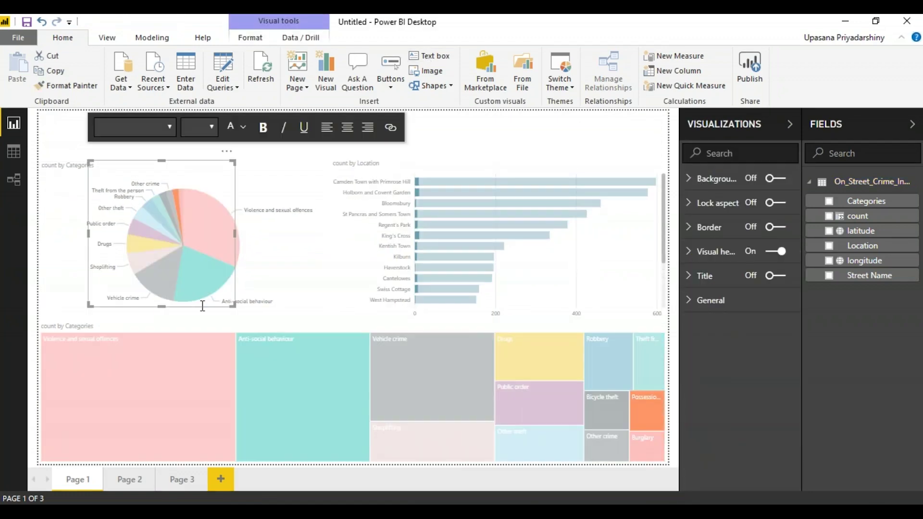
pyautogui.write('Crime Spotting in Camden')
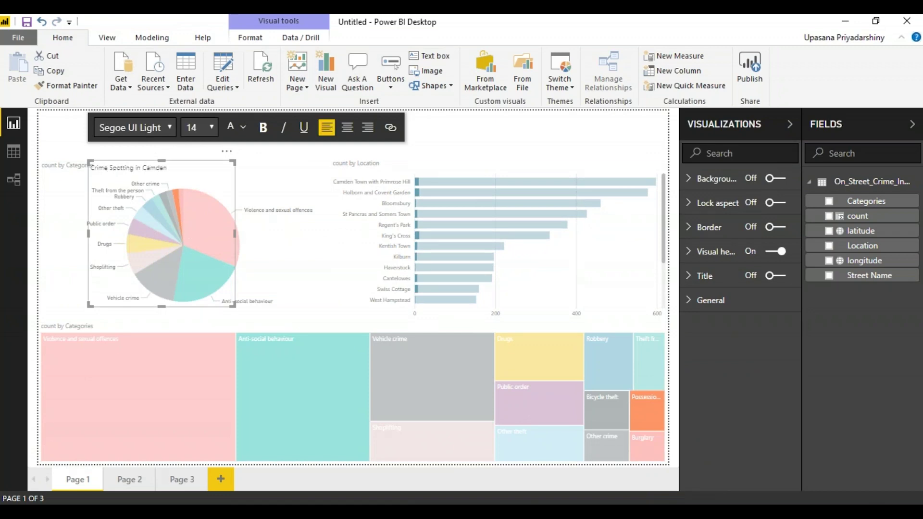
pyautogui.hotkey('ctrl', 'a')
pyautogui.click(169, 127)
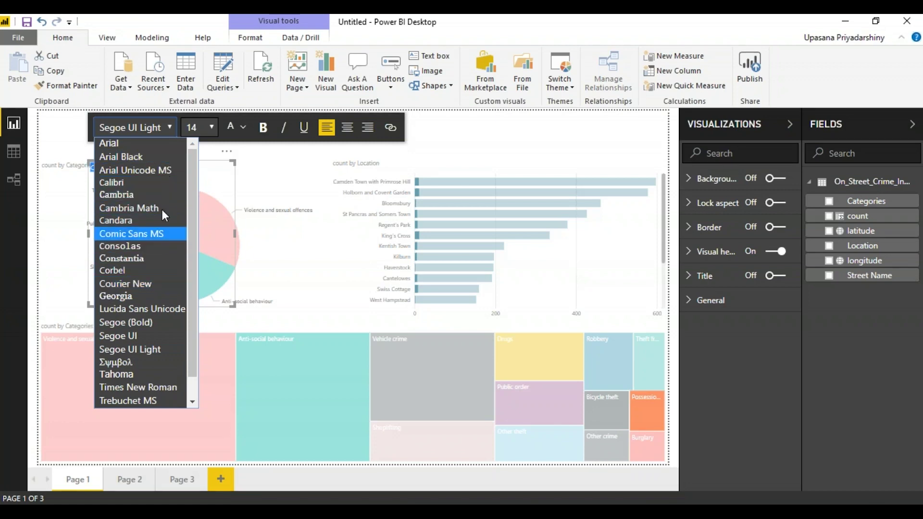
pyautogui.press('Escape')
pyautogui.click(212, 127)
pyautogui.click(204, 390)
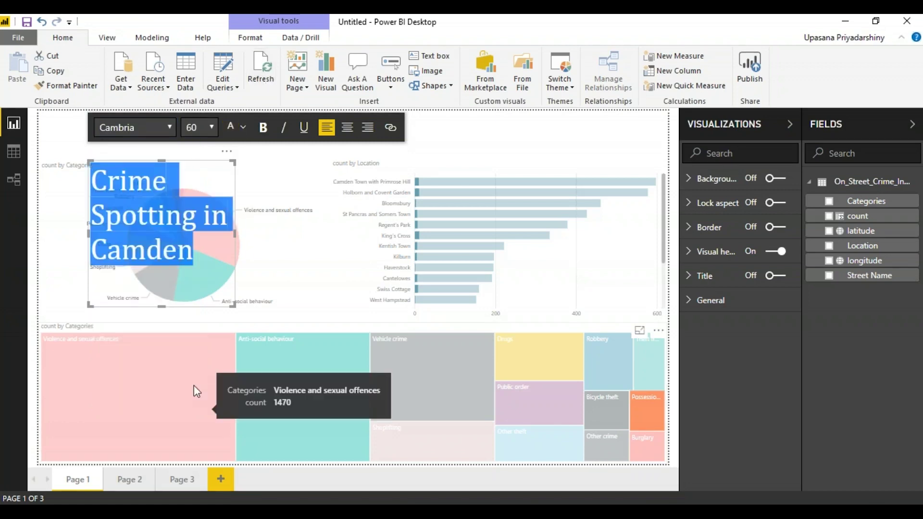
pyautogui.click(262, 128)
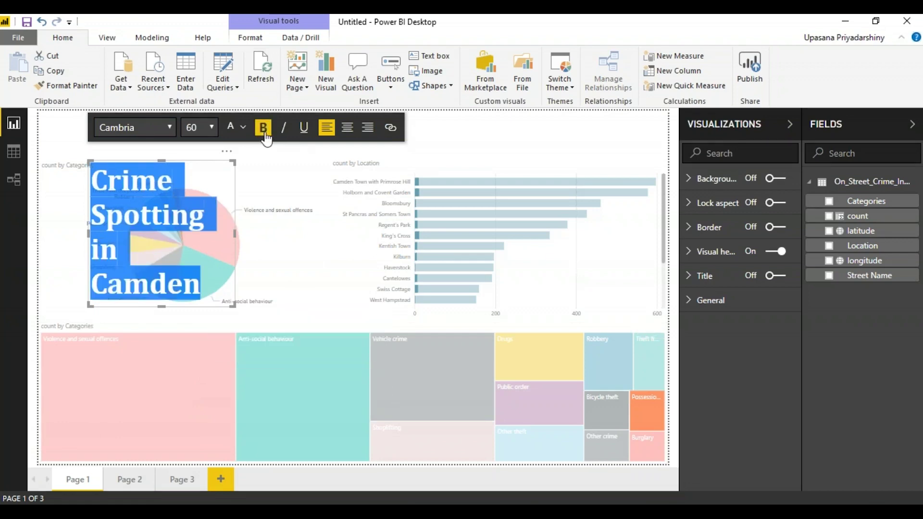
pyautogui.moveTo(234, 234); pyautogui.dragTo(445, 210)
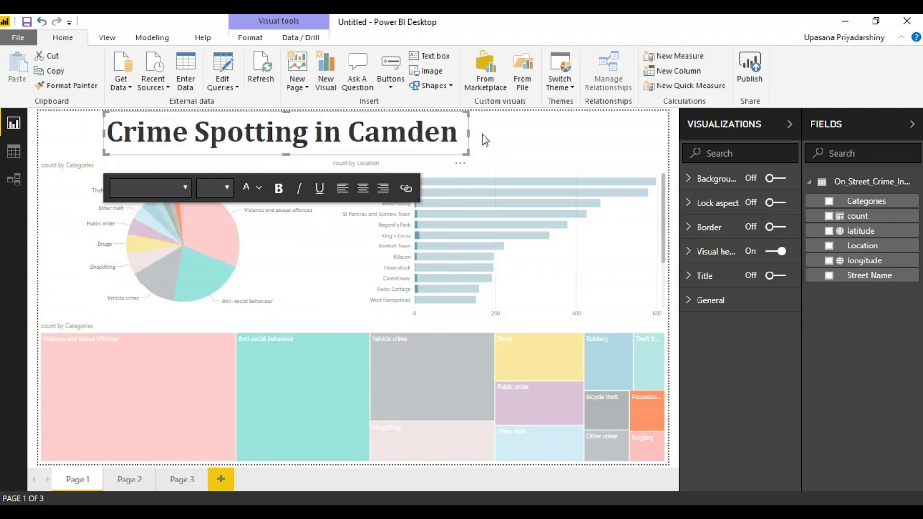
pyautogui.click(527, 166)
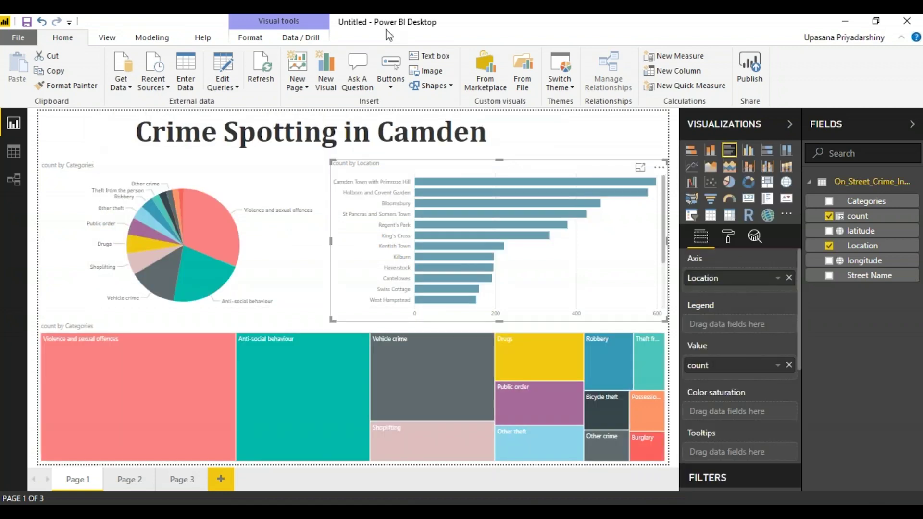
pyautogui.click(26, 42)
# Save the report as 'Crime Spotting in Camden' and publish it to Power BI.
pyautogui.click(29, 123)
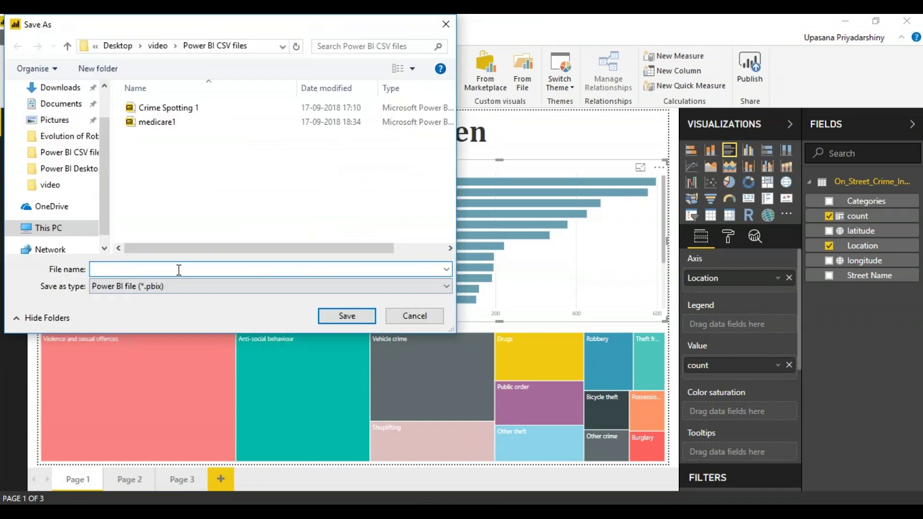
pyautogui.write('Crime Spotting in Camden')
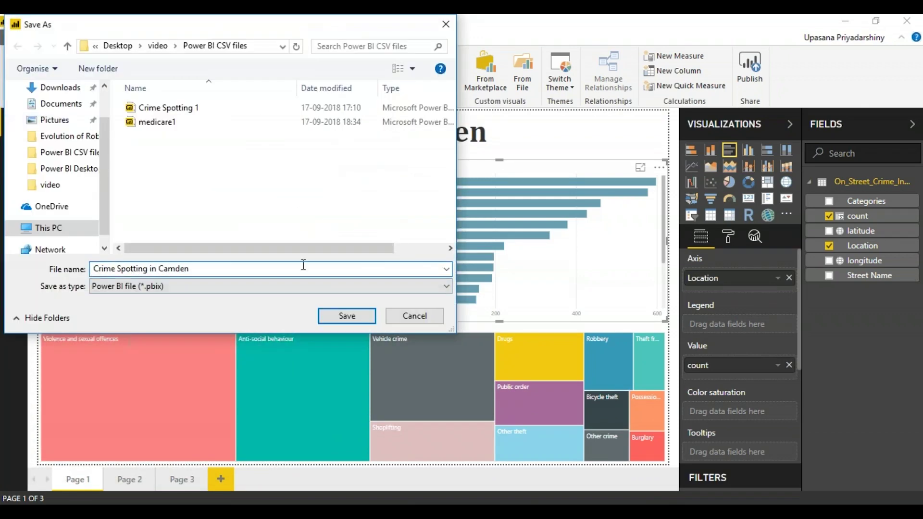
pyautogui.press('Return')
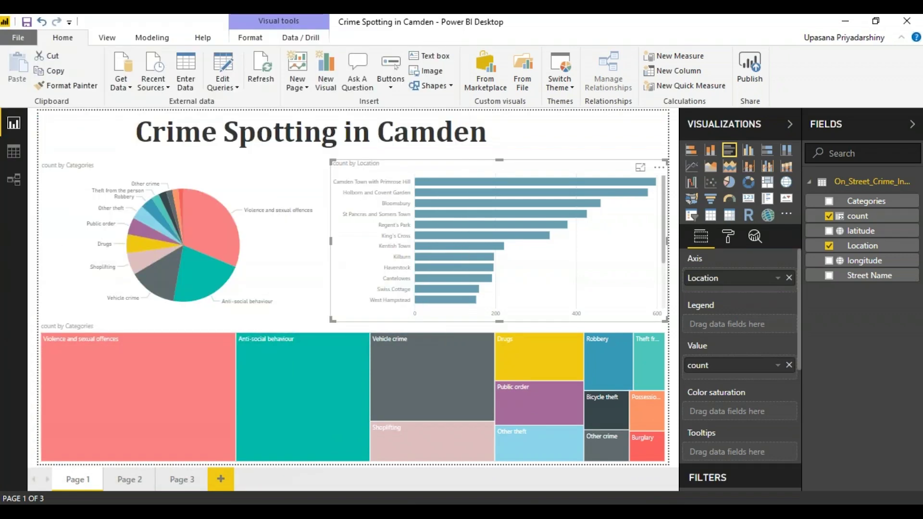
pyautogui.click(750, 68)
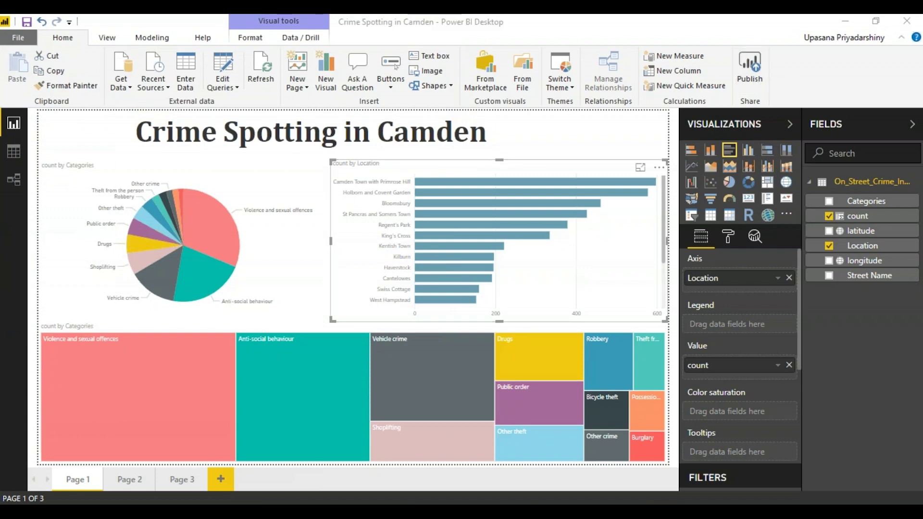
# Publish the Crime Spotting in Camden report to the chosen workspace and open it in the browser.
pyautogui.click(579, 345)
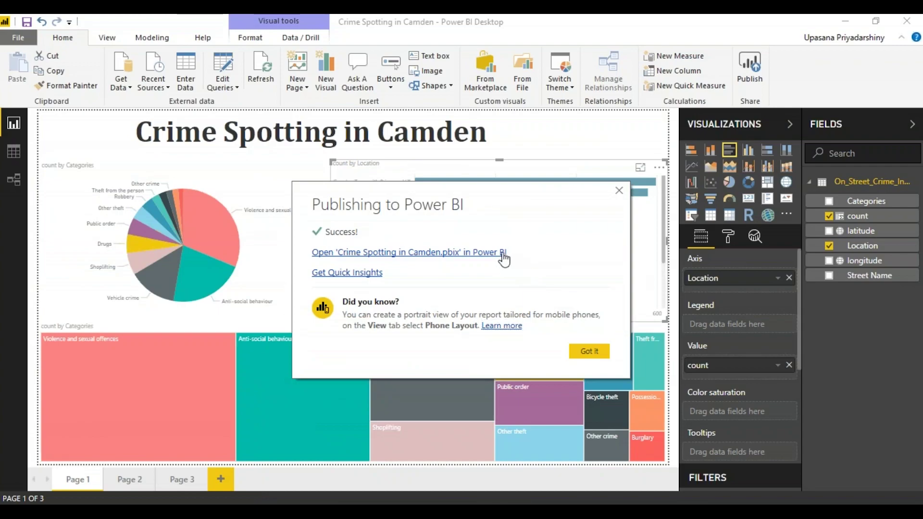
pyautogui.click(502, 255)
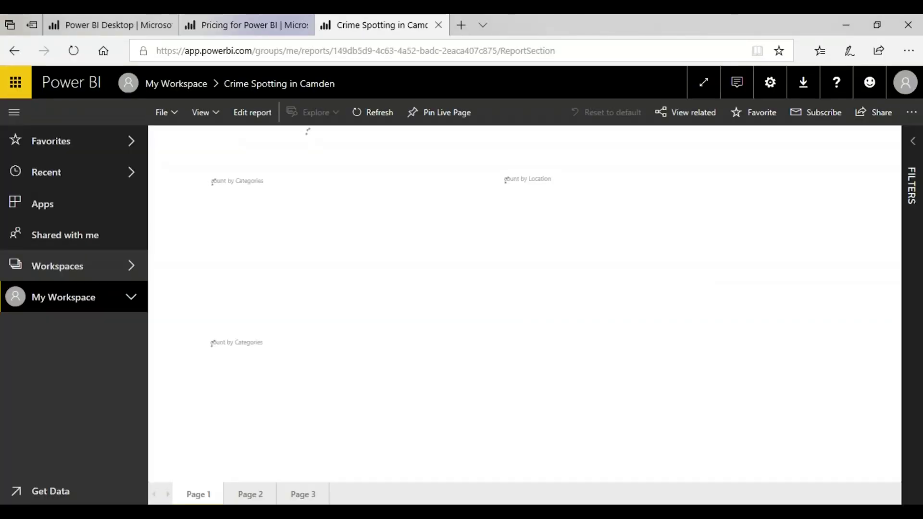
# Highlight the Violence and sexual offences pie slice, then move to the Page 2 map.
pyautogui.moveTo(351, 257)
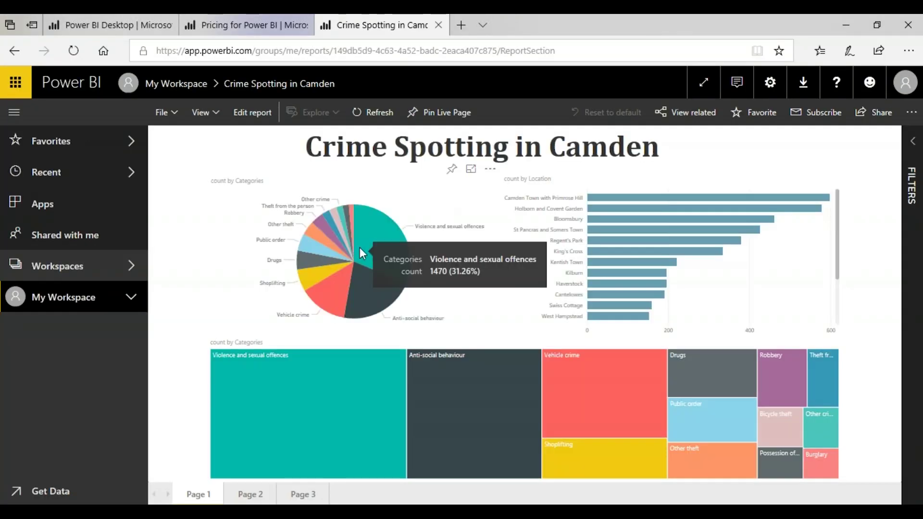
pyautogui.click(382, 236)
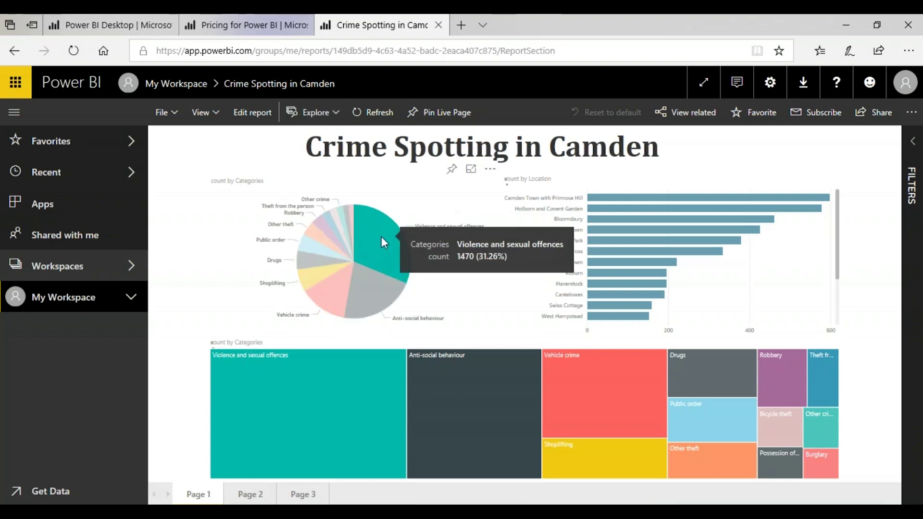
pyautogui.click(254, 495)
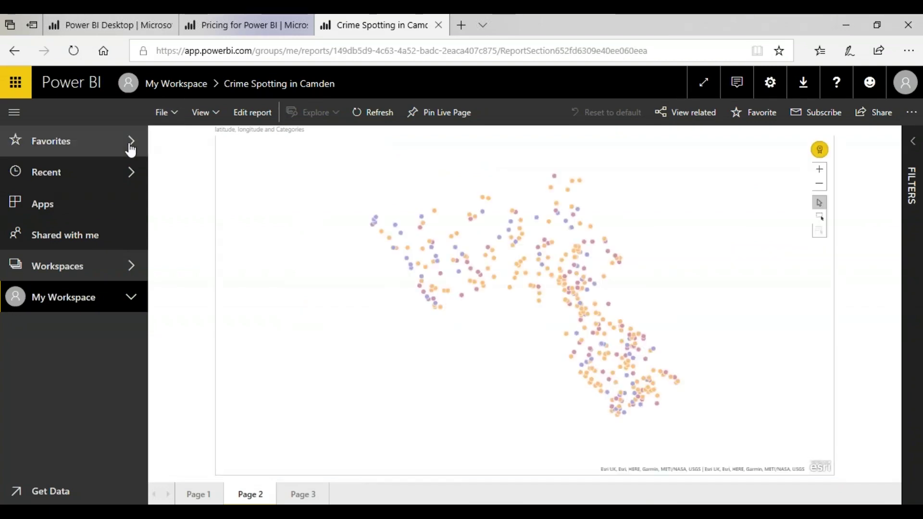
# Toggle the View menu's page view options, then move on to Page 3.
pyautogui.moveTo(561, 277)
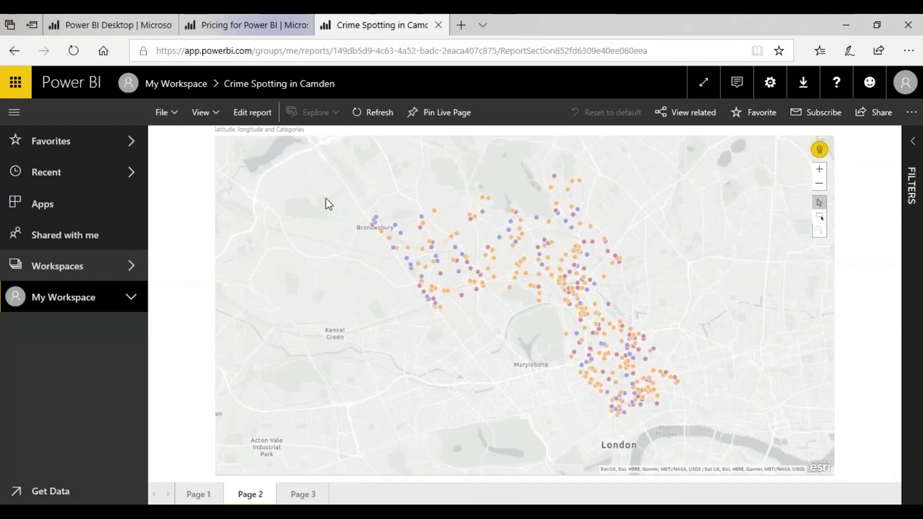
pyautogui.click(208, 115)
pyautogui.click(208, 120)
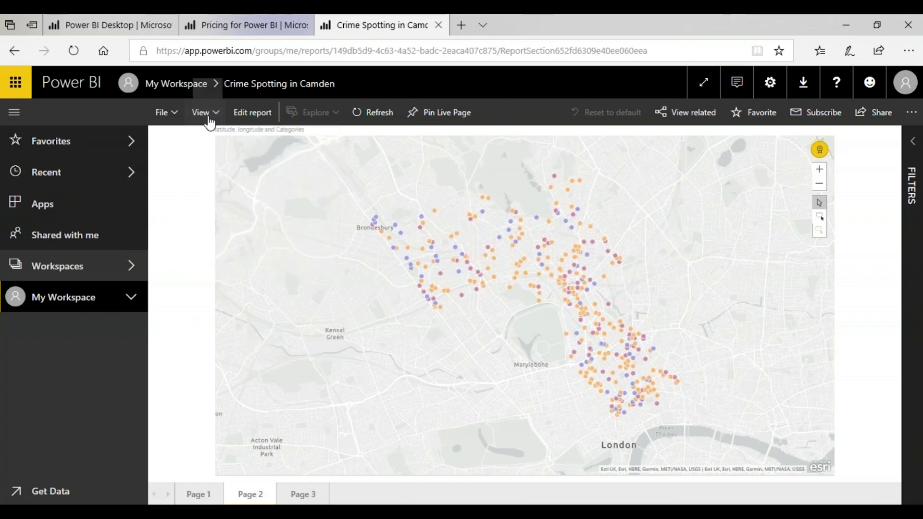
pyautogui.click(208, 120)
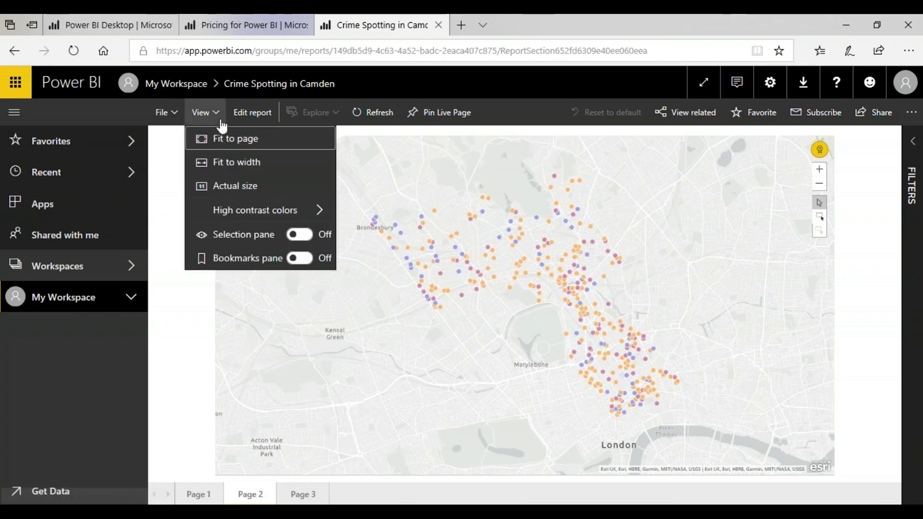
pyautogui.click(209, 116)
pyautogui.click(214, 115)
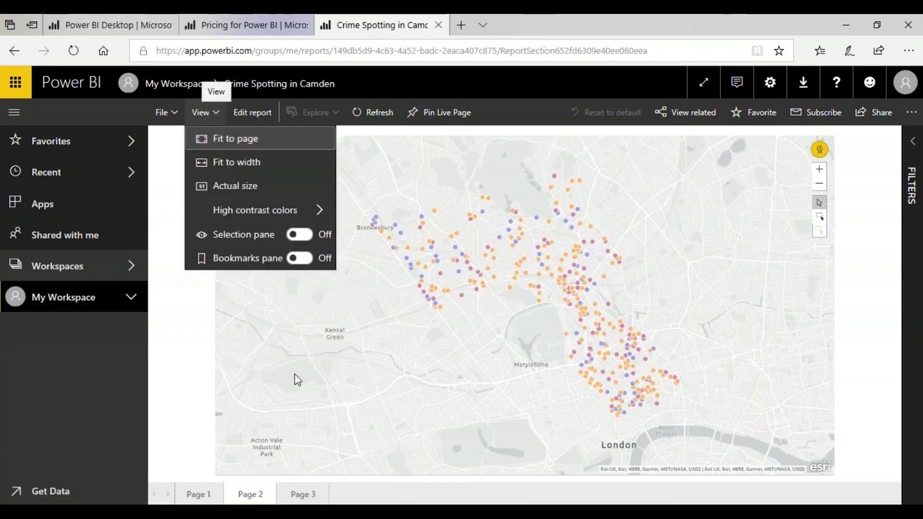
pyautogui.click(303, 494)
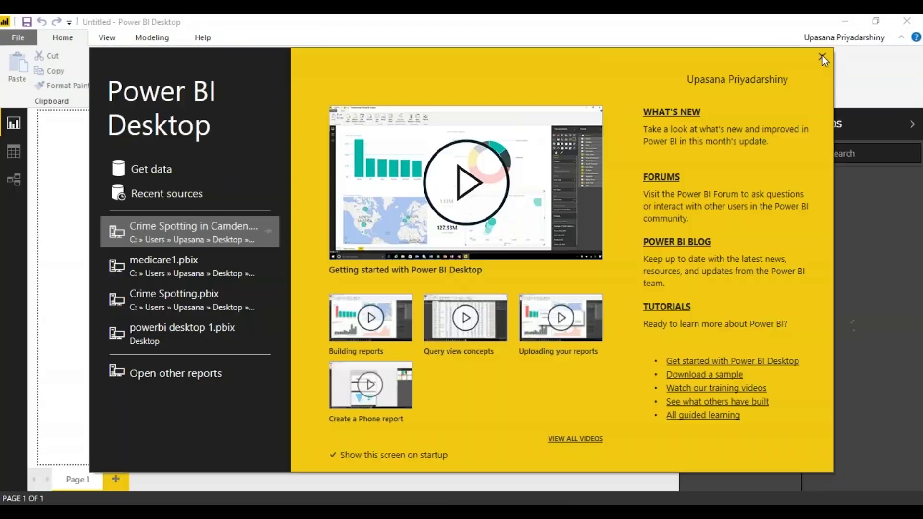
# Import Medicare_Provider_Charge_In_patient.csv as Text/CSV into a new report and view its 885 rows.
pyautogui.click(822, 56)
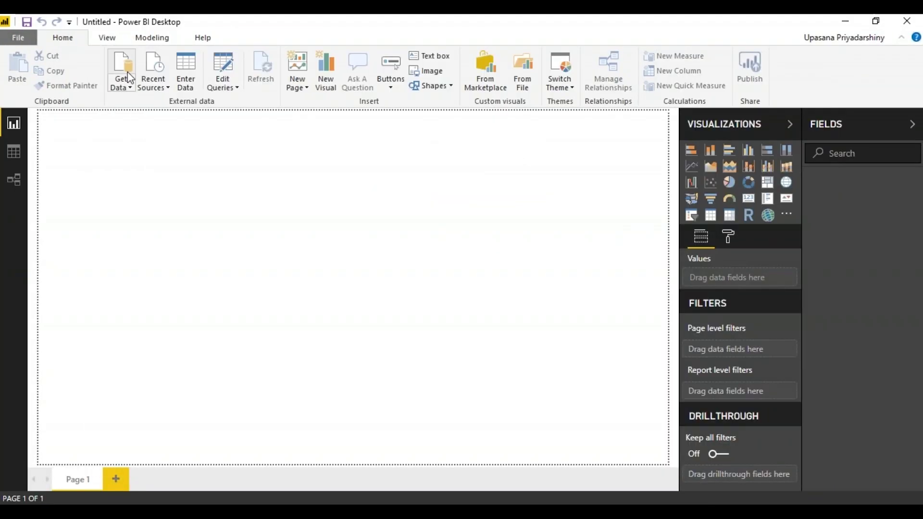
pyautogui.click(130, 81)
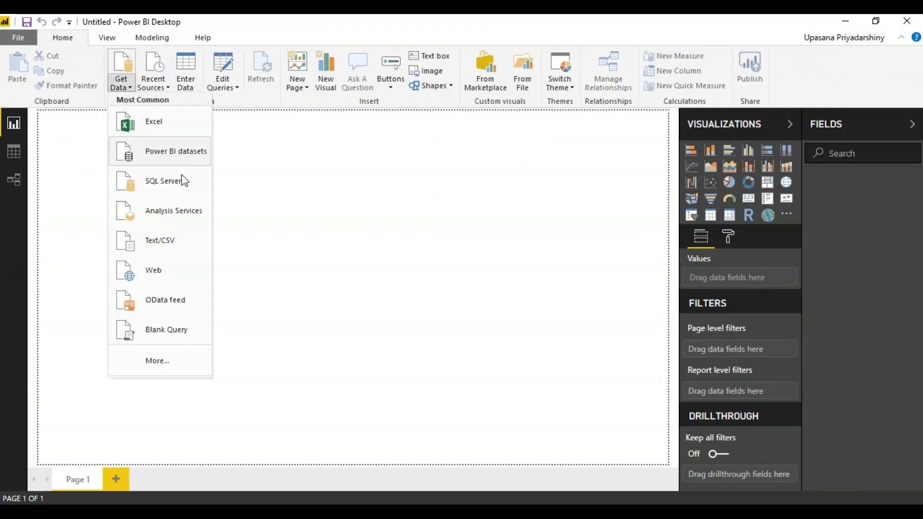
pyautogui.click(174, 250)
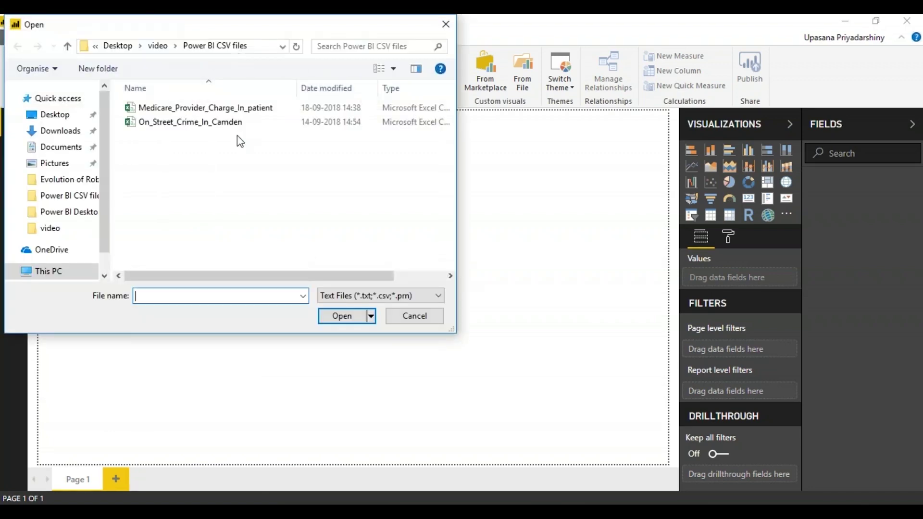
pyautogui.doubleClick(261, 110)
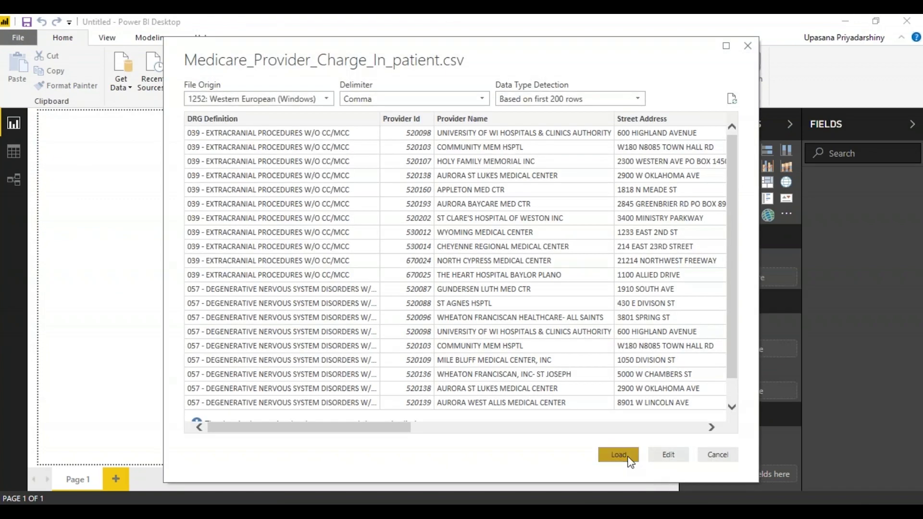
pyautogui.click(622, 455)
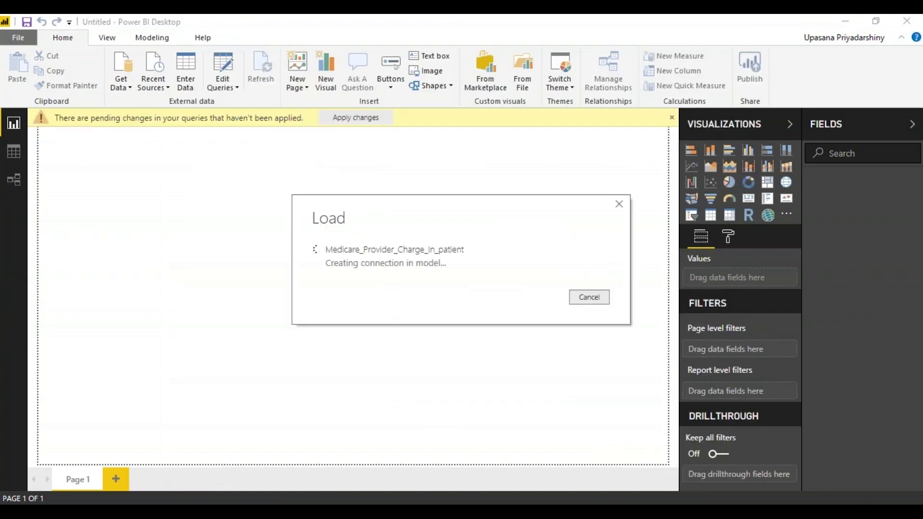
pyautogui.click(13, 152)
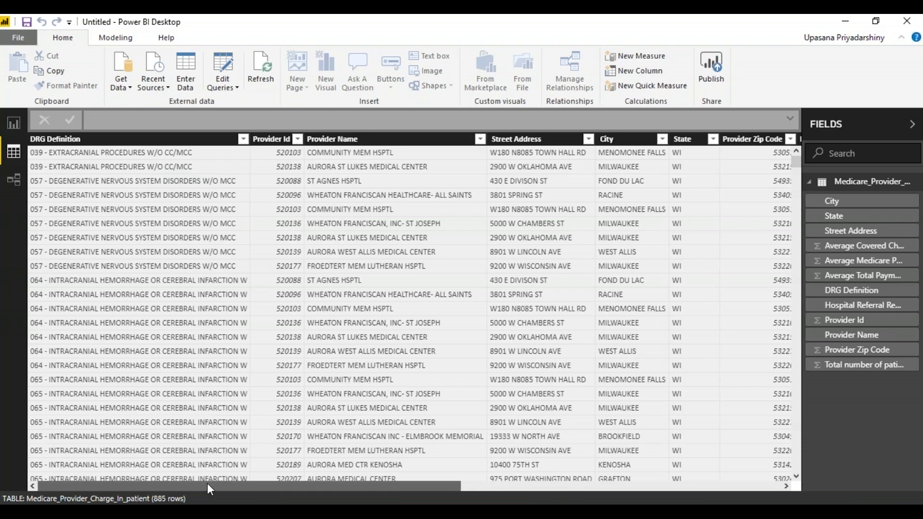
pyautogui.moveTo(209, 486); pyautogui.dragTo(540, 488)
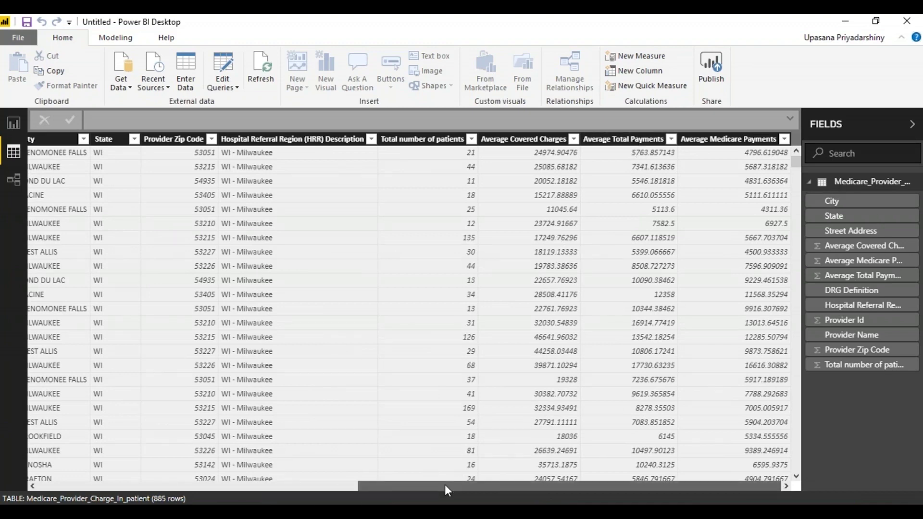
pyautogui.moveTo(445, 485); pyautogui.dragTo(19, 466)
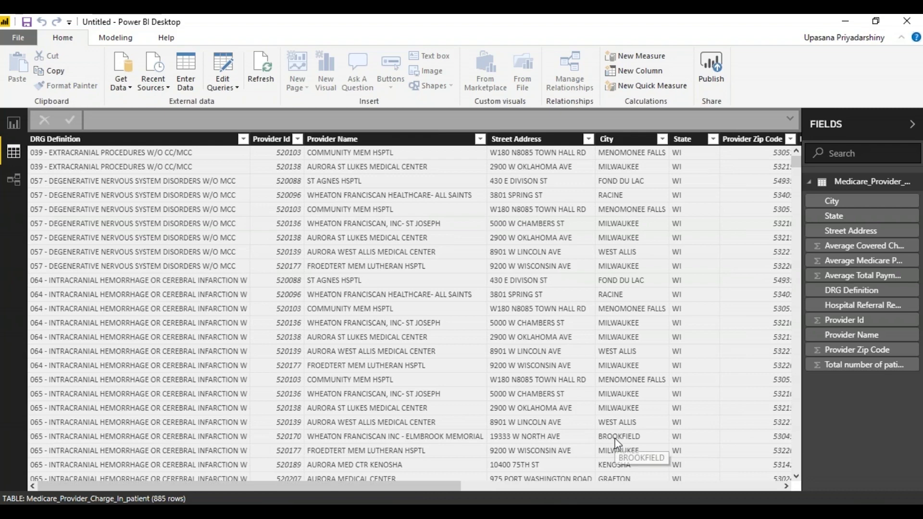
# Sort Provider Zip Code descending and categorise it as Postal Code.
pyautogui.click(790, 139)
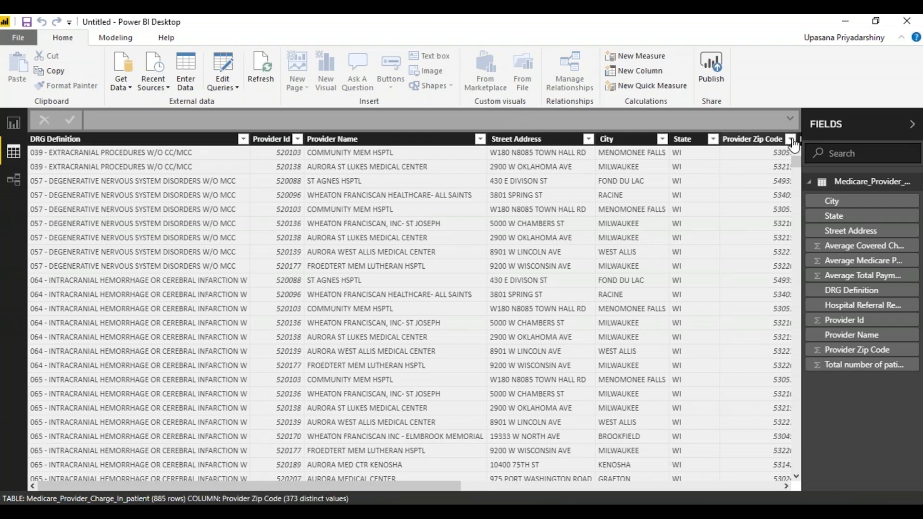
pyautogui.click(642, 168)
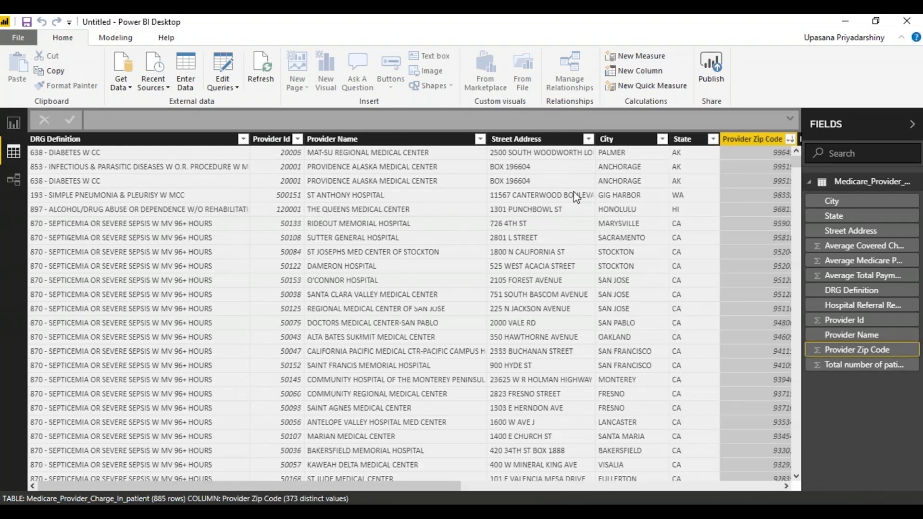
pyautogui.click(115, 37)
pyautogui.click(416, 70)
pyautogui.click(402, 222)
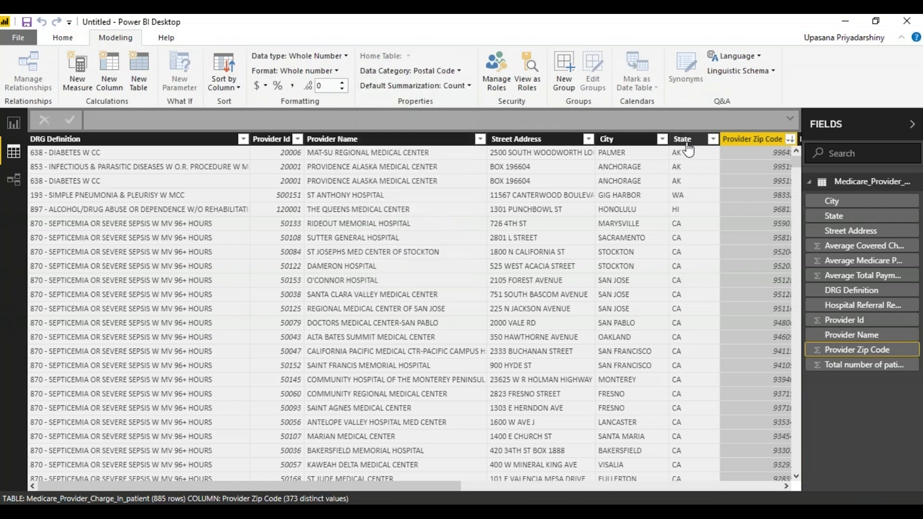
# Categorise State as State or Province, City as City and Street Address as Address.
pyautogui.click(683, 139)
pyautogui.click(463, 71)
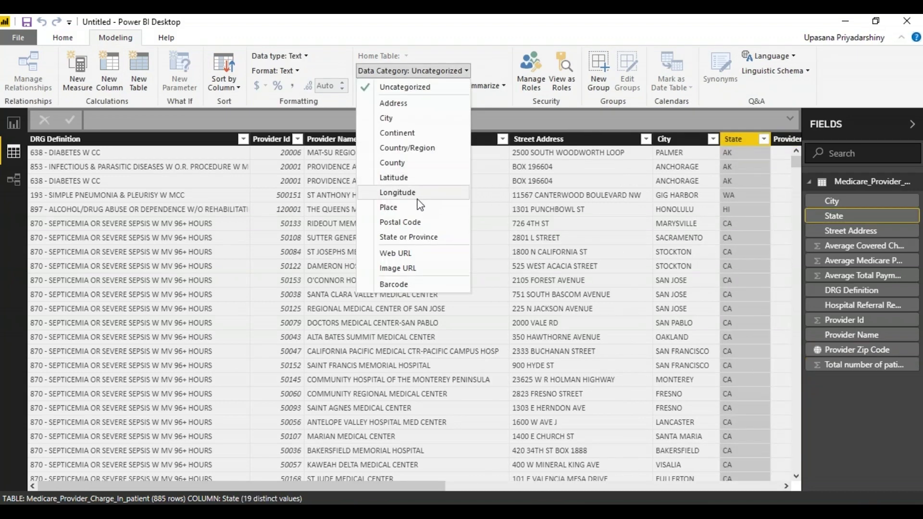
pyautogui.click(418, 237)
pyautogui.click(663, 139)
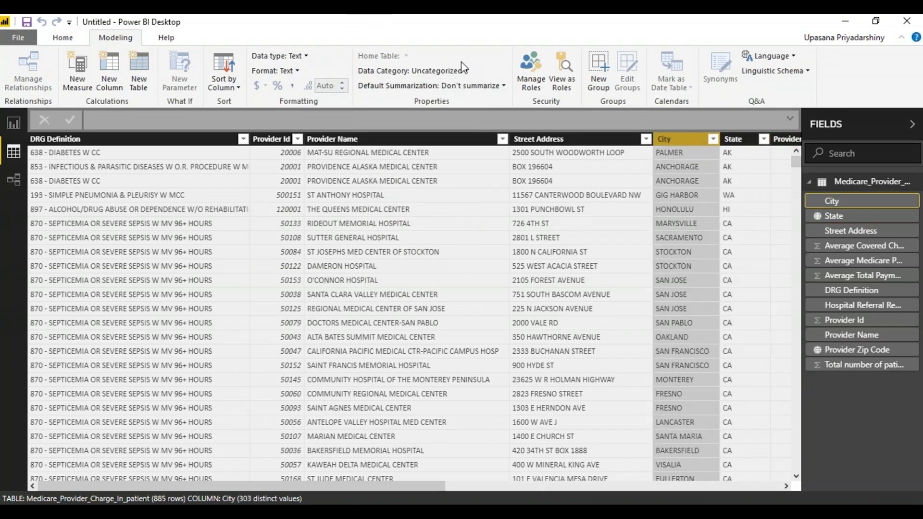
pyautogui.click(462, 71)
pyautogui.click(438, 118)
pyautogui.click(577, 139)
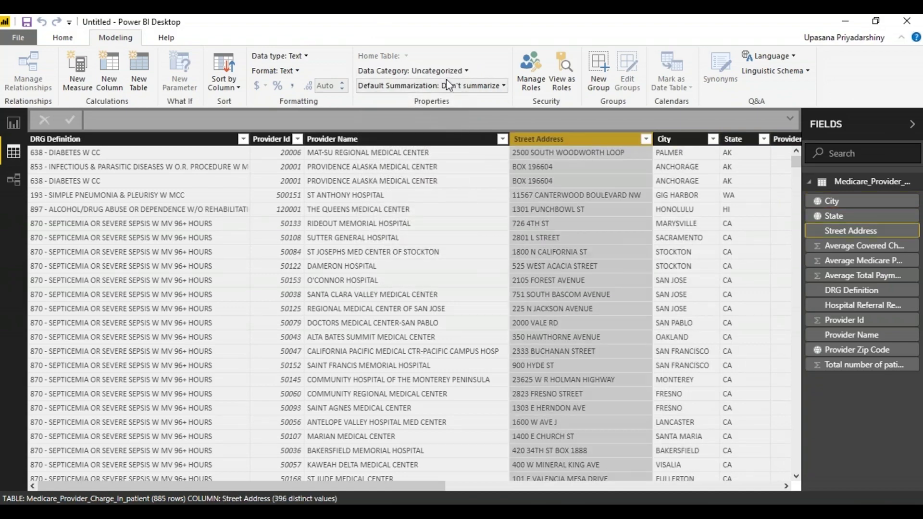
pyautogui.click(447, 70)
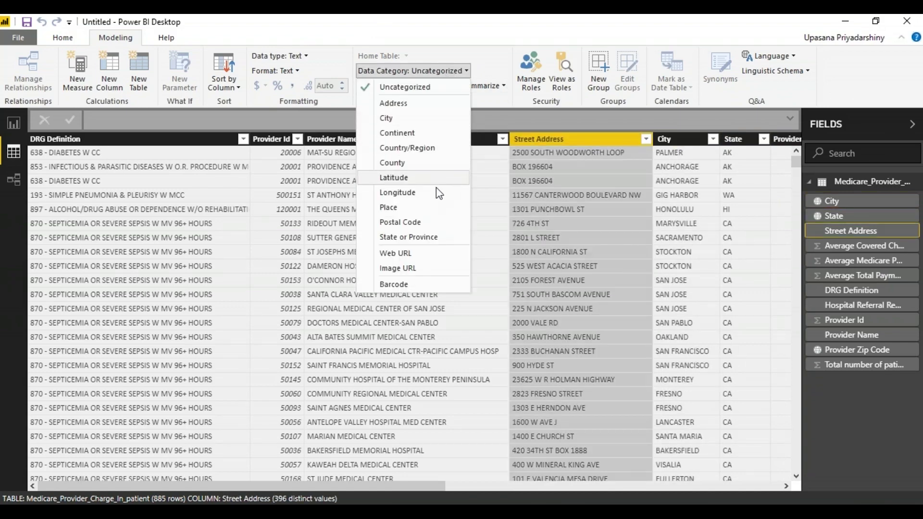
pyautogui.click(411, 103)
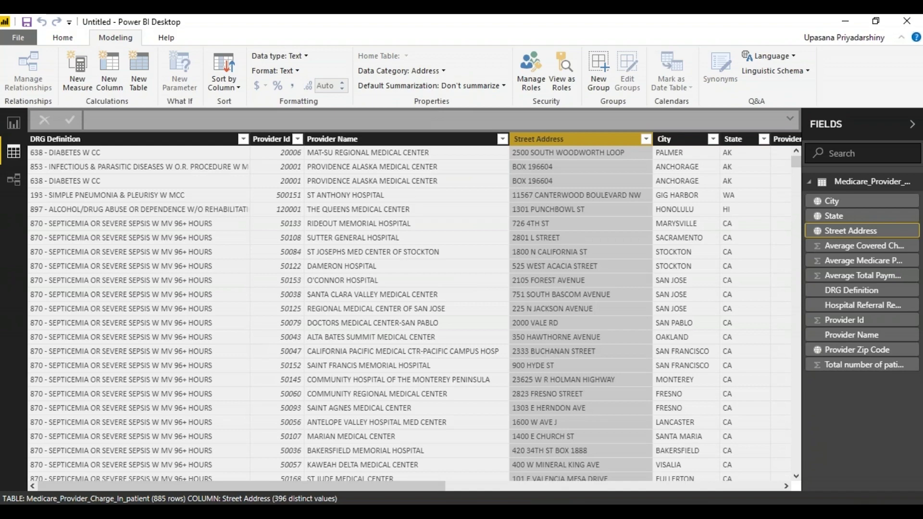
pyautogui.moveTo(372, 486); pyautogui.dragTo(649, 495)
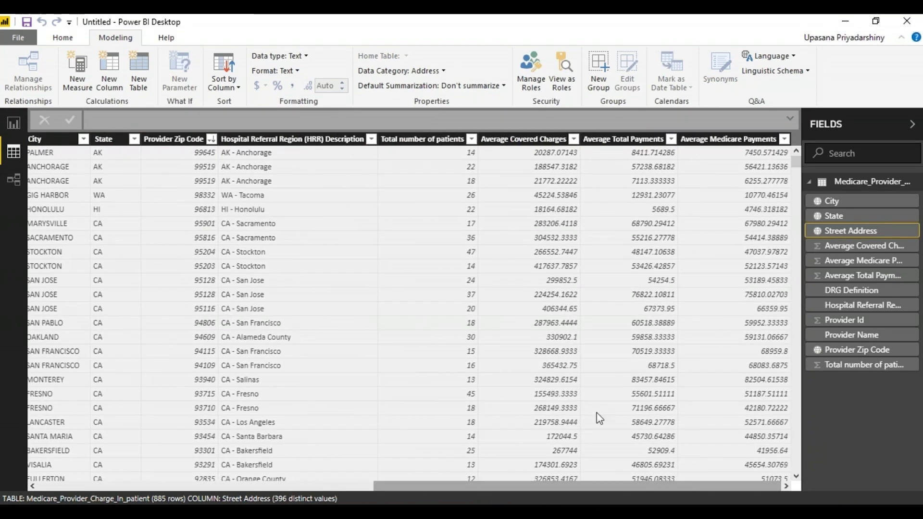
# Format Average Covered Charges and Average Total Payments as $ English (United States) currency.
pyautogui.click(557, 141)
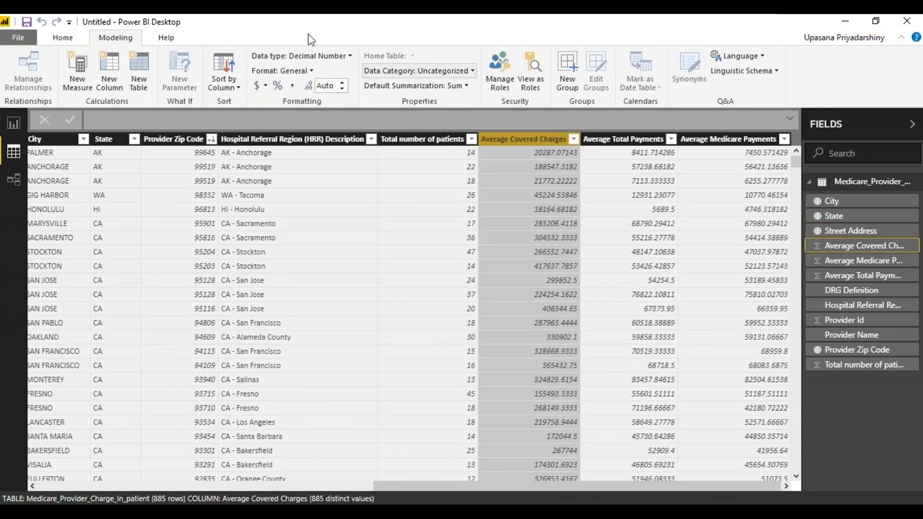
pyautogui.click(265, 85)
pyautogui.click(313, 197)
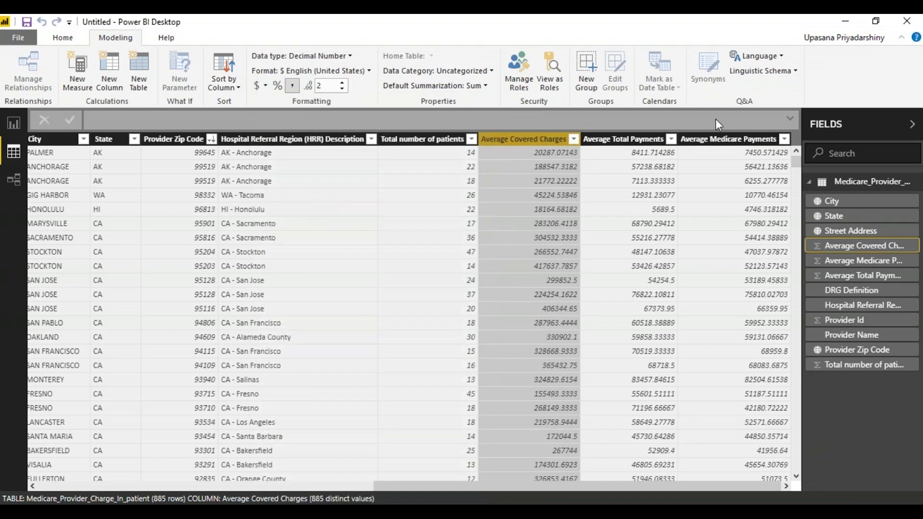
pyautogui.click(556, 490)
pyautogui.click(644, 140)
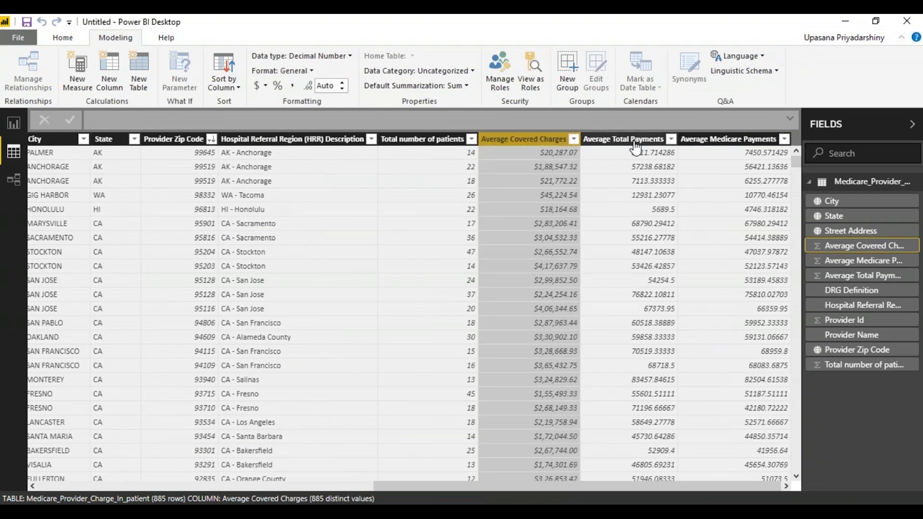
pyautogui.click(262, 86)
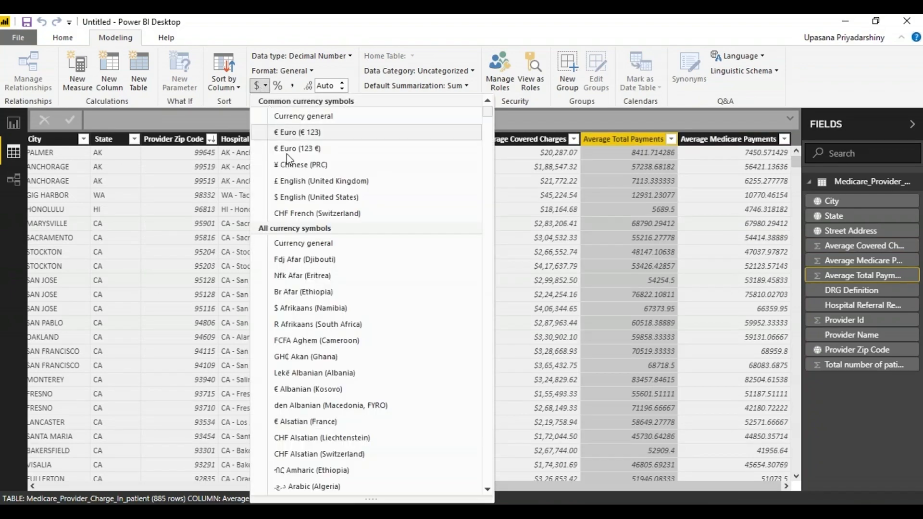
pyautogui.click(308, 198)
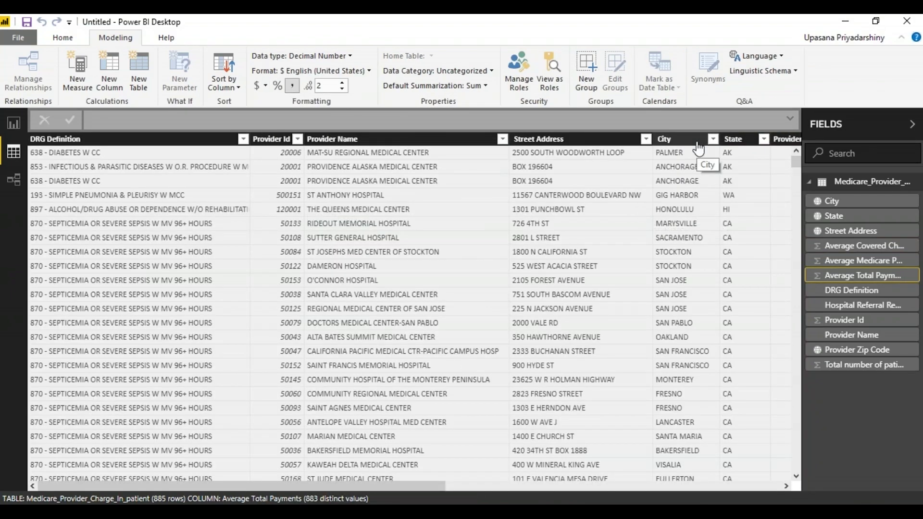
pyautogui.click(669, 488)
# Apply the same US-dollar currency format to Average Medicare Payments.
pyautogui.moveTo(668, 489); pyautogui.dragTo(720, 489)
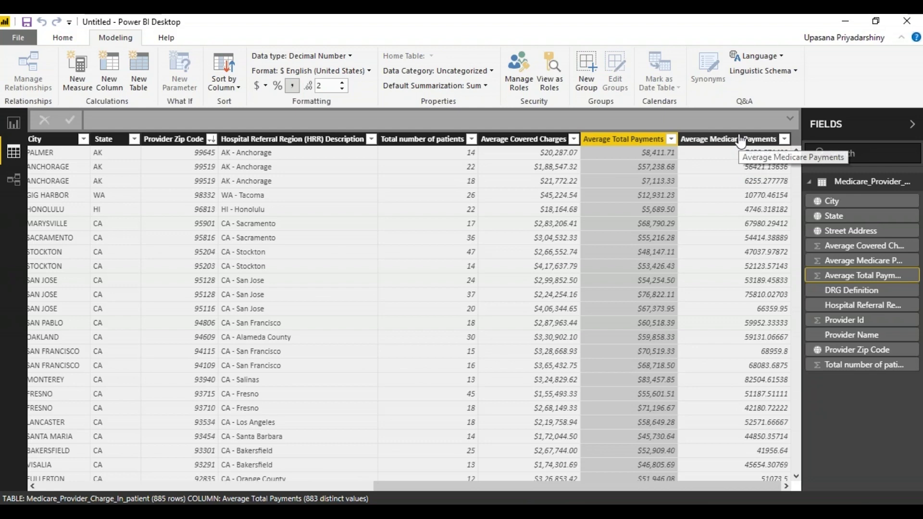
pyautogui.click(731, 140)
pyautogui.click(261, 87)
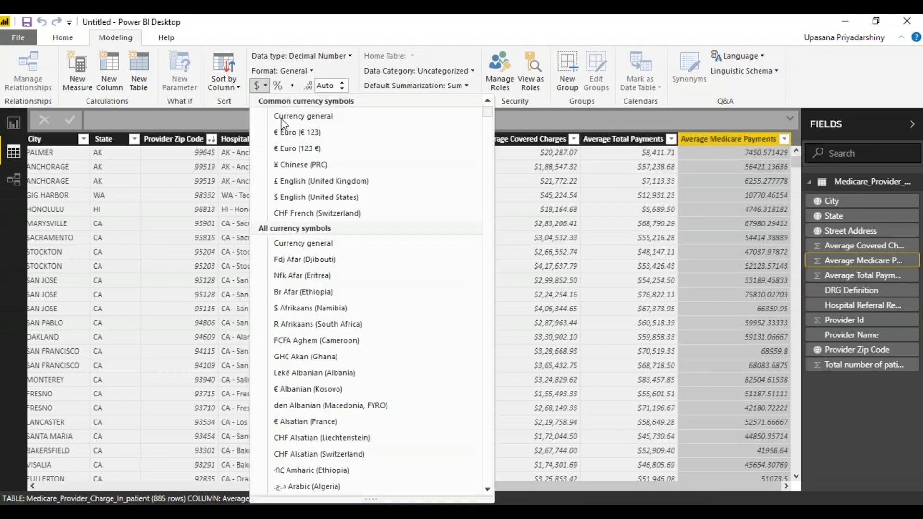
pyautogui.click(318, 198)
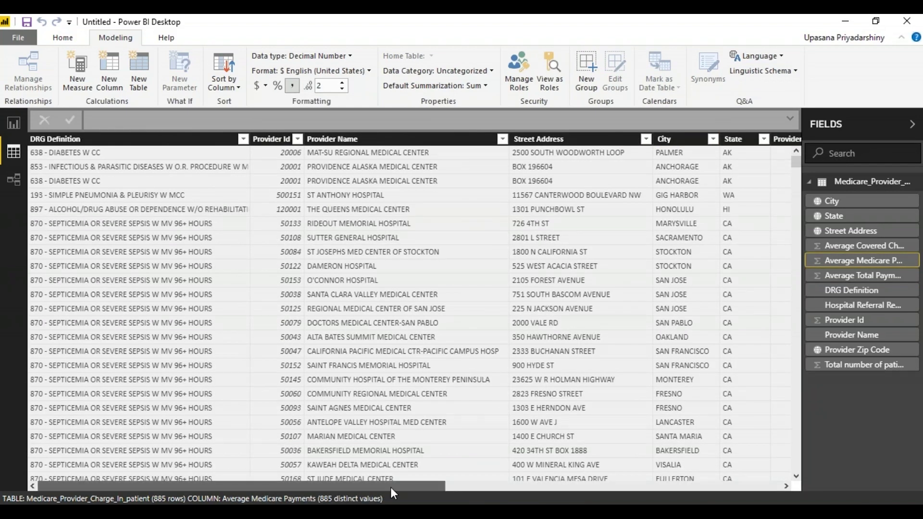
pyautogui.moveTo(368, 483); pyautogui.dragTo(714, 488)
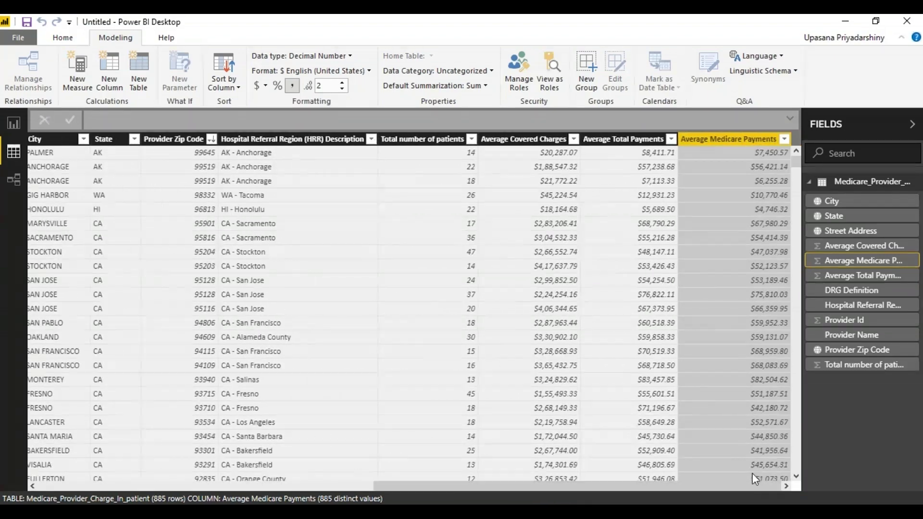
pyautogui.moveTo(462, 486); pyautogui.dragTo(138, 487)
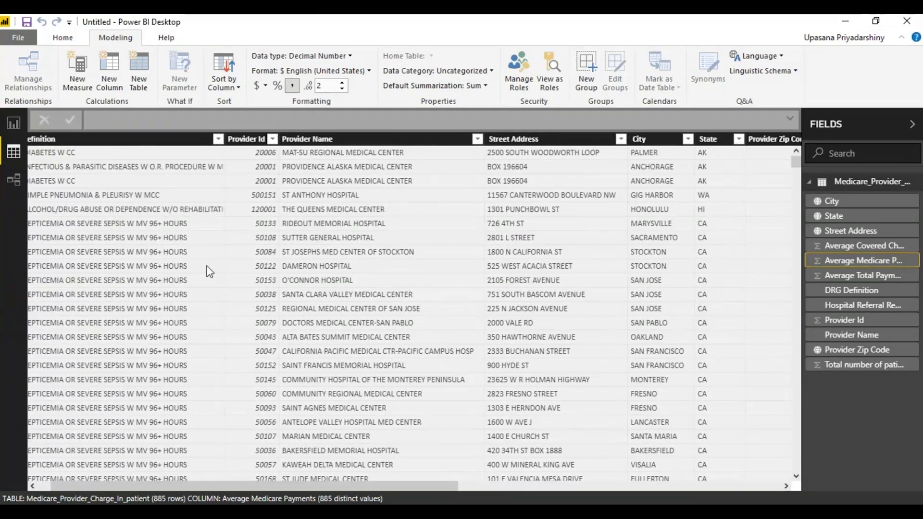
# Hide the Provider Id column in report view and check the table afterwards.
pyautogui.rightClick(273, 143)
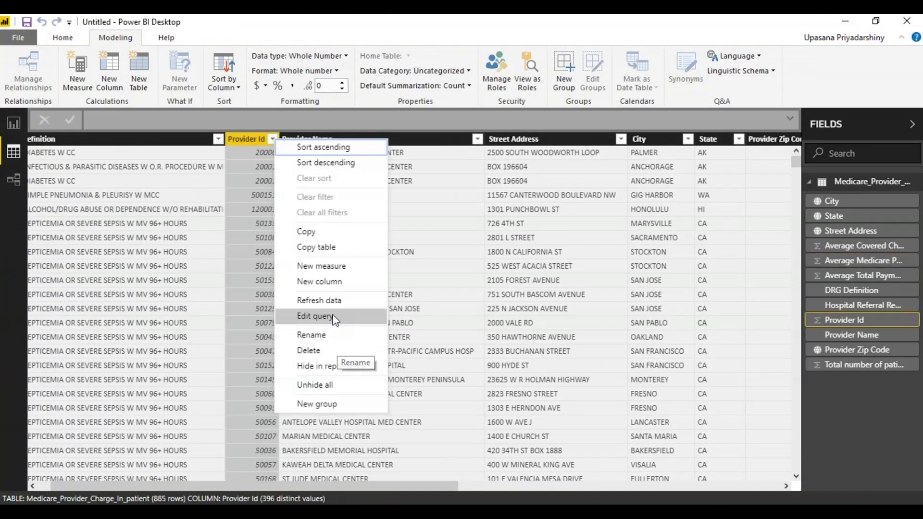
pyautogui.click(321, 366)
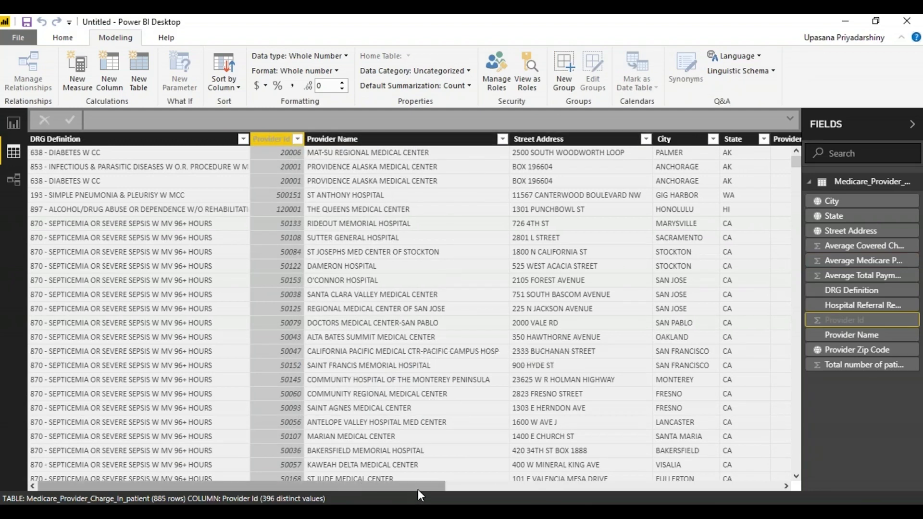
pyautogui.click(156, 269)
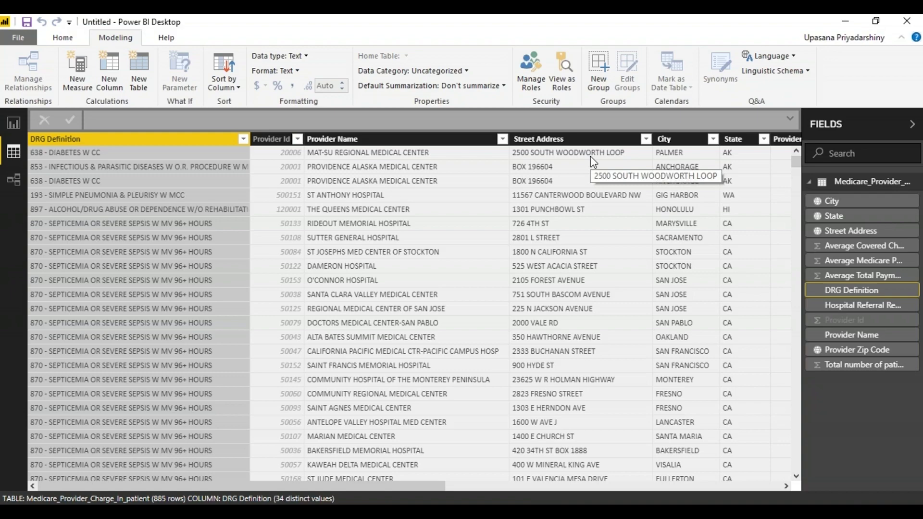
pyautogui.click(291, 379)
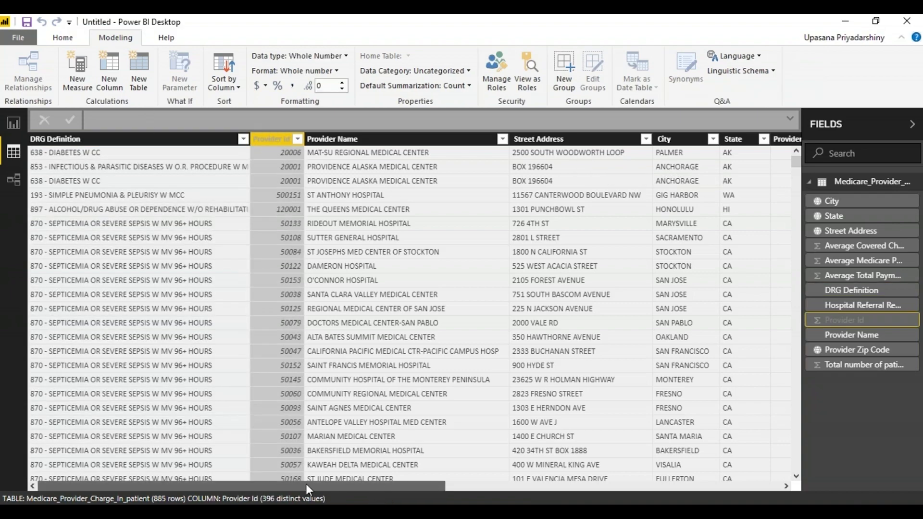
pyautogui.moveTo(306, 483); pyautogui.dragTo(663, 486)
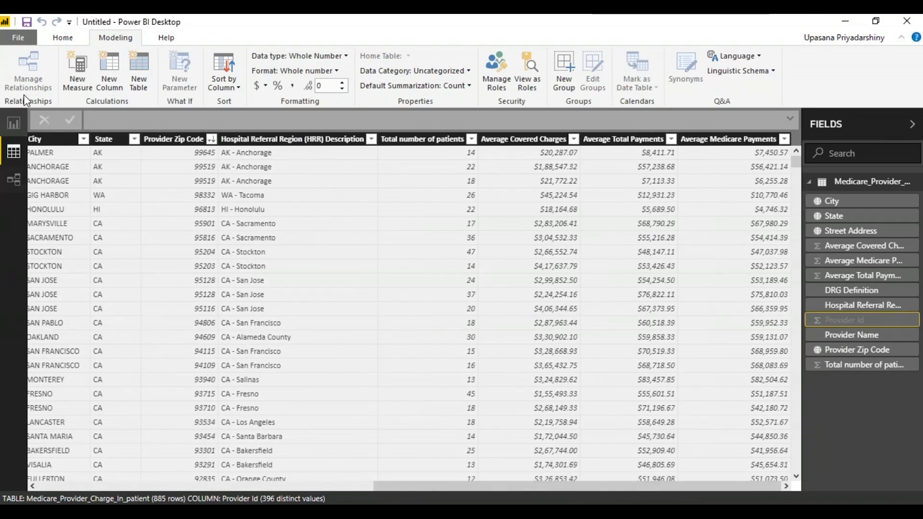
# Add a text box to the report page with the 'Medicare Provider Dashboard' title.
pyautogui.click(13, 123)
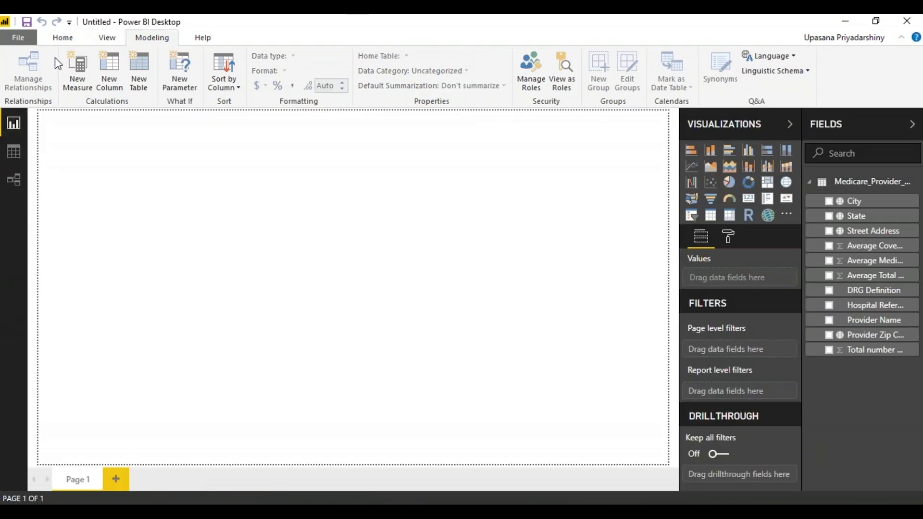
pyautogui.click(63, 38)
pyautogui.click(357, 71)
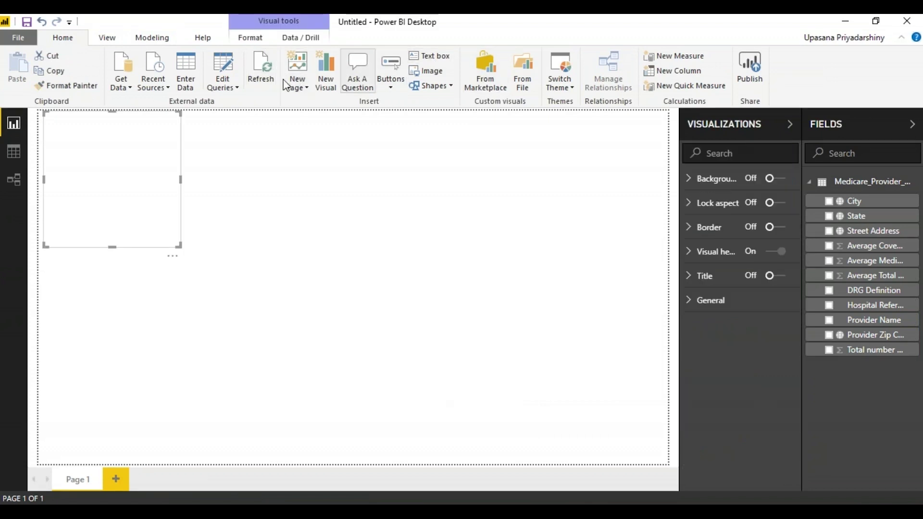
pyautogui.write('M')
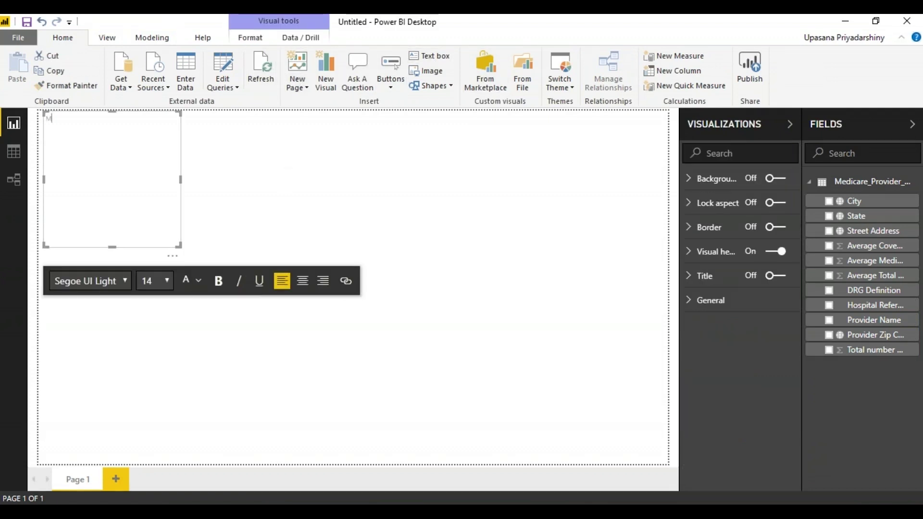
pyautogui.write('edicare')
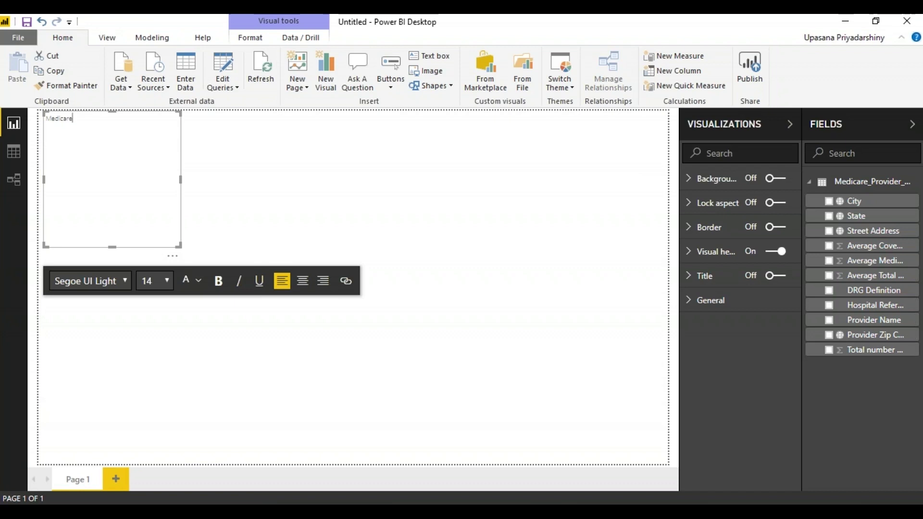
pyautogui.write(' Provider Dashboard')
# Format the title text as Courier New, size 60, bold.
pyautogui.hotkey('ctrl', 'a')
pyautogui.click(127, 284)
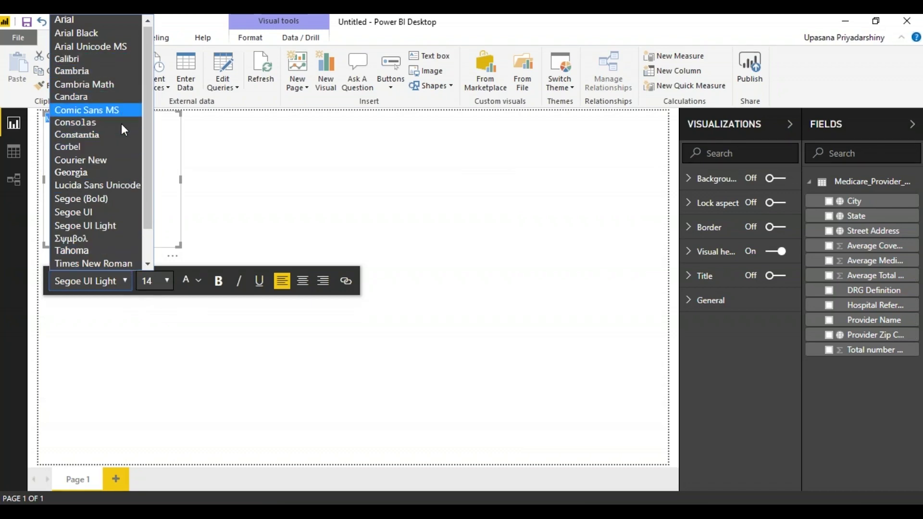
pyautogui.click(122, 159)
pyautogui.click(167, 281)
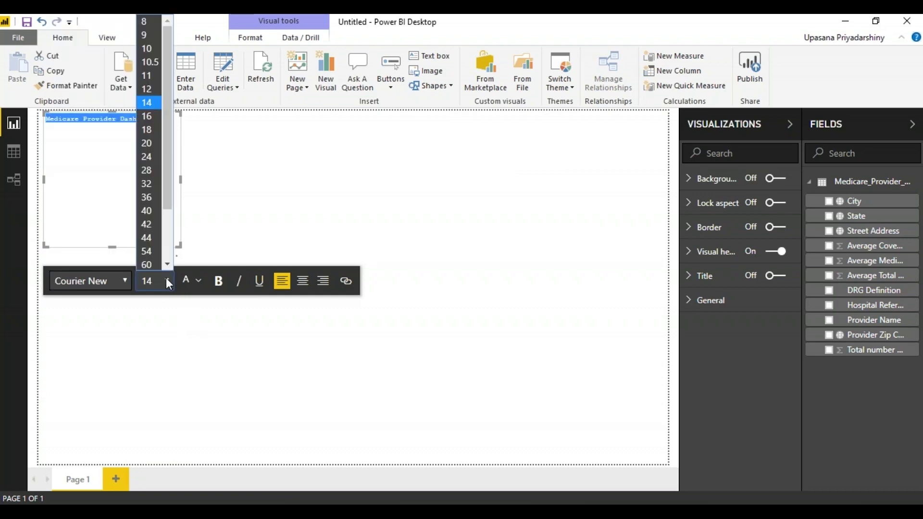
pyautogui.click(146, 264)
pyautogui.click(218, 281)
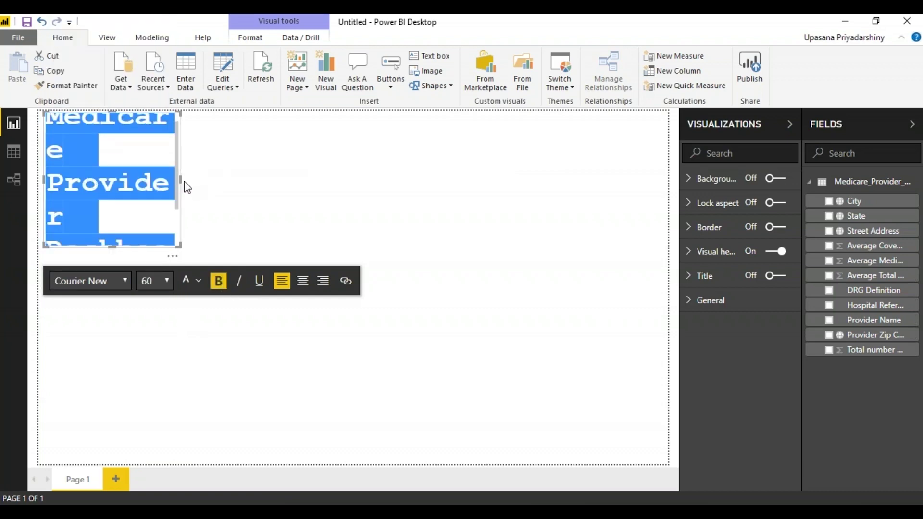
# Centre the title and resize its box to span the top of the page on one line.
pyautogui.moveTo(187, 187); pyautogui.dragTo(558, 128)
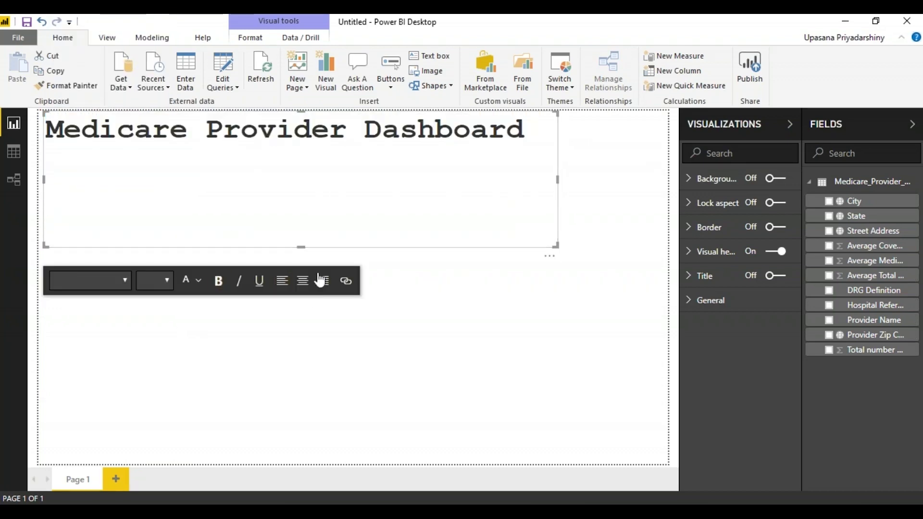
pyautogui.hotkey('ctrl', 'a')
pyautogui.click(303, 281)
pyautogui.moveTo(301, 247); pyautogui.dragTo(293, 150)
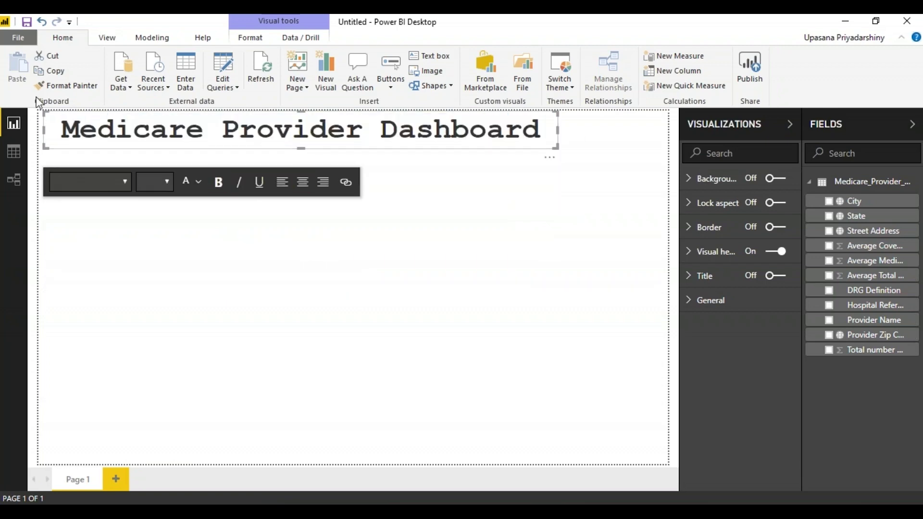
pyautogui.moveTo(44, 130); pyautogui.dragTo(101, 130)
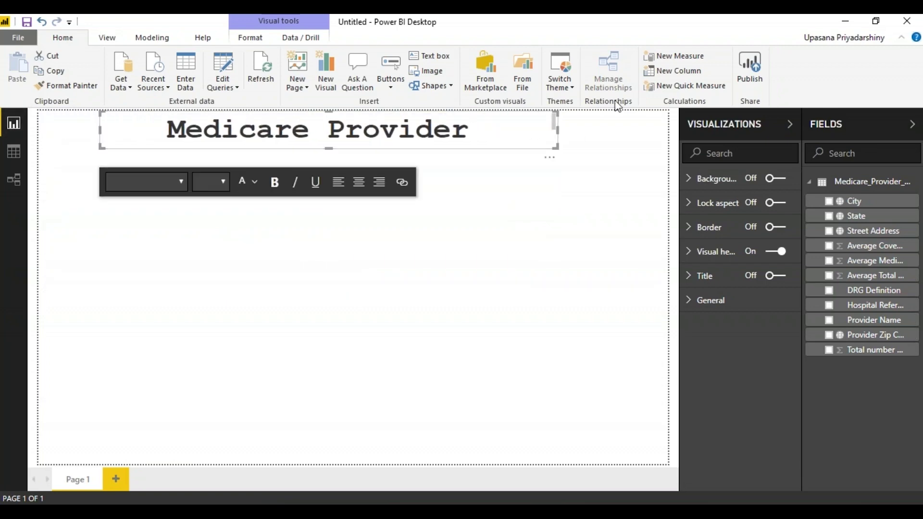
pyautogui.moveTo(559, 130); pyautogui.dragTo(599, 134)
pyautogui.click(598, 135)
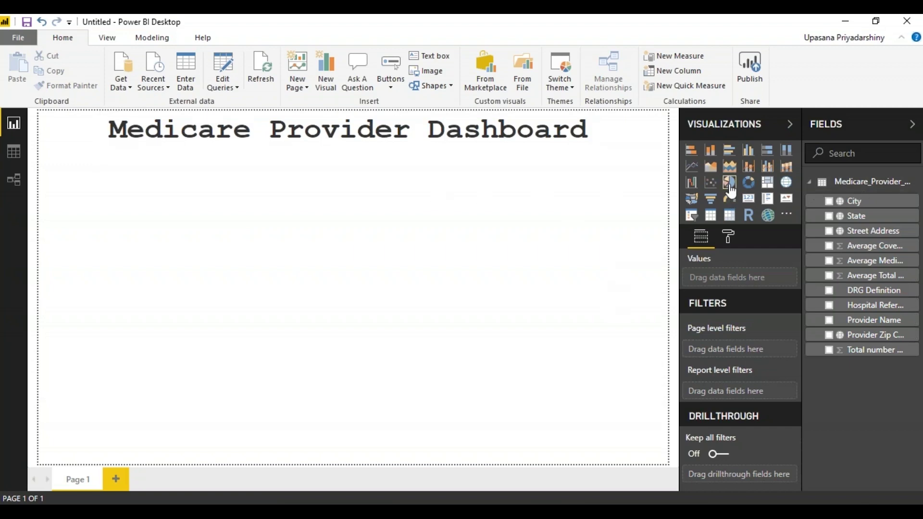
pyautogui.click(730, 183)
# Size the pie chart with DRG Definition as legend and Total number of patients as values.
pyautogui.moveTo(598, 235); pyautogui.dragTo(345, 377)
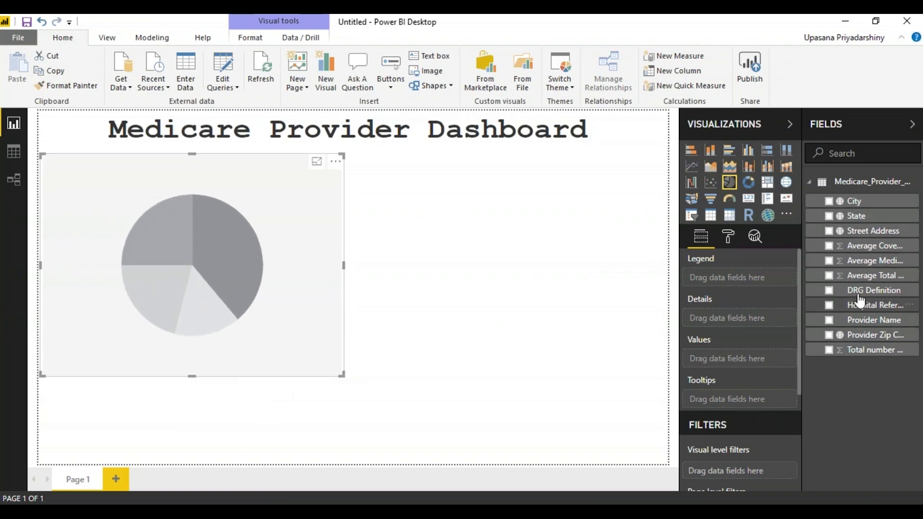
pyautogui.moveTo(860, 291); pyautogui.dragTo(750, 280)
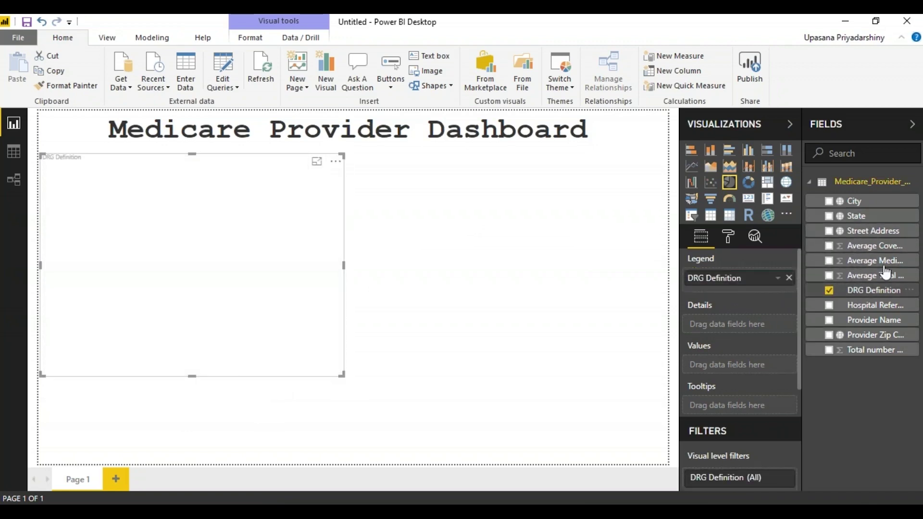
pyautogui.moveTo(886, 351); pyautogui.dragTo(793, 365)
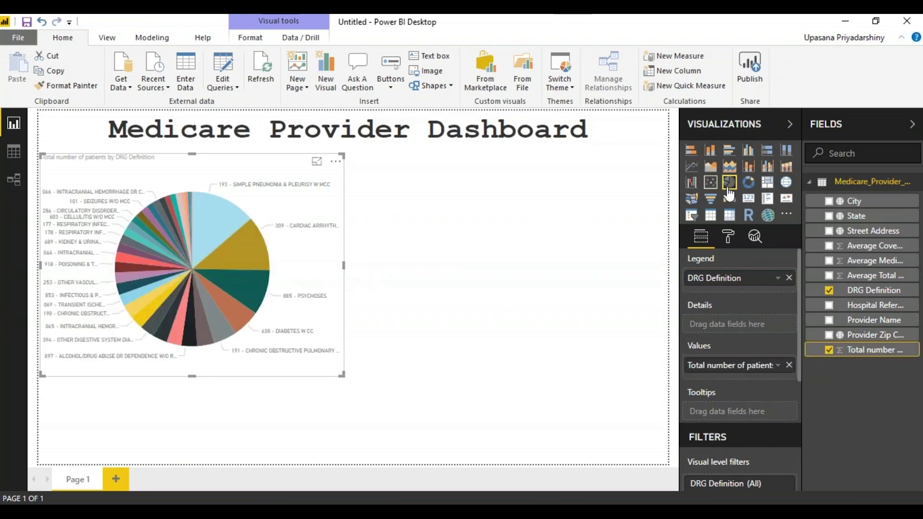
pyautogui.click(711, 199)
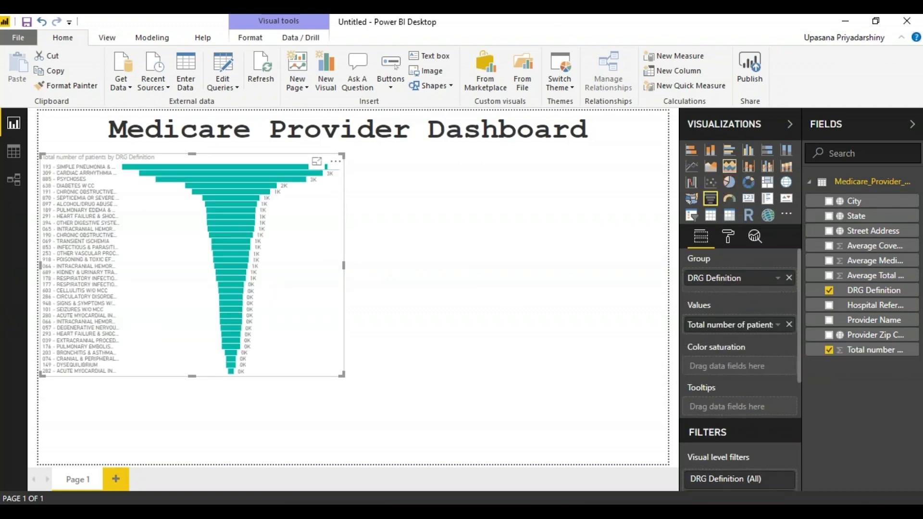
pyautogui.hotkey('ctrl', 'z')
pyautogui.click(471, 305)
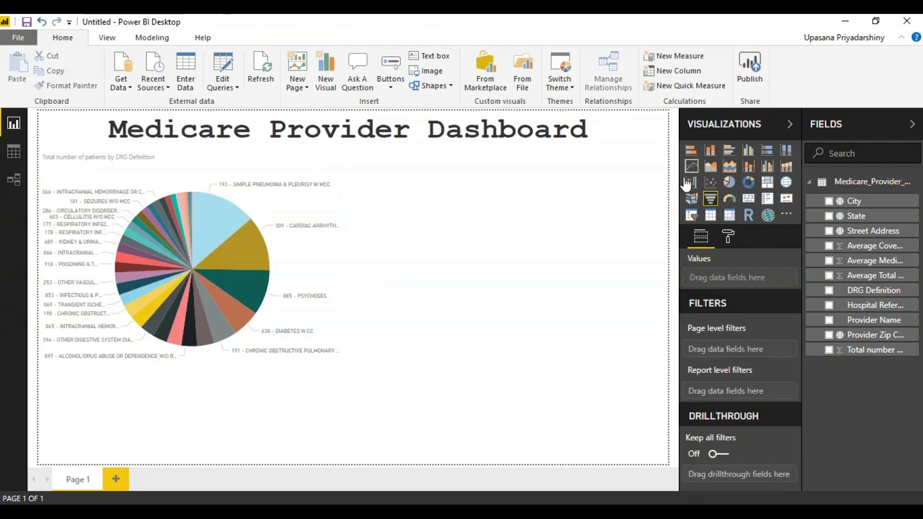
# Add a funnel beside the pie: State group, Total number of patients values, Average Covered Charges saturation.
pyautogui.click(710, 199)
pyautogui.moveTo(293, 428); pyautogui.dragTo(588, 229)
pyautogui.click(273, 255)
pyautogui.click(527, 185)
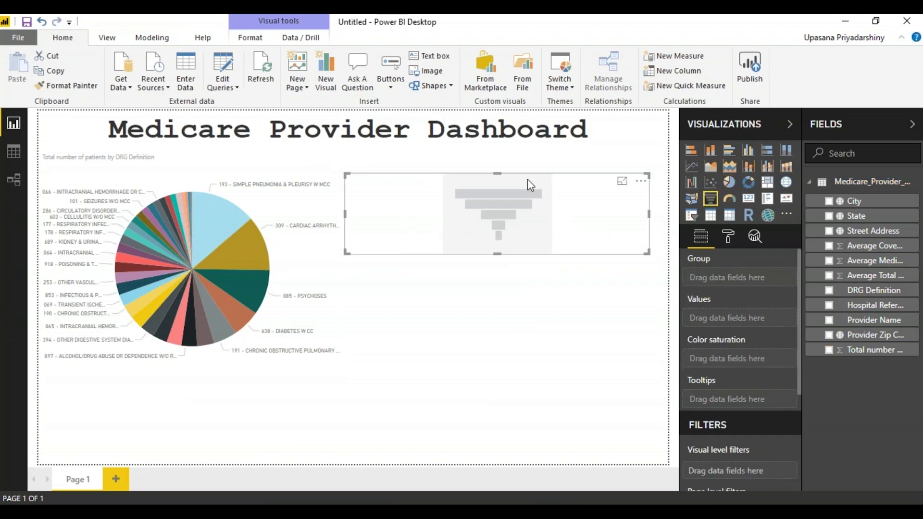
pyautogui.moveTo(500, 172); pyautogui.dragTo(500, 159)
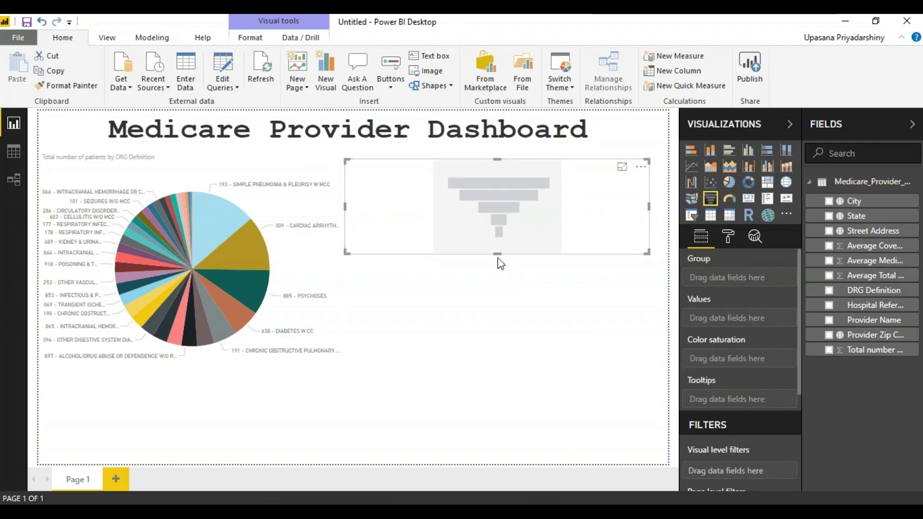
pyautogui.moveTo(498, 254); pyautogui.dragTo(493, 357)
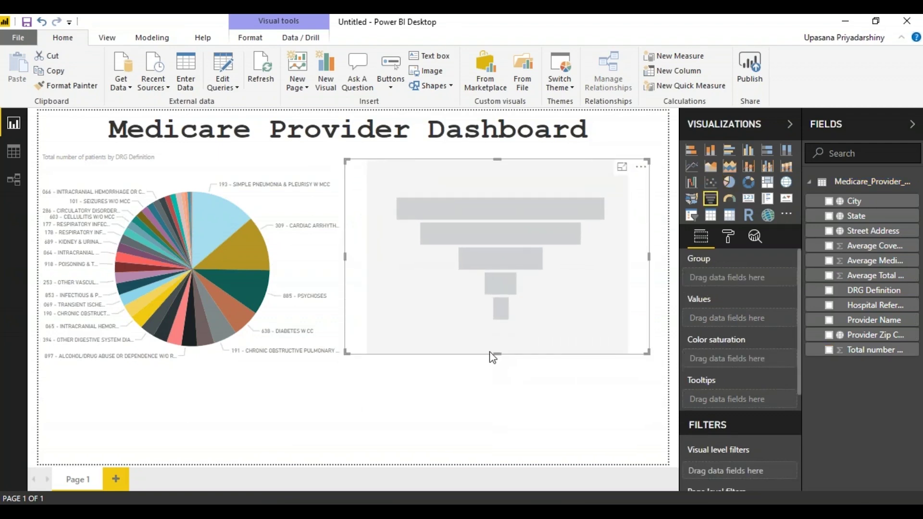
pyautogui.moveTo(858, 216); pyautogui.dragTo(747, 285)
pyautogui.moveTo(890, 350); pyautogui.dragTo(740, 325)
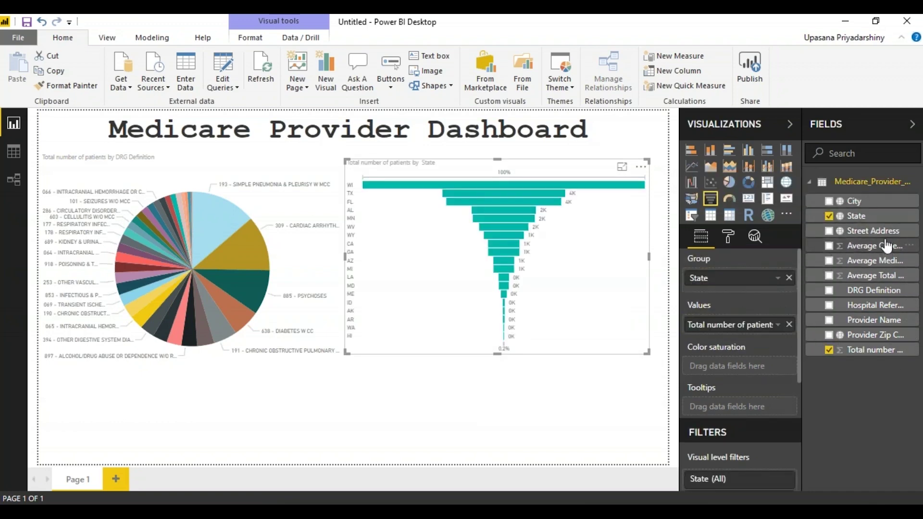
pyautogui.moveTo(888, 252); pyautogui.dragTo(739, 370)
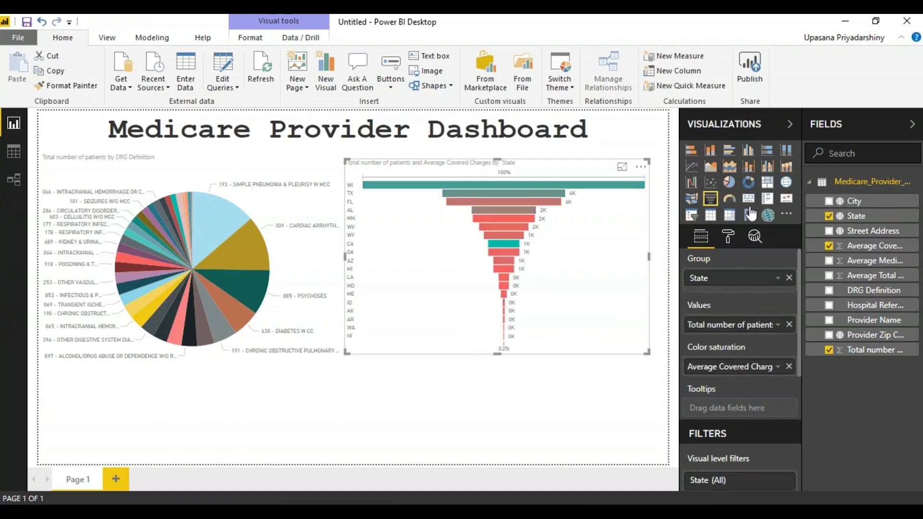
# Add a full-width treemap of Total number of patients by State below the charts.
pyautogui.click(494, 454)
pyautogui.click(768, 182)
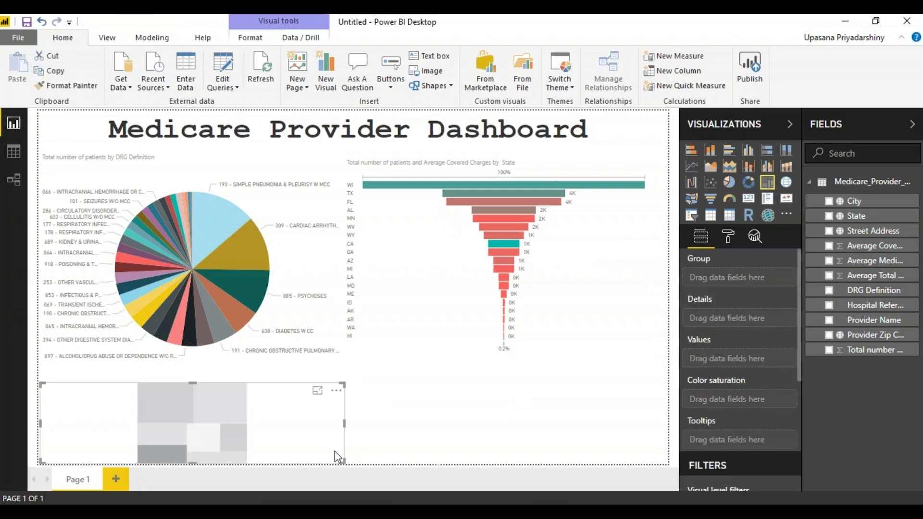
pyautogui.moveTo(365, 424); pyautogui.dragTo(668, 424)
pyautogui.click(344, 441)
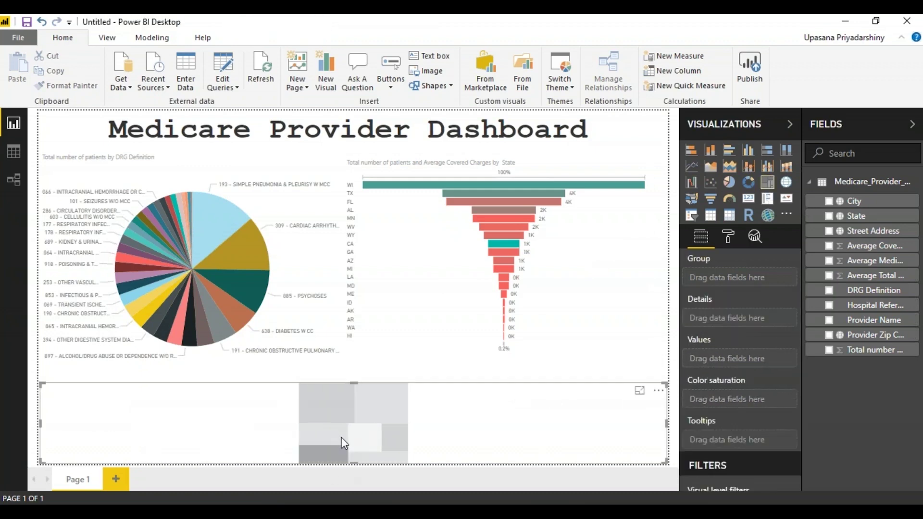
pyautogui.moveTo(354, 383); pyautogui.dragTo(354, 367)
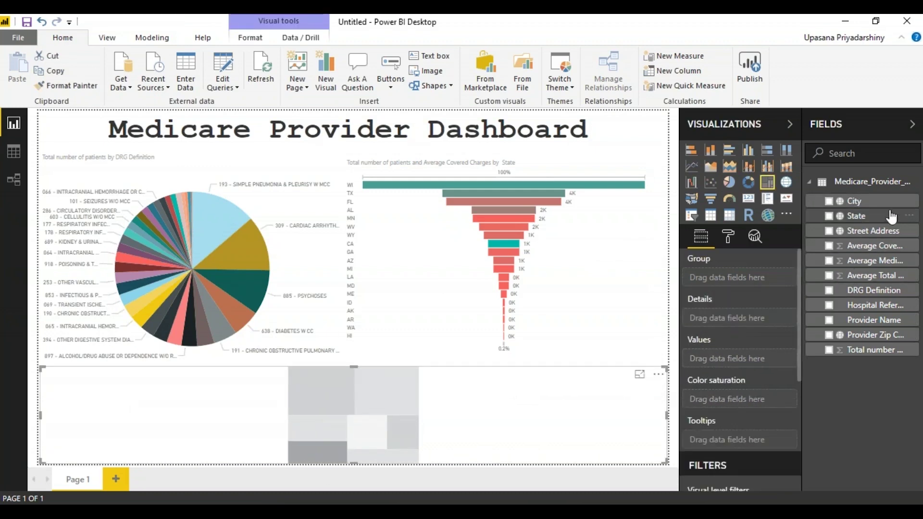
pyautogui.moveTo(856, 216); pyautogui.dragTo(697, 279)
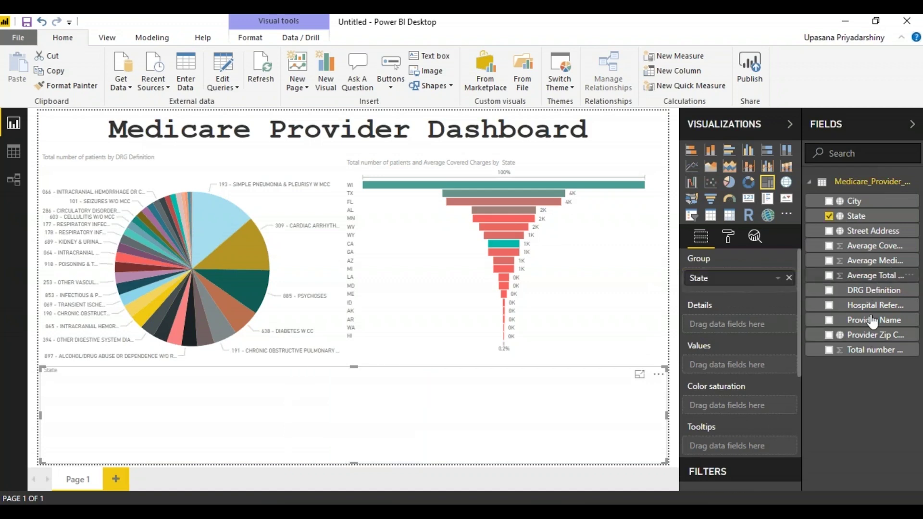
pyautogui.moveTo(874, 350); pyautogui.dragTo(702, 365)
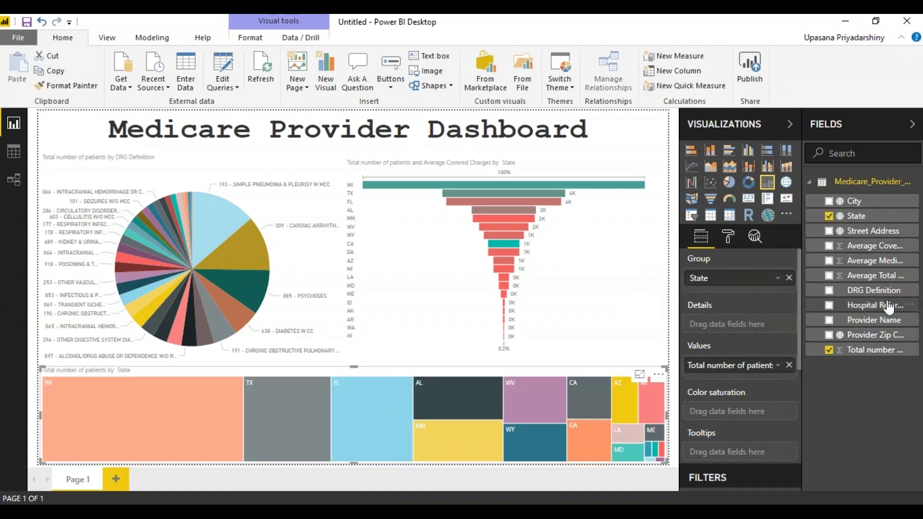
pyautogui.moveTo(888, 247); pyautogui.dragTo(750, 413)
pyautogui.click(789, 413)
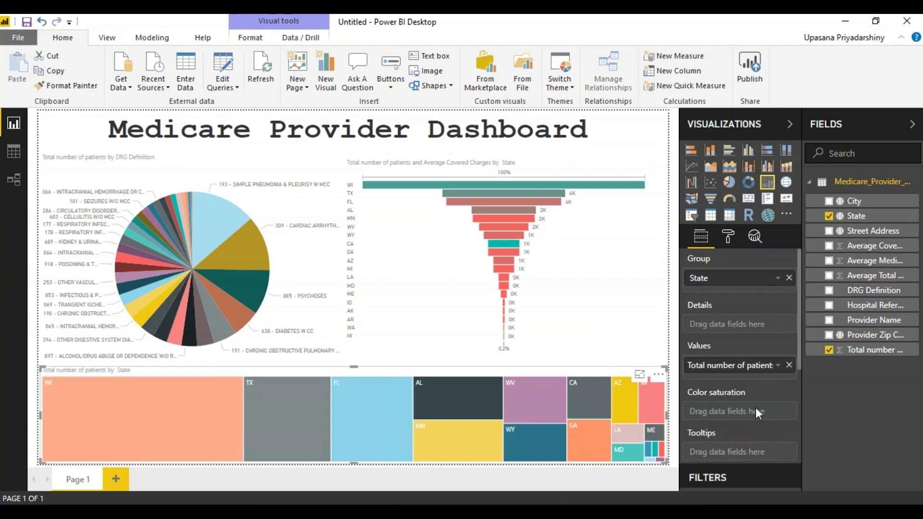
pyautogui.click(460, 395)
pyautogui.click(452, 326)
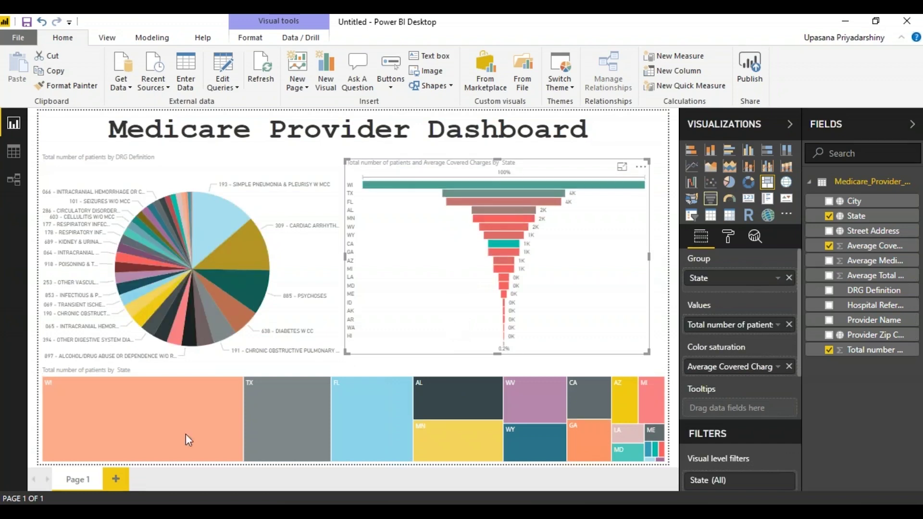
# Add Page 2 with a full-page map placing bubbles by City.
pyautogui.click(115, 479)
pyautogui.click(768, 214)
pyautogui.moveTo(179, 246); pyautogui.dragTo(678, 490)
pyautogui.moveTo(855, 201); pyautogui.dragTo(736, 278)
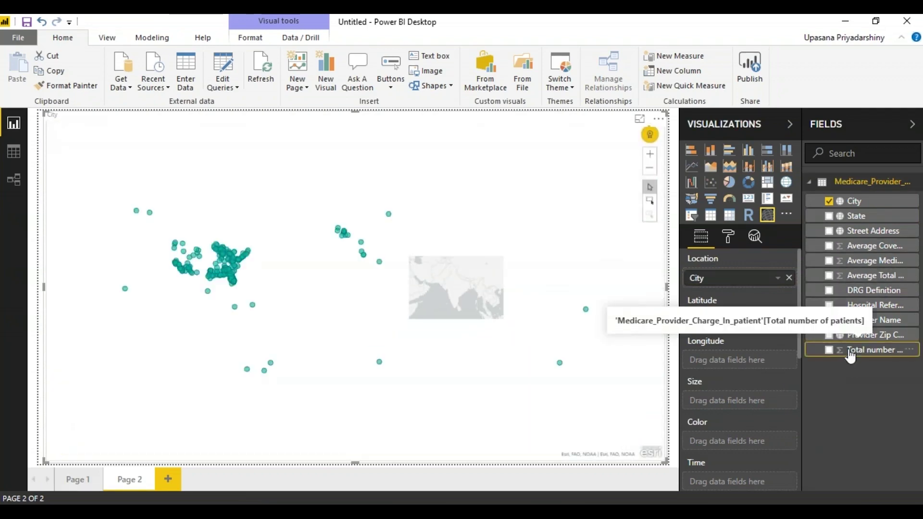
# Size the city map bubbles by Total number of patients and colour them by DRG Definition.
pyautogui.moveTo(851, 354); pyautogui.dragTo(741, 402)
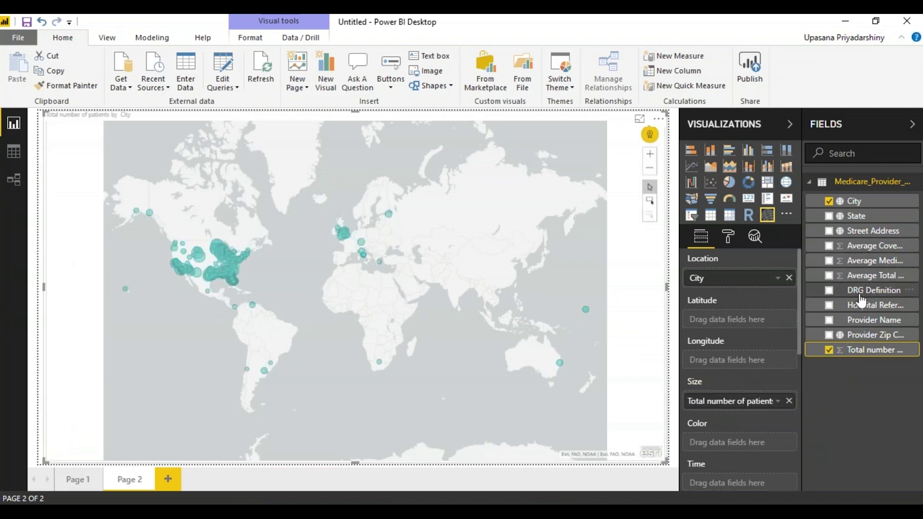
pyautogui.moveTo(862, 301); pyautogui.dragTo(741, 442)
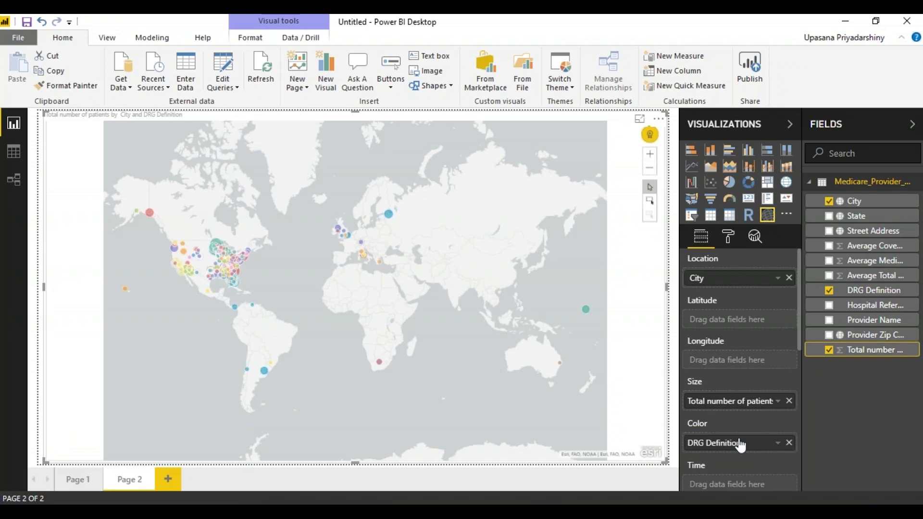
pyautogui.click(215, 246)
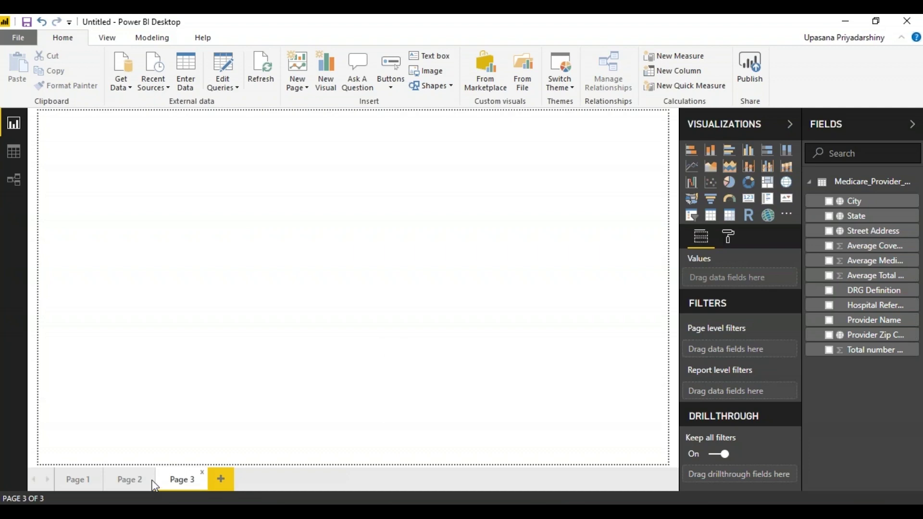
pyautogui.click(153, 483)
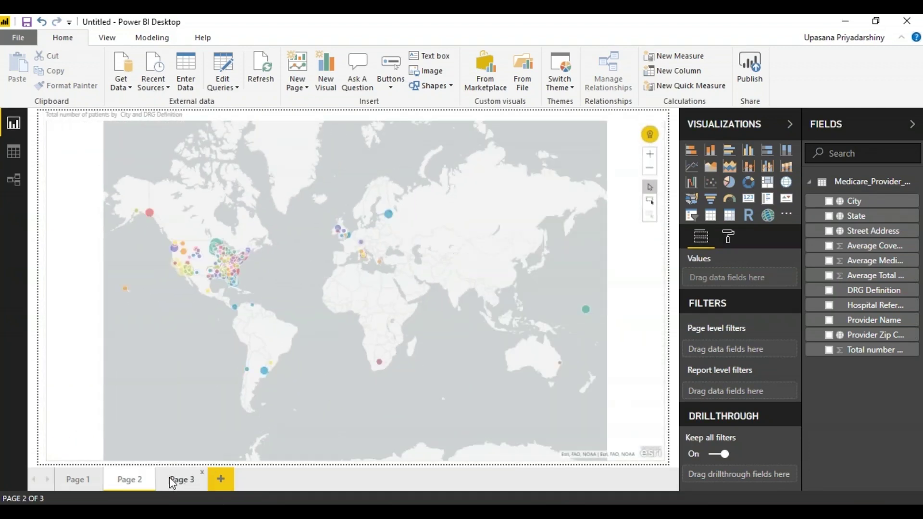
# On Page 3, add a full-page 100% stacked bar chart with DRG Definition as the legend.
pyautogui.click(649, 154)
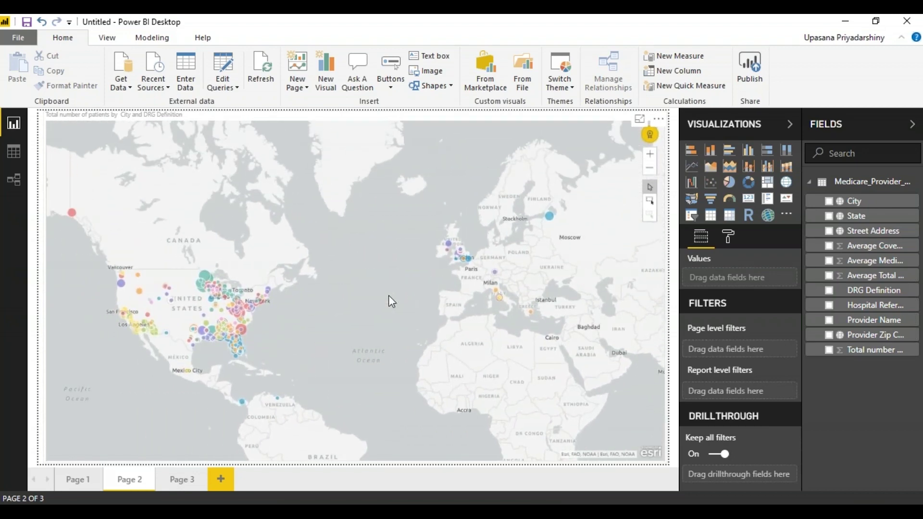
pyautogui.click(182, 480)
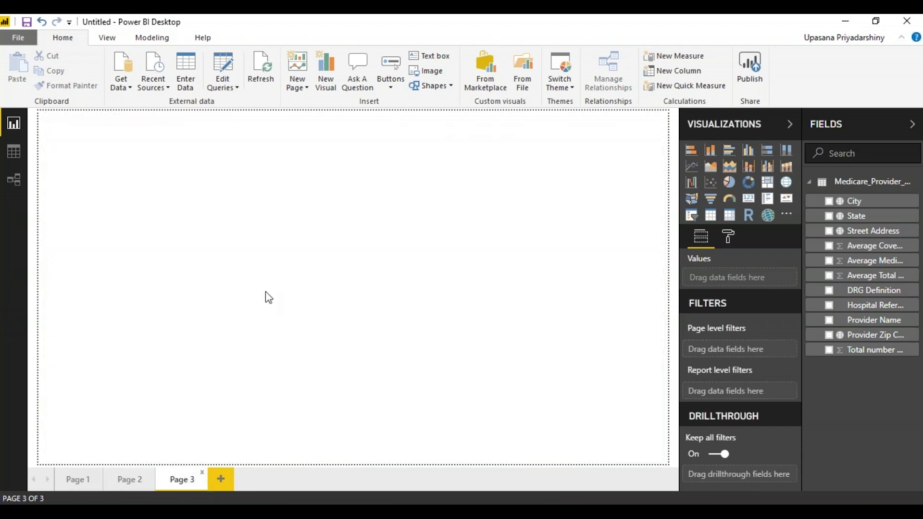
pyautogui.click(692, 167)
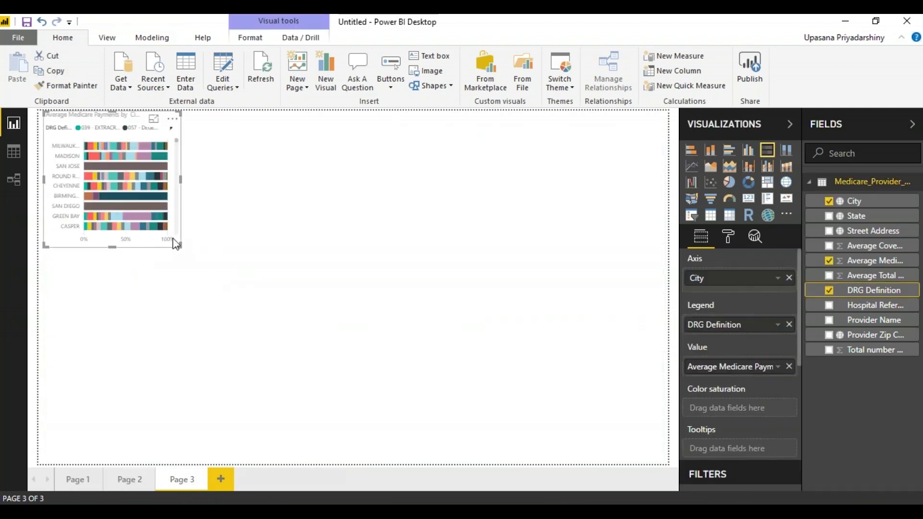
pyautogui.moveTo(180, 247); pyautogui.dragTo(659, 476)
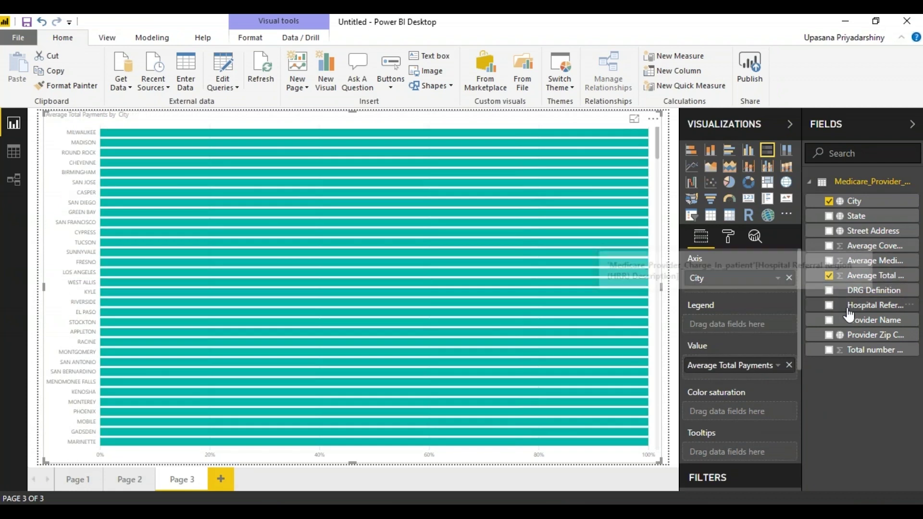
pyautogui.moveTo(861, 291); pyautogui.dragTo(710, 325)
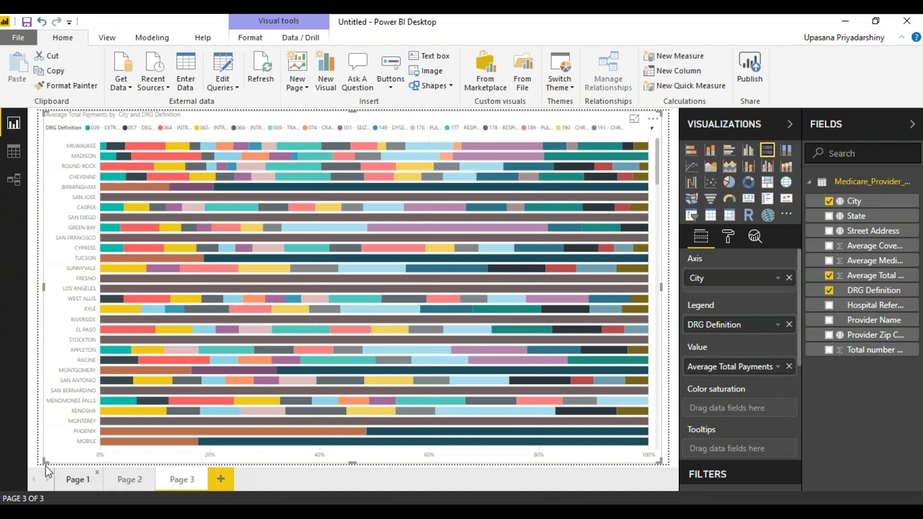
# Save the report as 'Medicare dashboard', publish it to the workspace, and open it online.
pyautogui.click(19, 37)
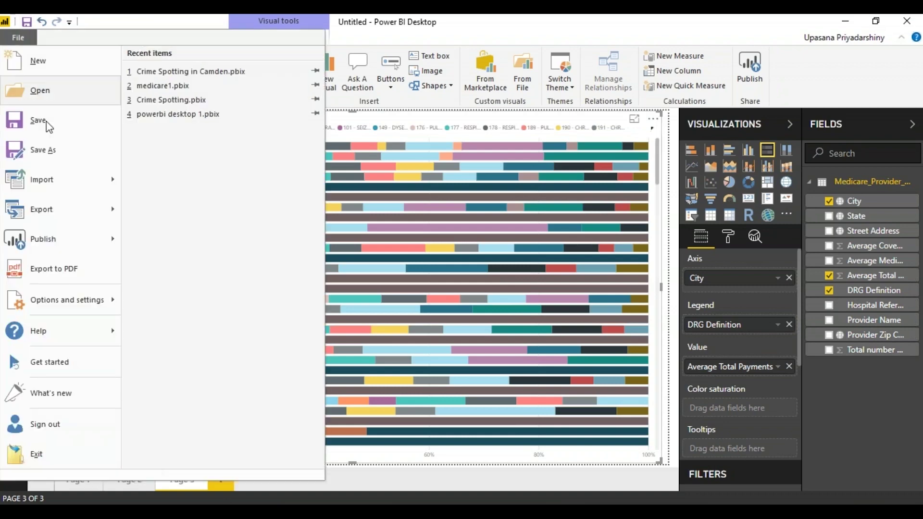
pyautogui.click(57, 130)
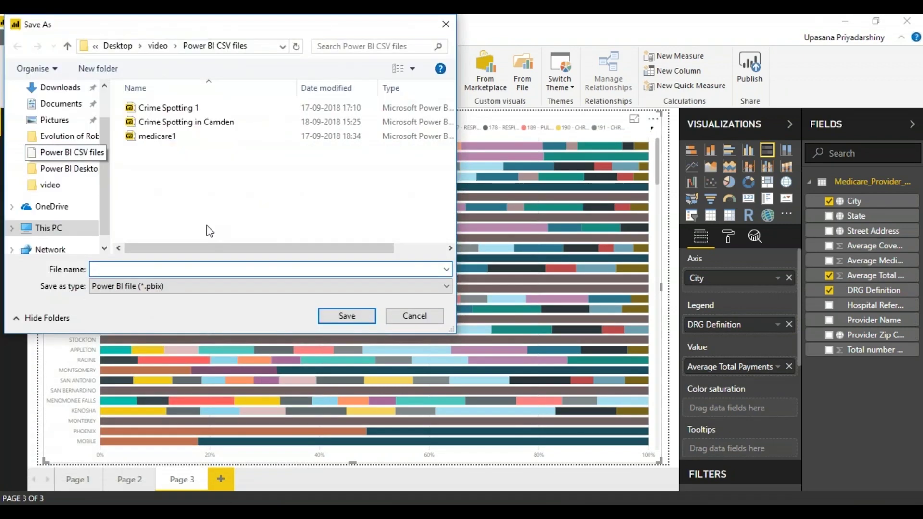
pyautogui.write('Medicare ')
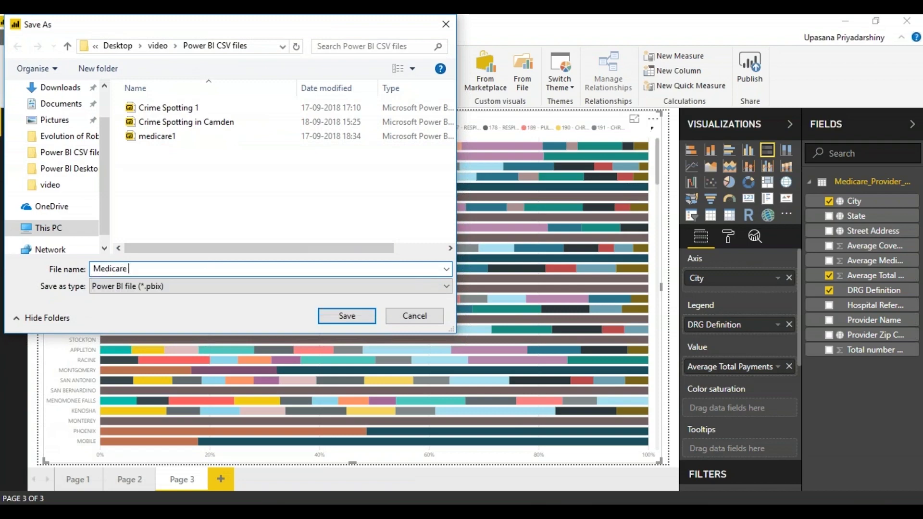
pyautogui.write('dashboard')
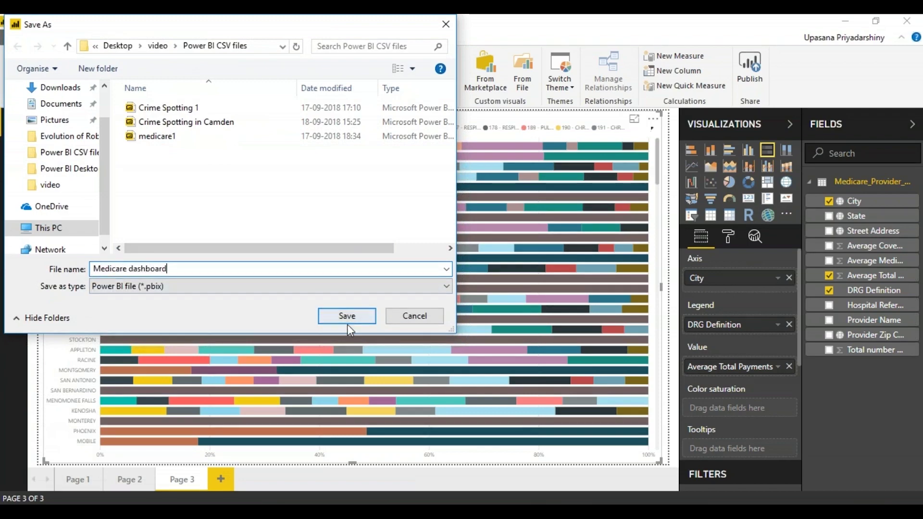
pyautogui.click(347, 316)
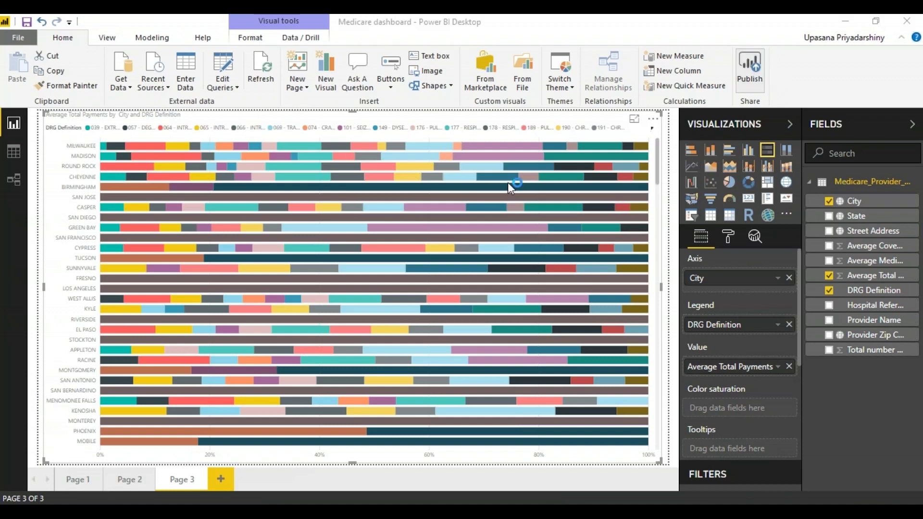
pyautogui.click(566, 347)
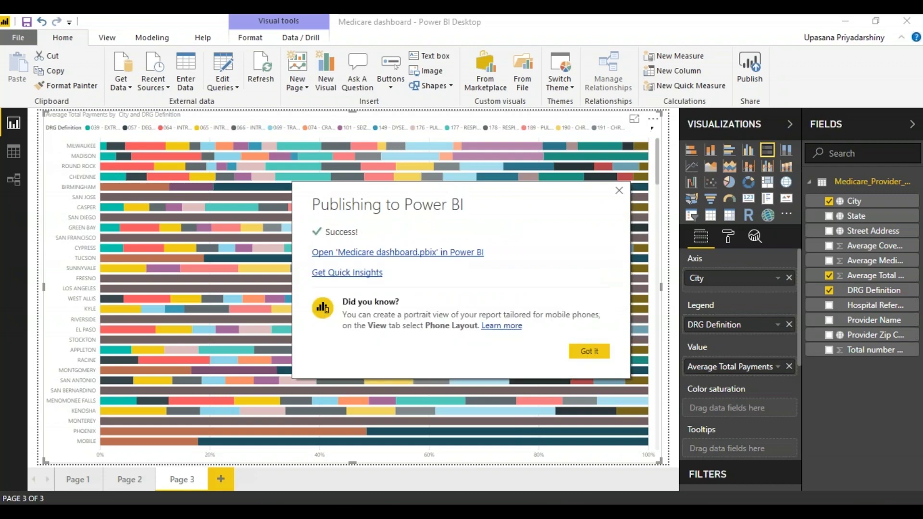
pyautogui.click(397, 252)
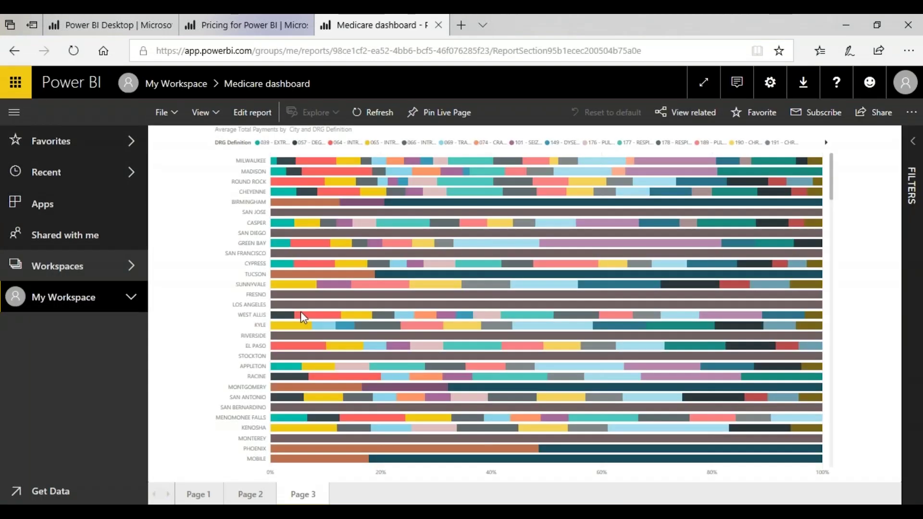
# On Page 1, cross-highlight by the WI treemap tile and the 885 - PSYCHOSES pie slice.
pyautogui.click(200, 500)
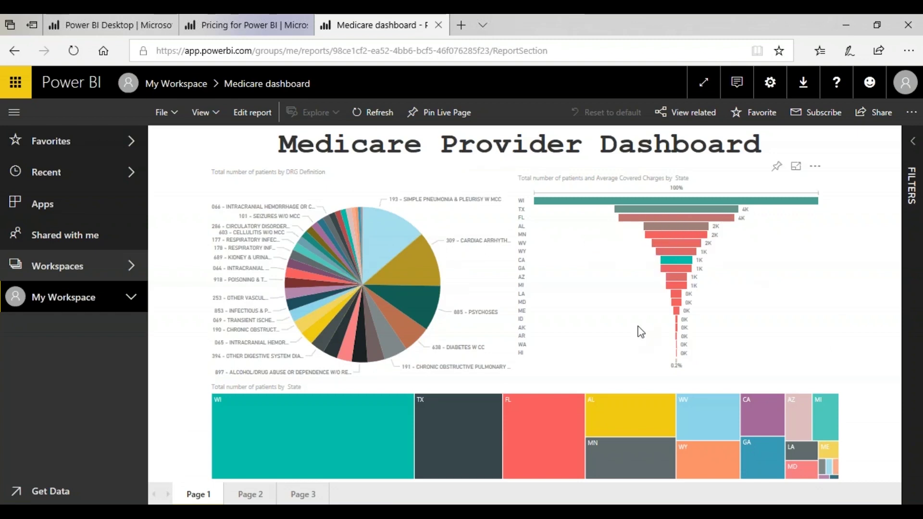
pyautogui.click(311, 435)
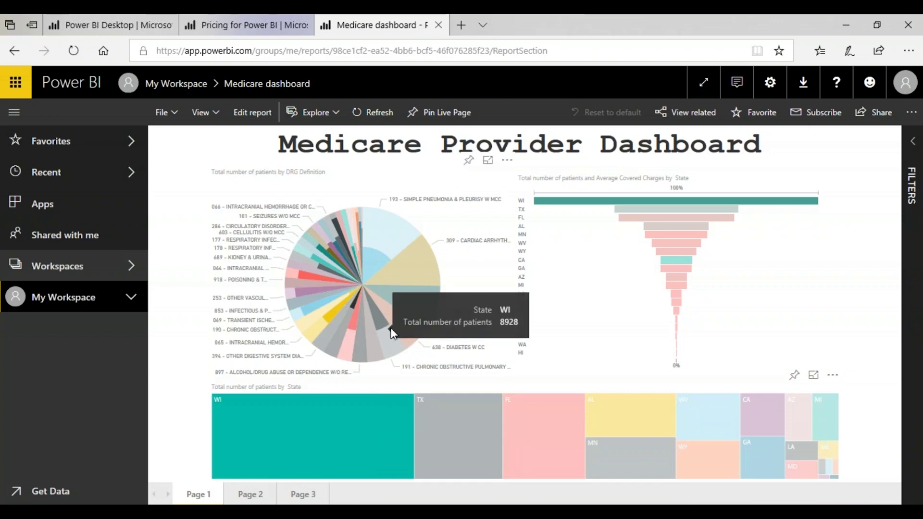
pyautogui.click(402, 282)
# Browse Pages 2, 3 and 1 in turn, ending on the Page 2 map.
pyautogui.click(250, 494)
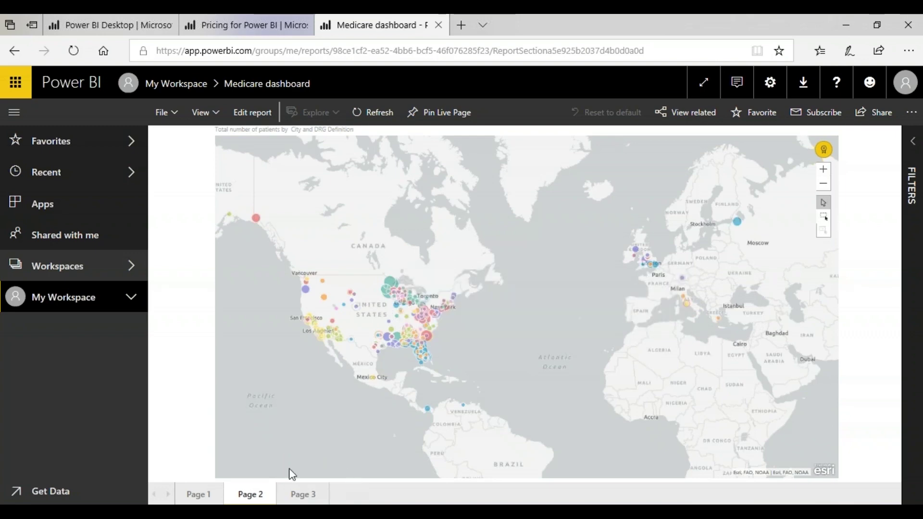
pyautogui.click(301, 494)
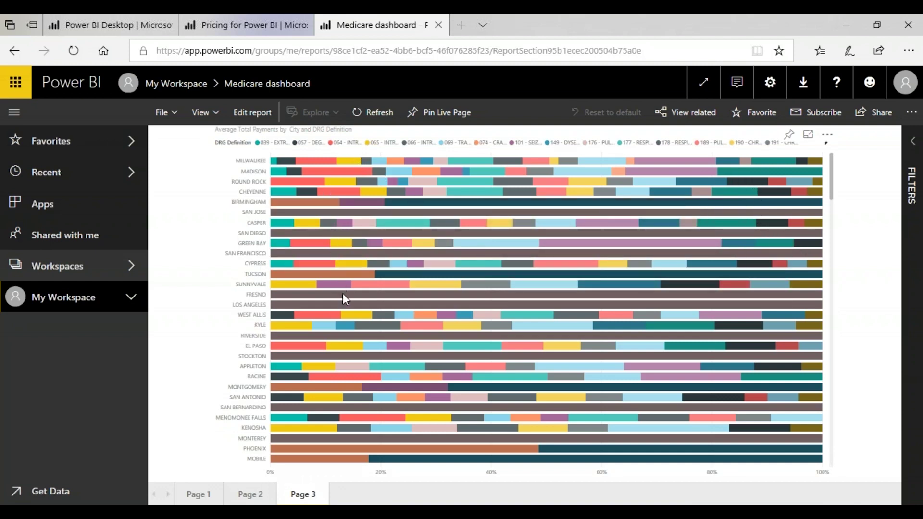
pyautogui.click(193, 495)
pyautogui.click(246, 496)
pyautogui.click(299, 495)
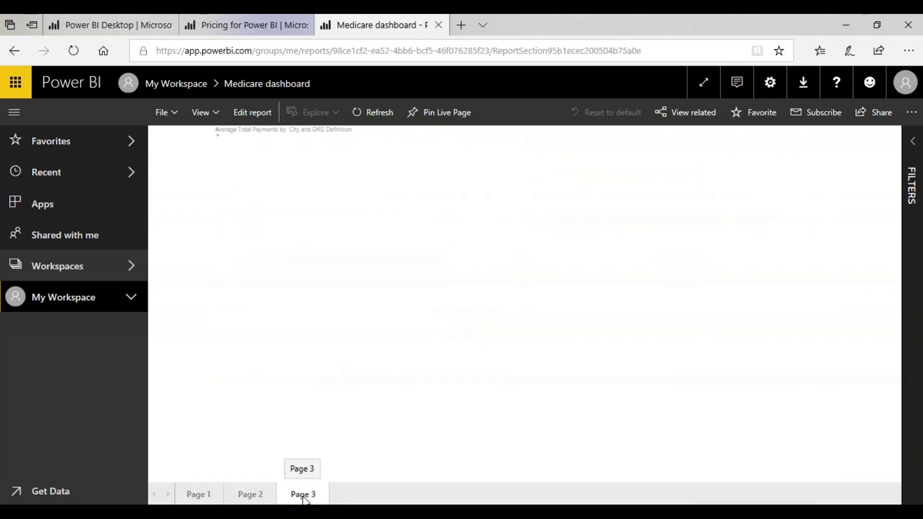
pyautogui.click(246, 496)
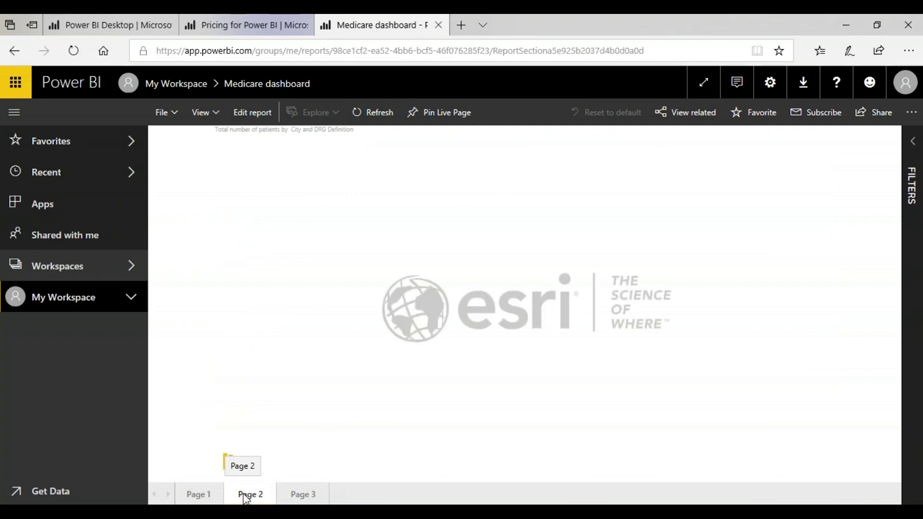